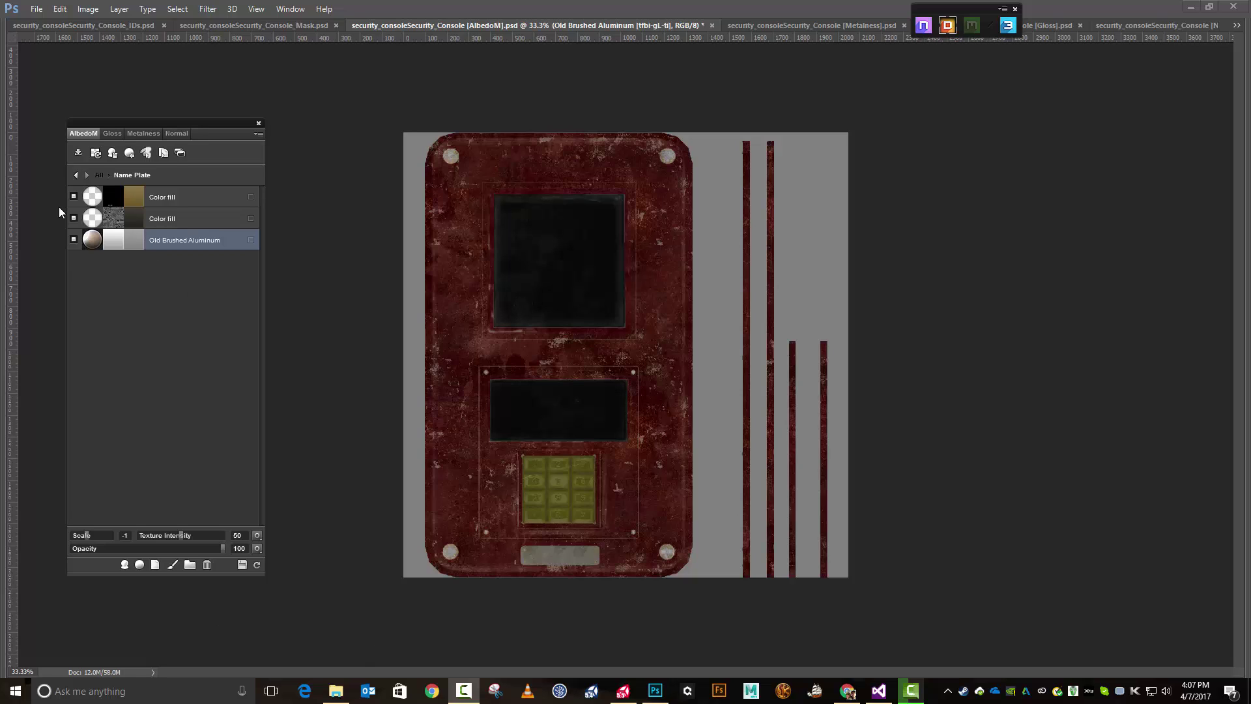
Step: Leave the Name Plate group and open the Window group's layers in the albedo map
{"action": "left_click", "coordinate": [75, 175]}
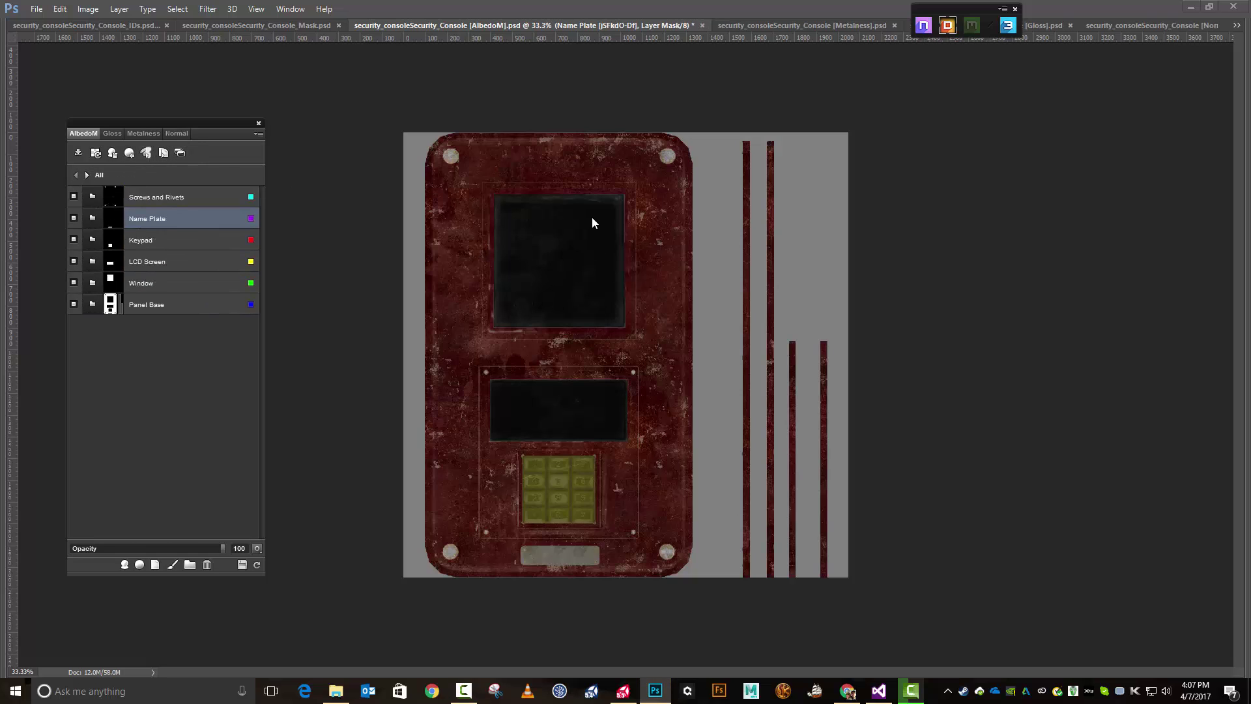
{"action": "left_click", "coordinate": [155, 284]}
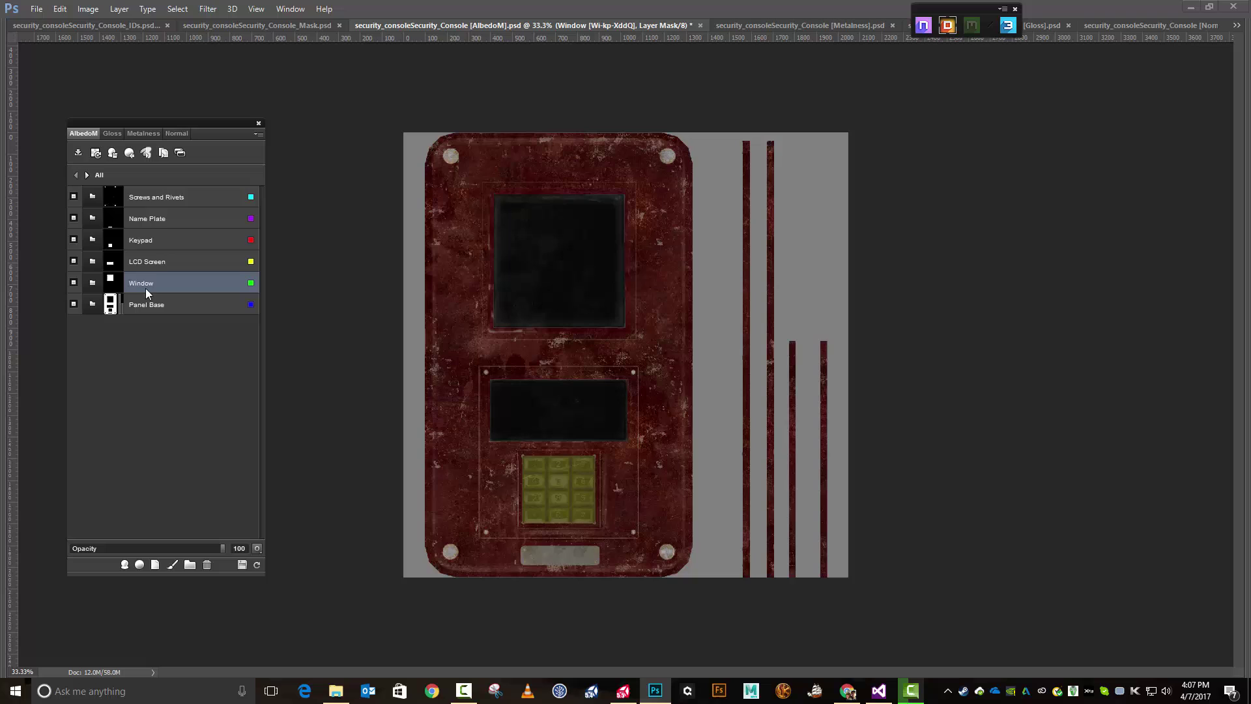
{"action": "left_click", "coordinate": [87, 175]}
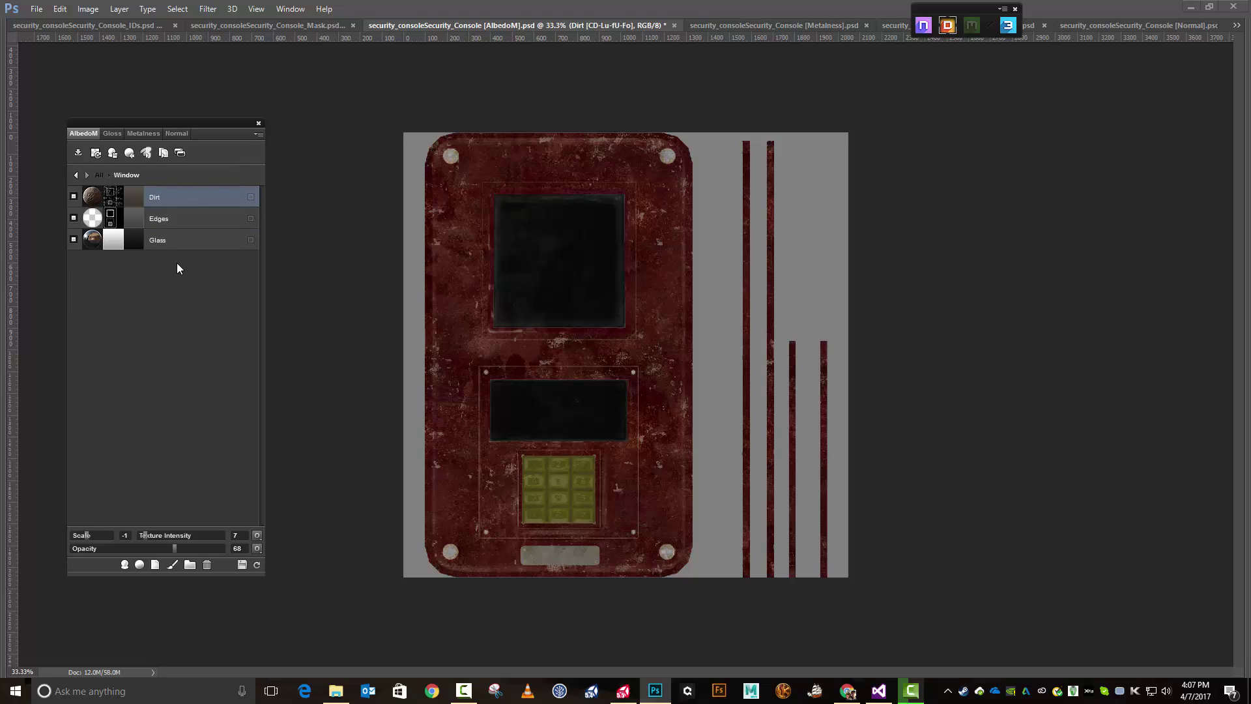
Step: Add a new Opacity map to the project and reposition the 3D preview window after viewing the map
{"action": "left_click", "coordinate": [258, 135]}
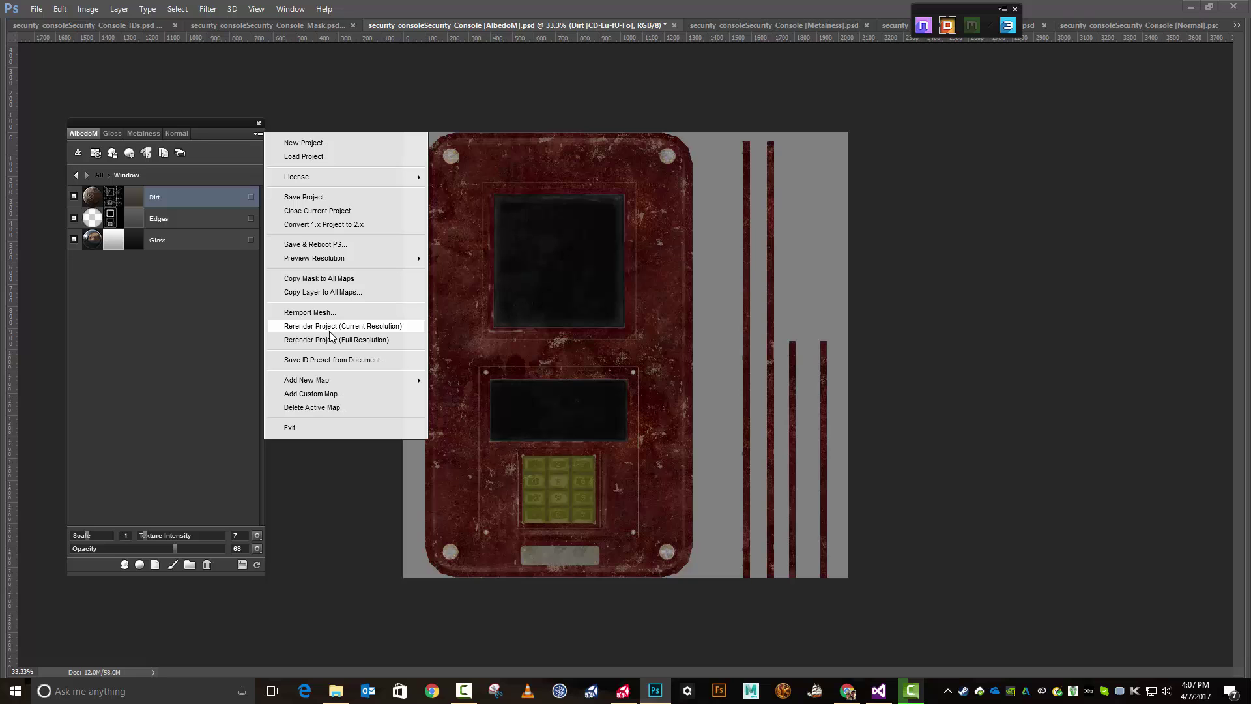
{"action": "mouse_move", "coordinate": [331, 382]}
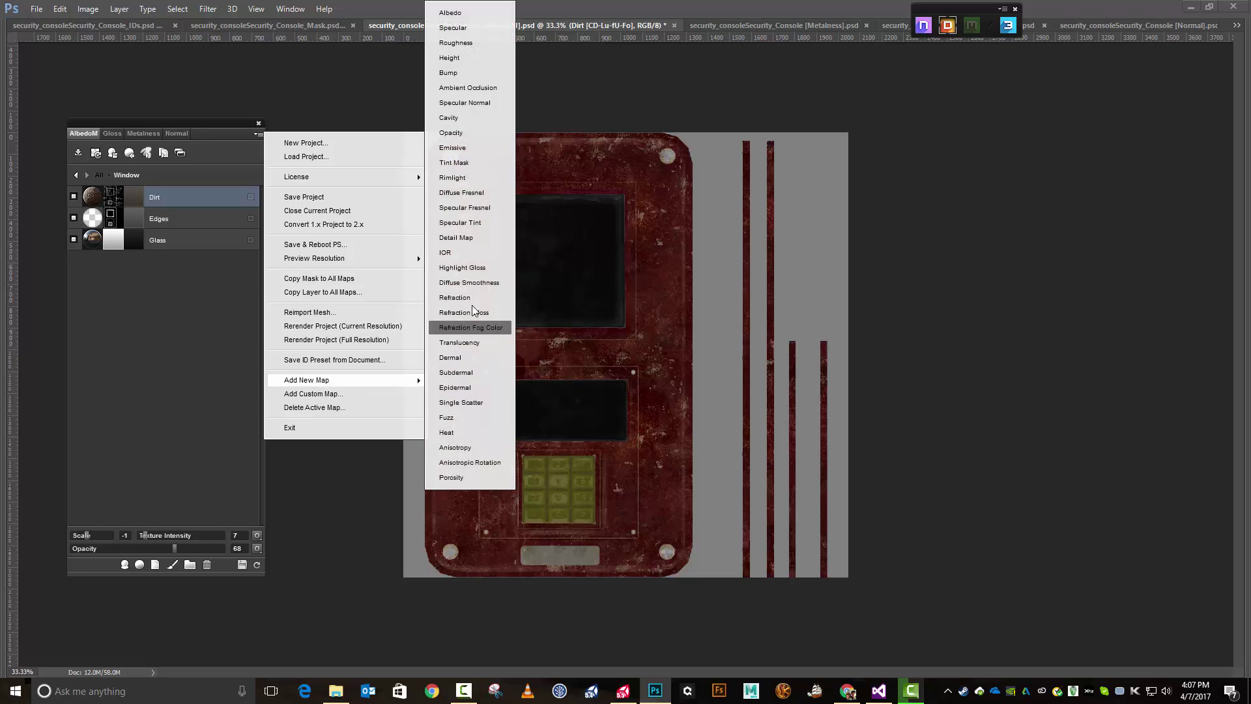
{"action": "left_click", "coordinate": [469, 135]}
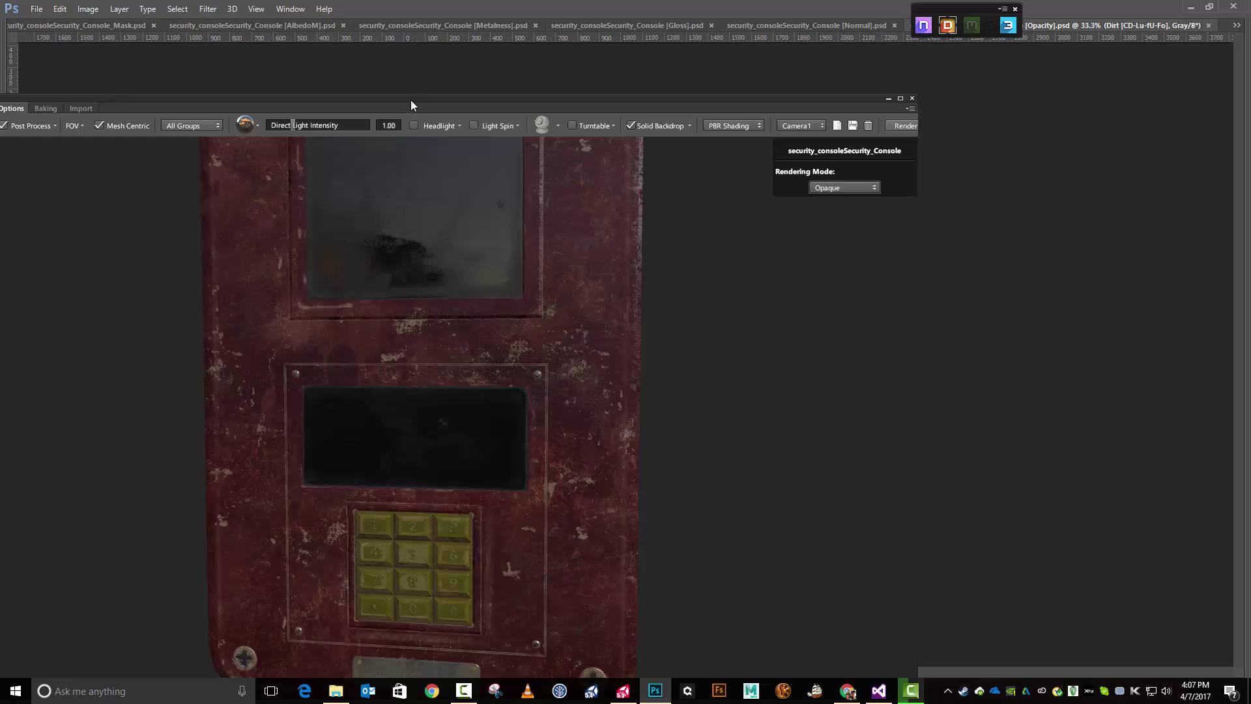
{"action": "left_click_drag", "start_coordinate": [411, 99], "coordinate": [1248, 26]}
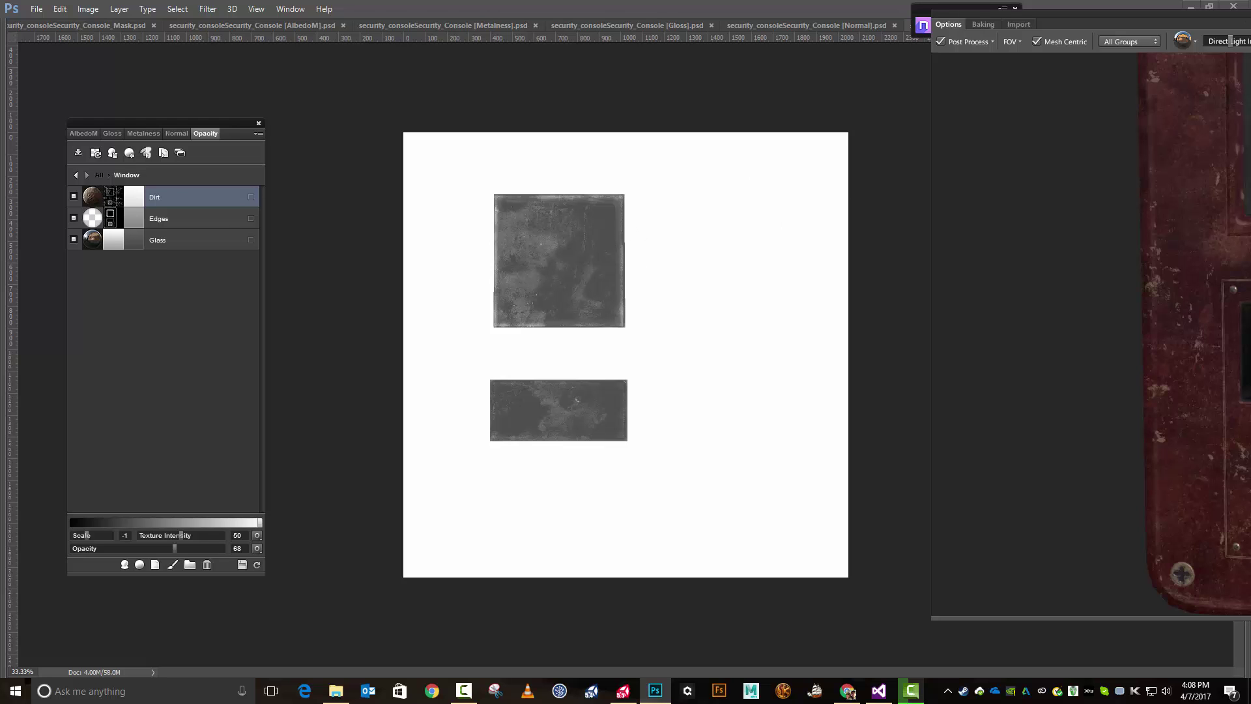
{"action": "left_click_drag", "start_coordinate": [1117, 27], "coordinate": [678, 51]}
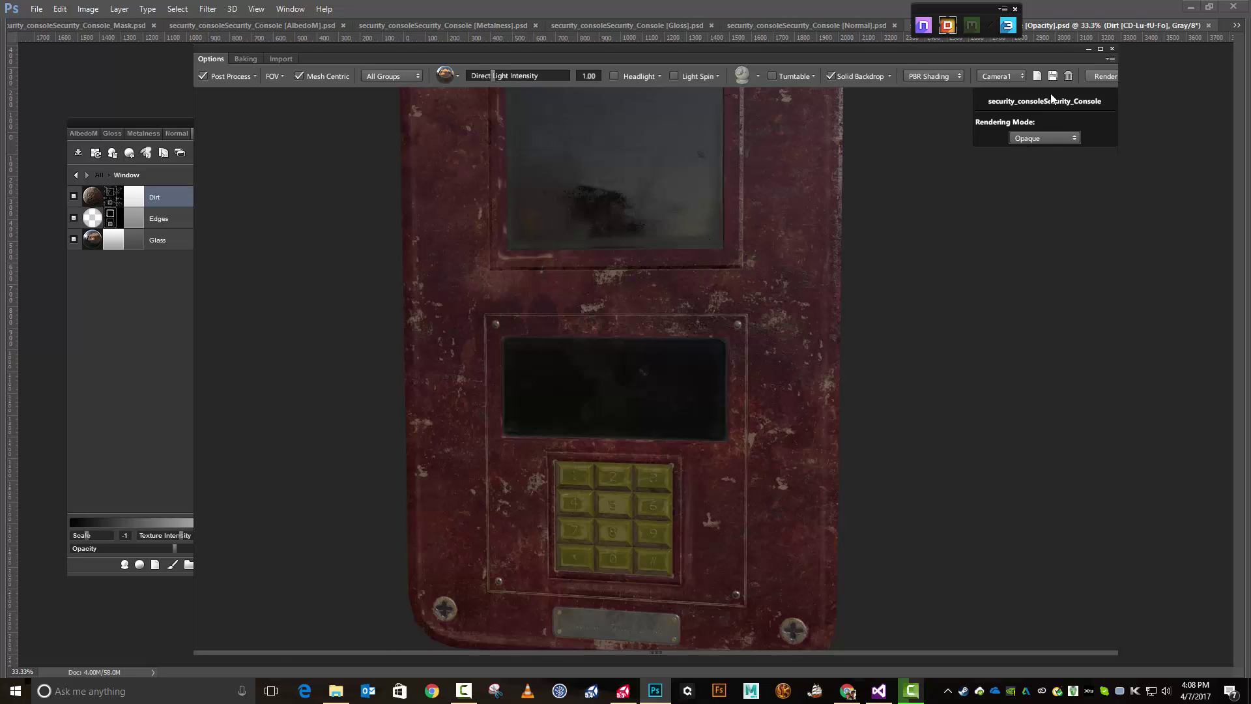
Step: Try the Cut-out and Fade rendering modes on the security console material while viewing the model's window glass
{"action": "left_click", "coordinate": [1042, 137]}
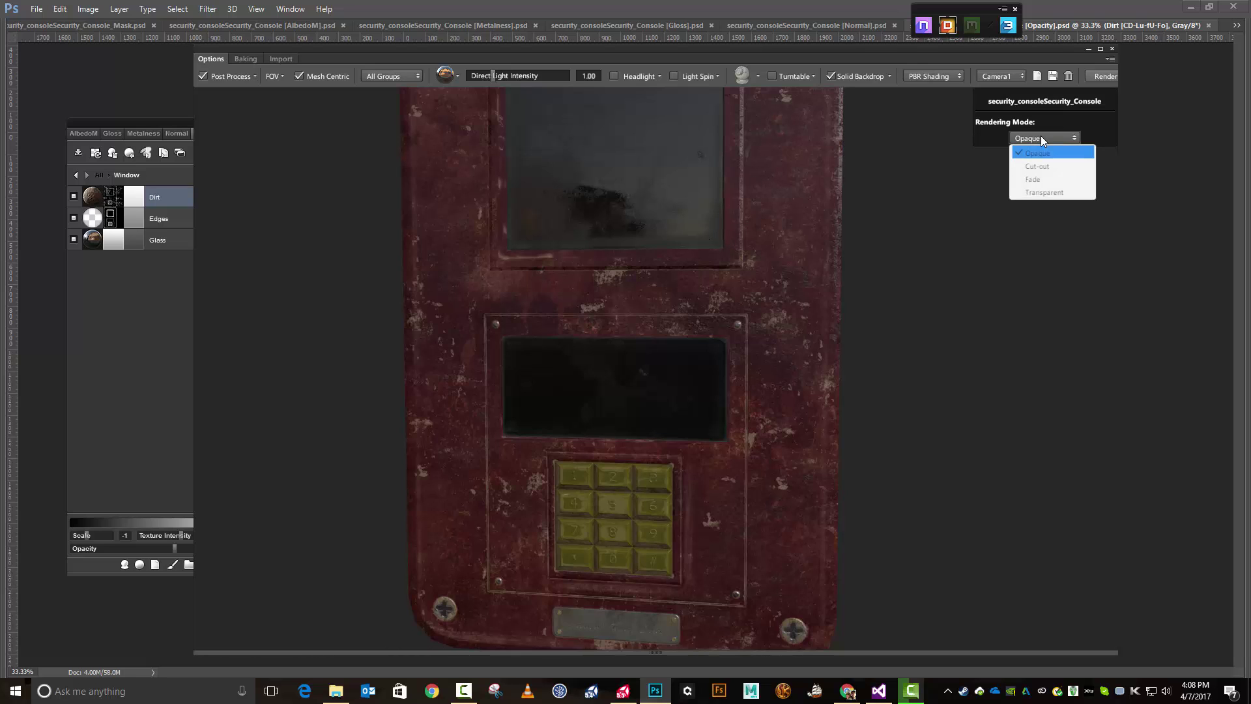
{"action": "left_click", "coordinate": [1065, 166]}
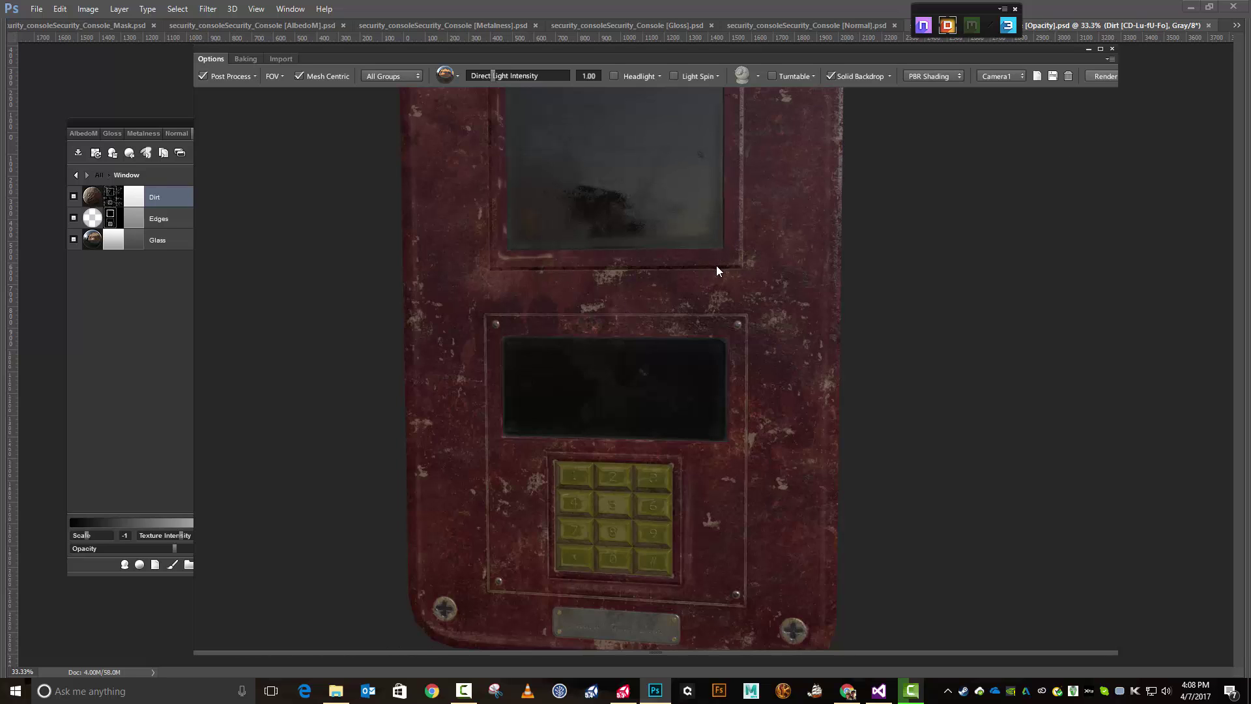
{"action": "mouse_move", "coordinate": [842, 239]}
{"action": "left_mouse_down"}
{"action": "mouse_move", "coordinate": [771, 346]}
{"action": "mouse_move", "coordinate": [617, 307]}
{"action": "mouse_move", "coordinate": [723, 335]}
{"action": "mouse_move", "coordinate": [842, 297]}
{"action": "mouse_move", "coordinate": [855, 249]}
{"action": "left_mouse_up"}
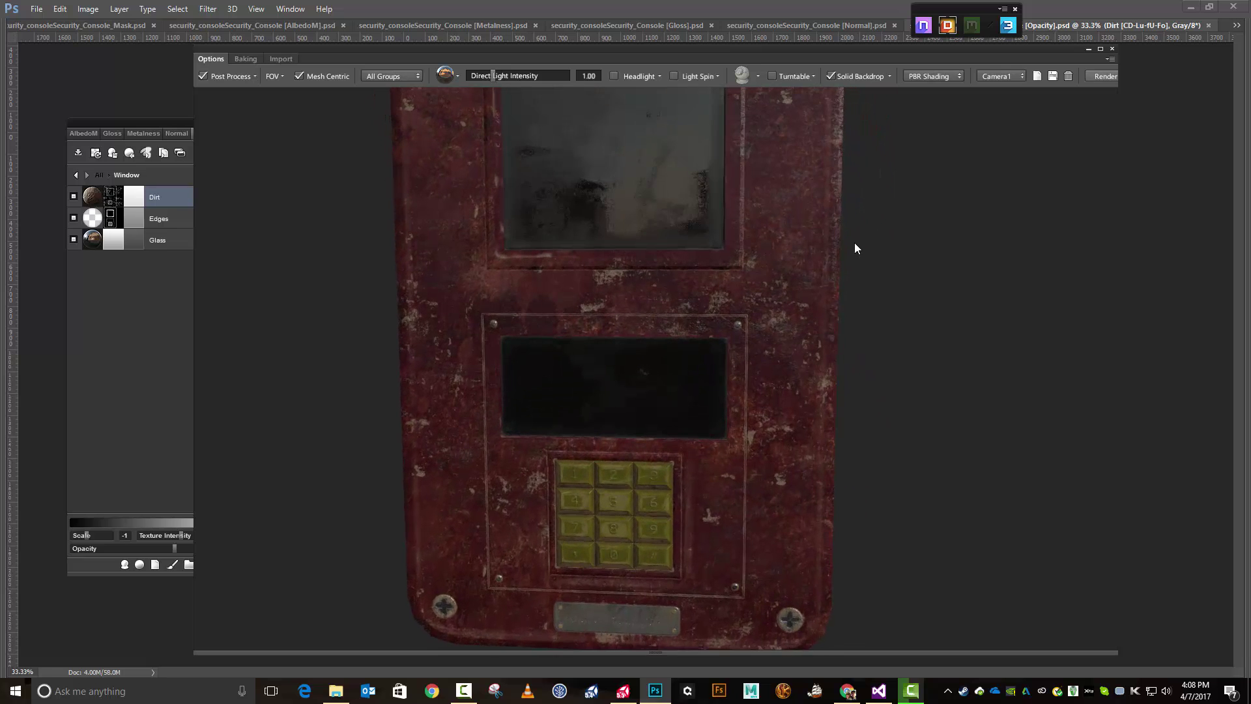
{"action": "left_click_drag", "start_coordinate": [864, 200], "coordinate": [863, 306]}
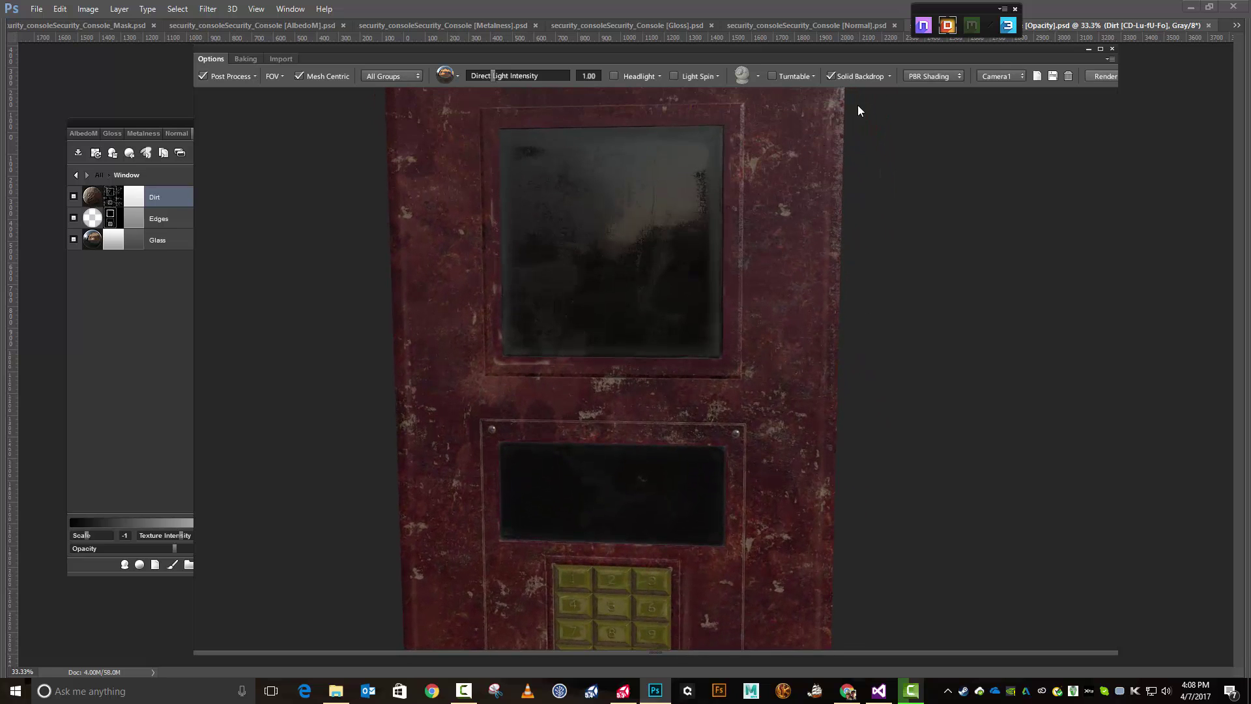
{"action": "left_click", "coordinate": [778, 155]}
{"action": "left_click", "coordinate": [1041, 138]}
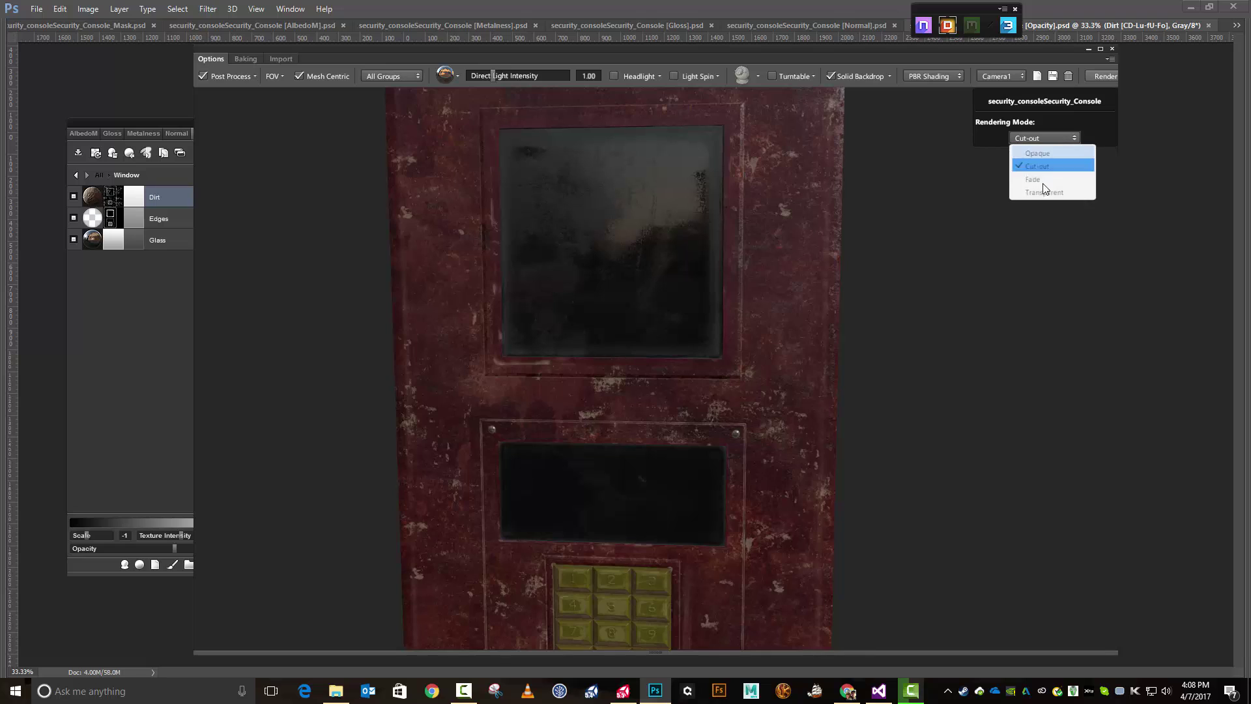
{"action": "left_click", "coordinate": [1041, 180]}
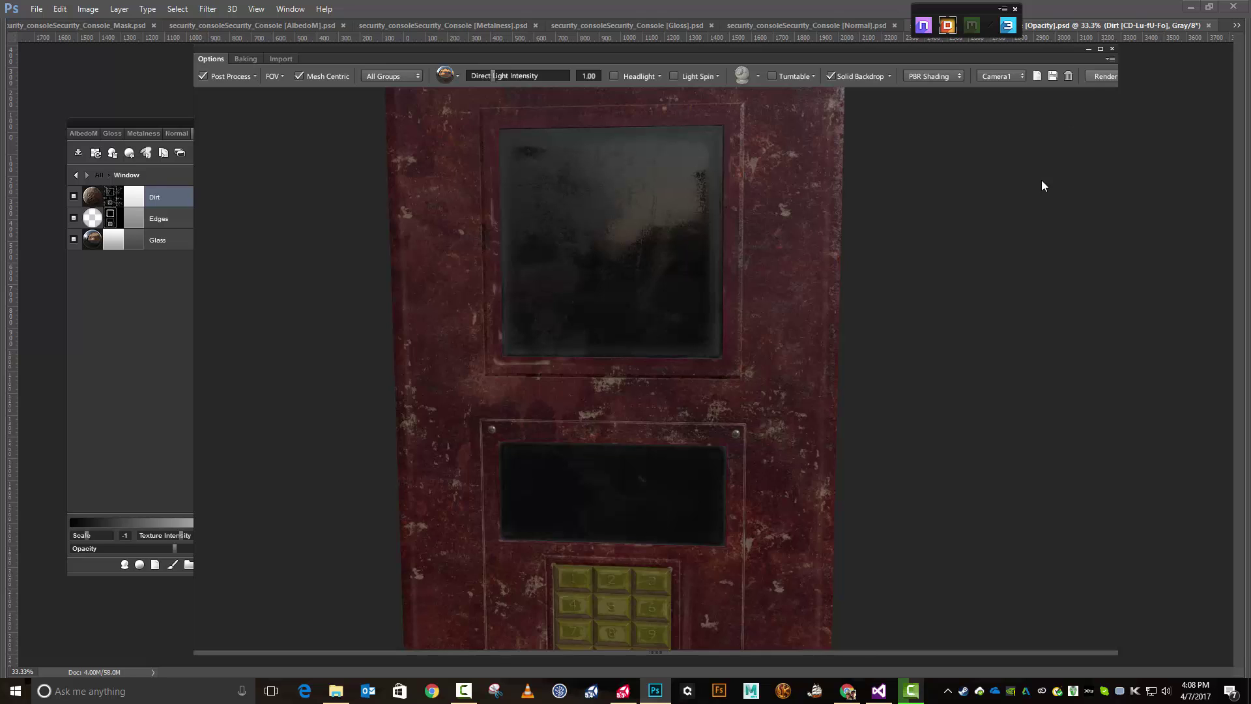
Step: Set the security console material's rendering mode to Transparent and examine the glass in the 3D preview
{"action": "left_click", "coordinate": [765, 213]}
{"action": "left_click", "coordinate": [1019, 138]}
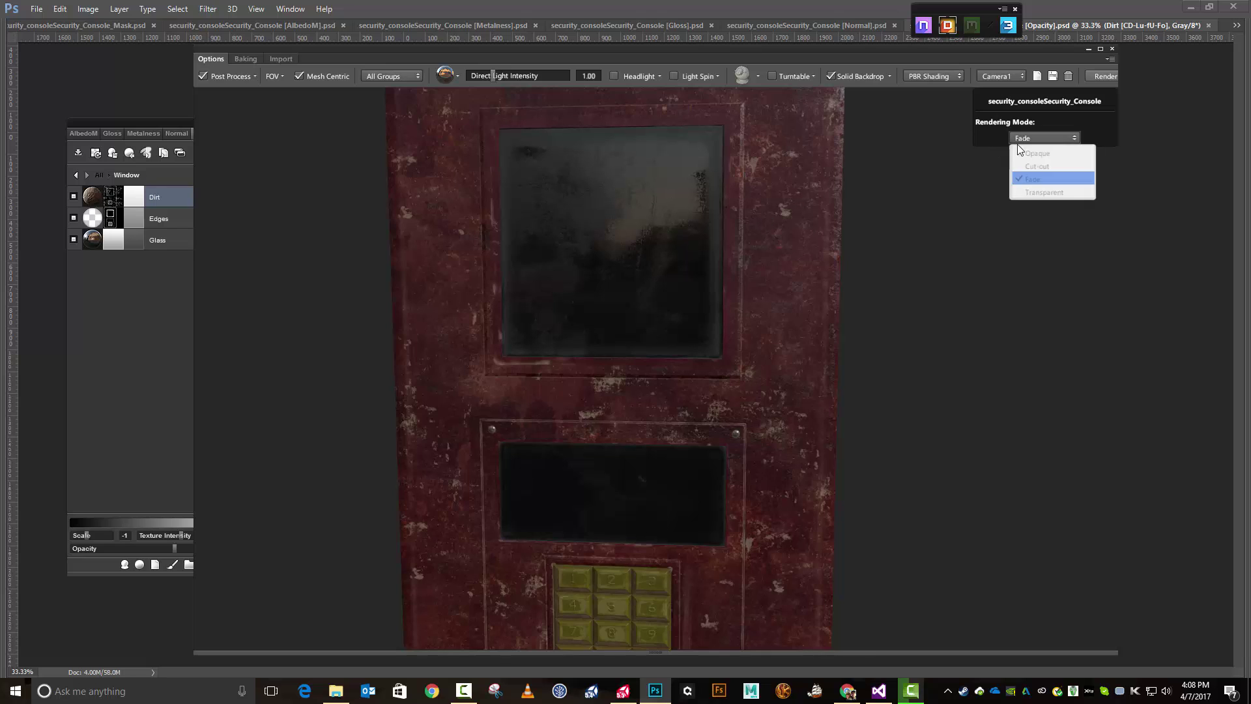
{"action": "left_click", "coordinate": [1019, 193]}
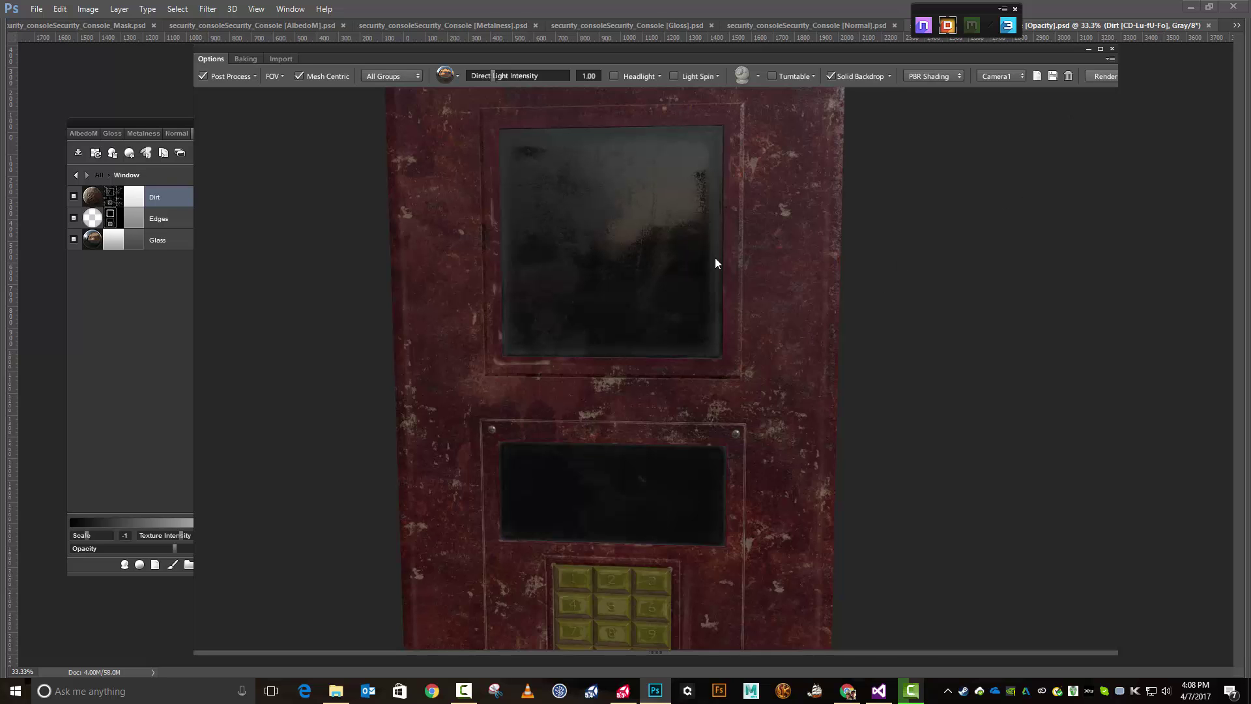
{"action": "mouse_move", "coordinate": [790, 399]}
{"action": "left_mouse_down"}
{"action": "mouse_move", "coordinate": [754, 282]}
{"action": "mouse_move", "coordinate": [732, 433]}
{"action": "mouse_move", "coordinate": [724, 352]}
{"action": "mouse_move", "coordinate": [804, 372]}
{"action": "mouse_move", "coordinate": [824, 428]}
{"action": "mouse_move", "coordinate": [849, 377]}
{"action": "mouse_move", "coordinate": [800, 392]}
{"action": "left_mouse_up"}
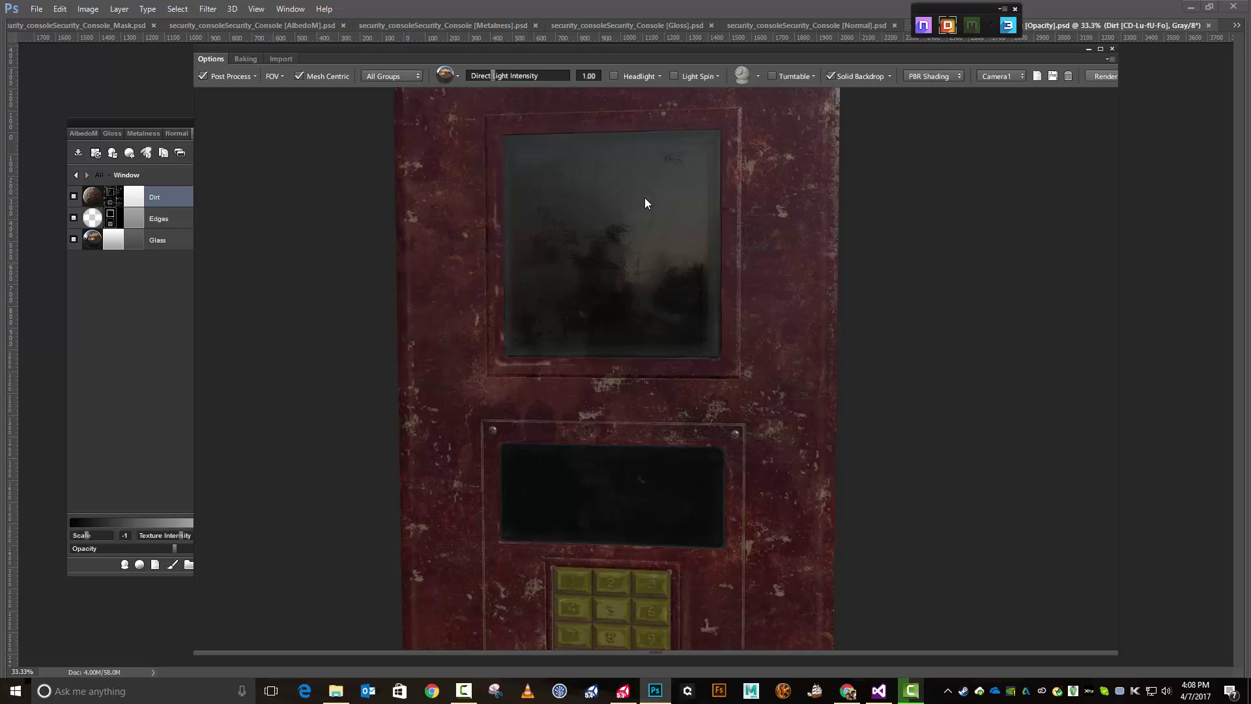
Step: Move the 3D preview aside and open the LCD Screen group's layers in the opacity map
{"action": "left_click_drag", "start_coordinate": [687, 54], "coordinate": [1168, 35]}
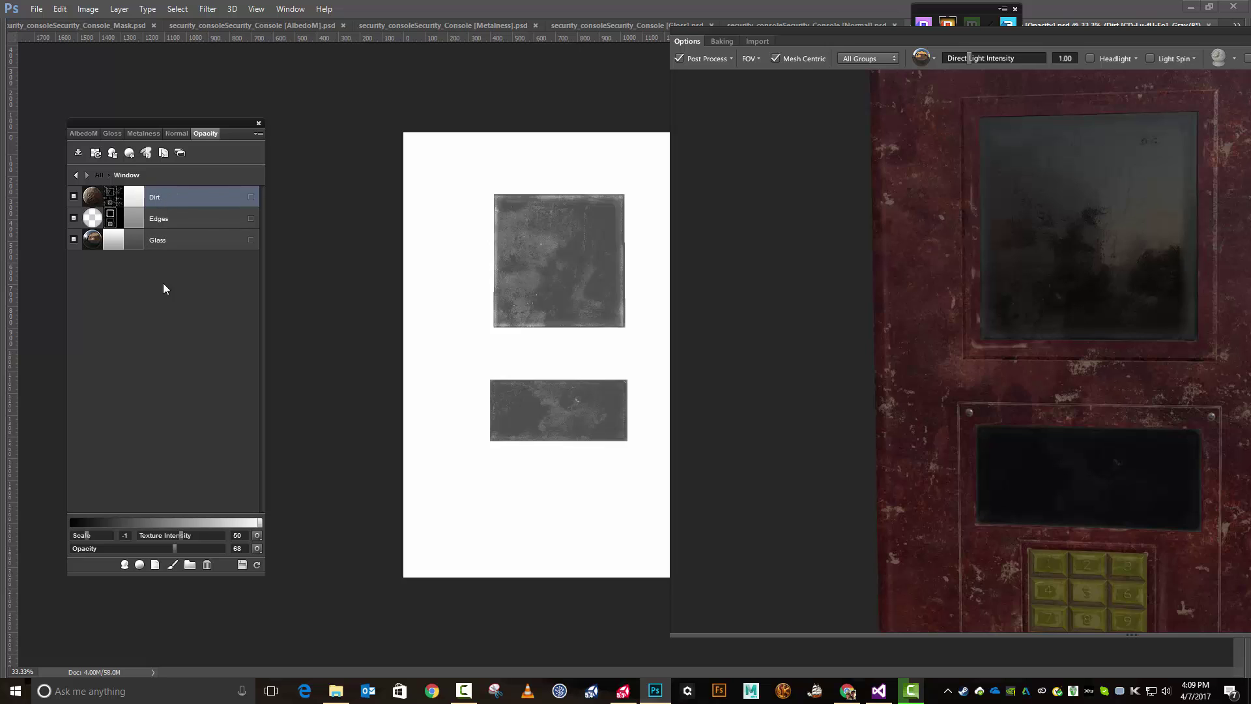
{"action": "left_click", "coordinate": [79, 173]}
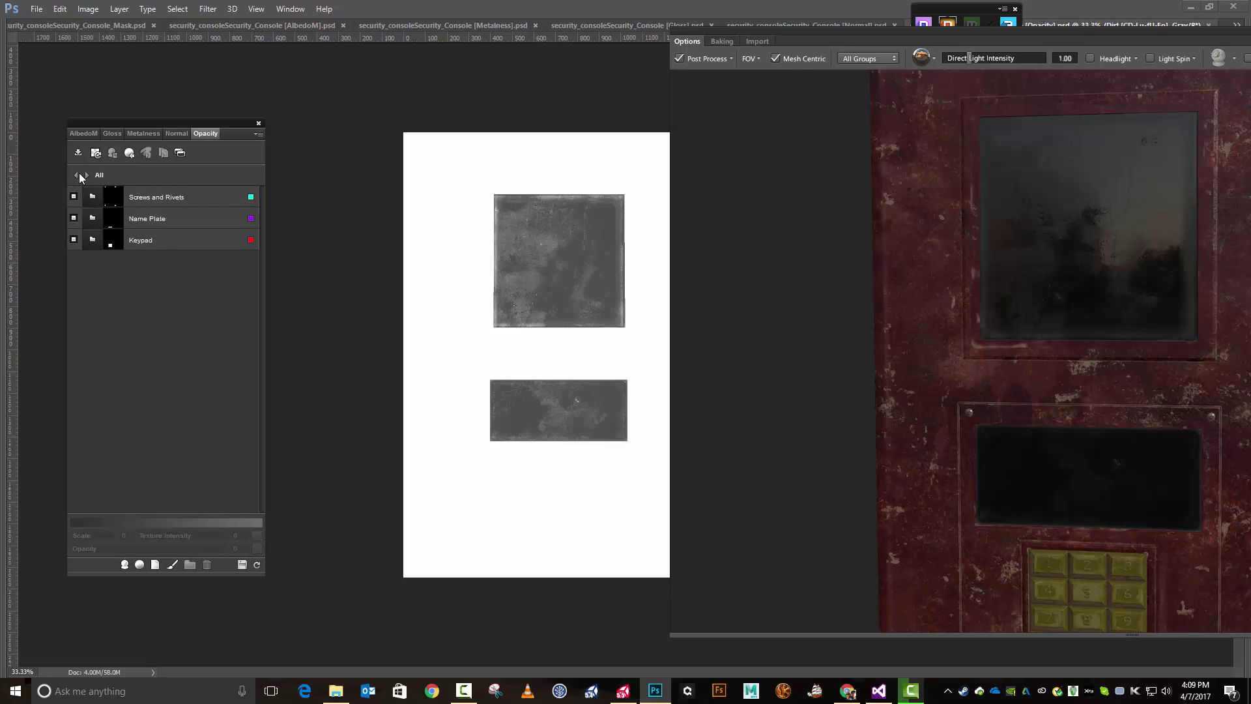
{"action": "left_click", "coordinate": [155, 263]}
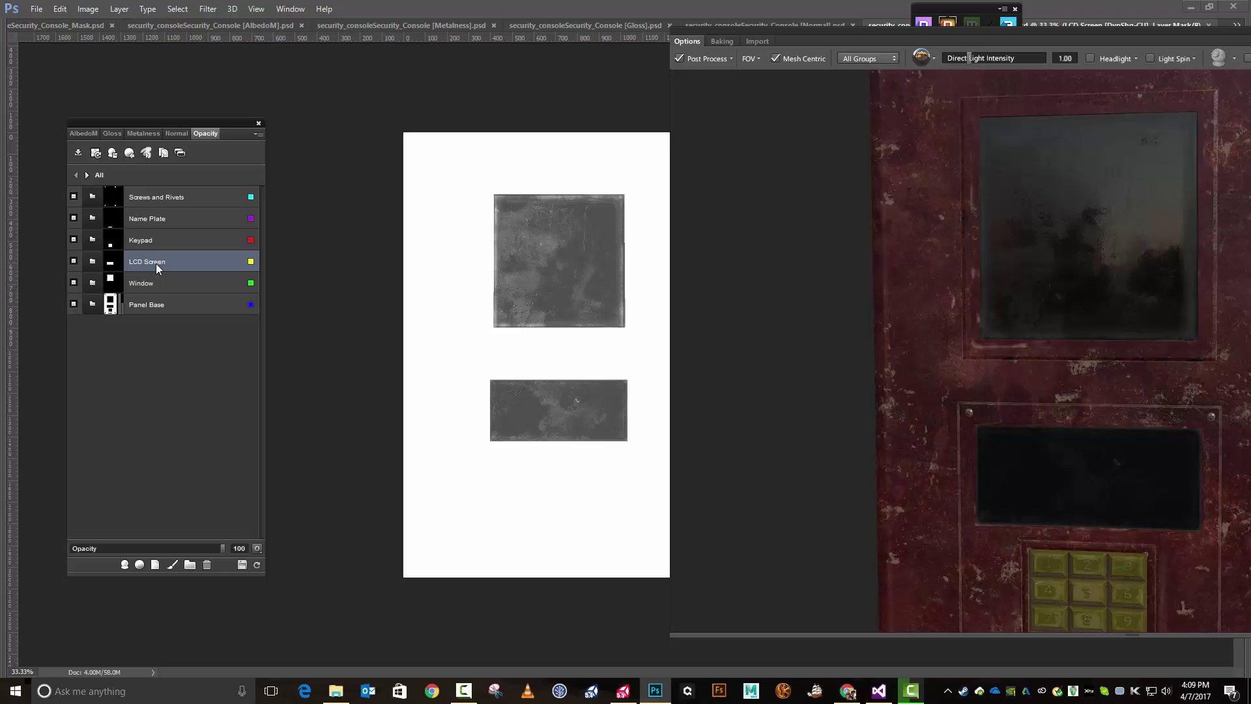
{"action": "left_click", "coordinate": [87, 175]}
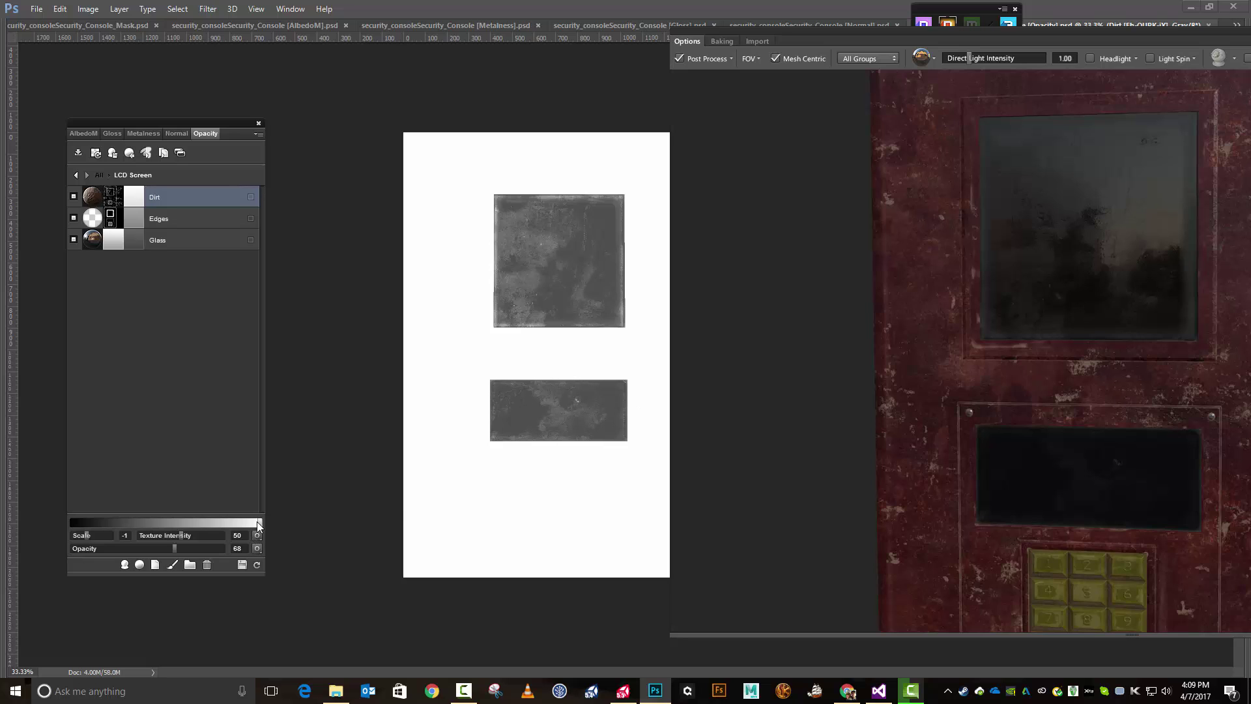
Step: Try a black value on the LCD Screen's Dirt layer in the opacity map, and restore it to white
{"action": "left_click_drag", "start_coordinate": [261, 521], "coordinate": [65, 521]}
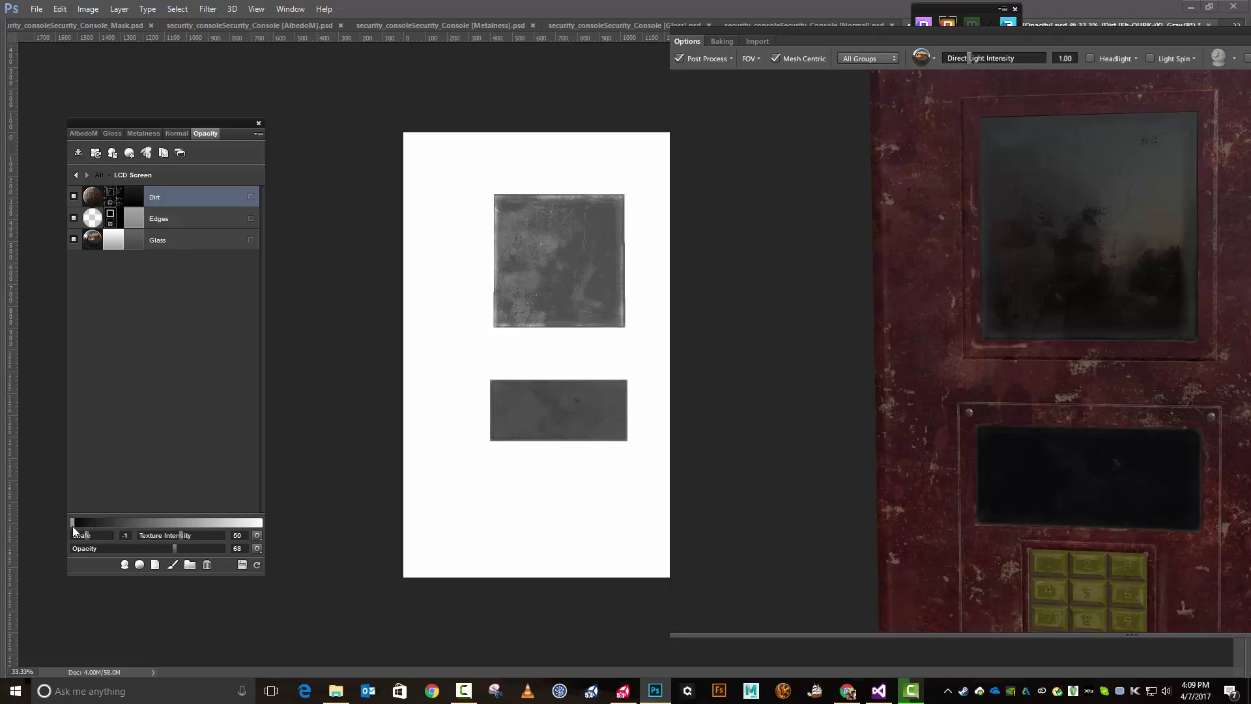
{"action": "left_click_drag", "start_coordinate": [72, 522], "coordinate": [293, 523]}
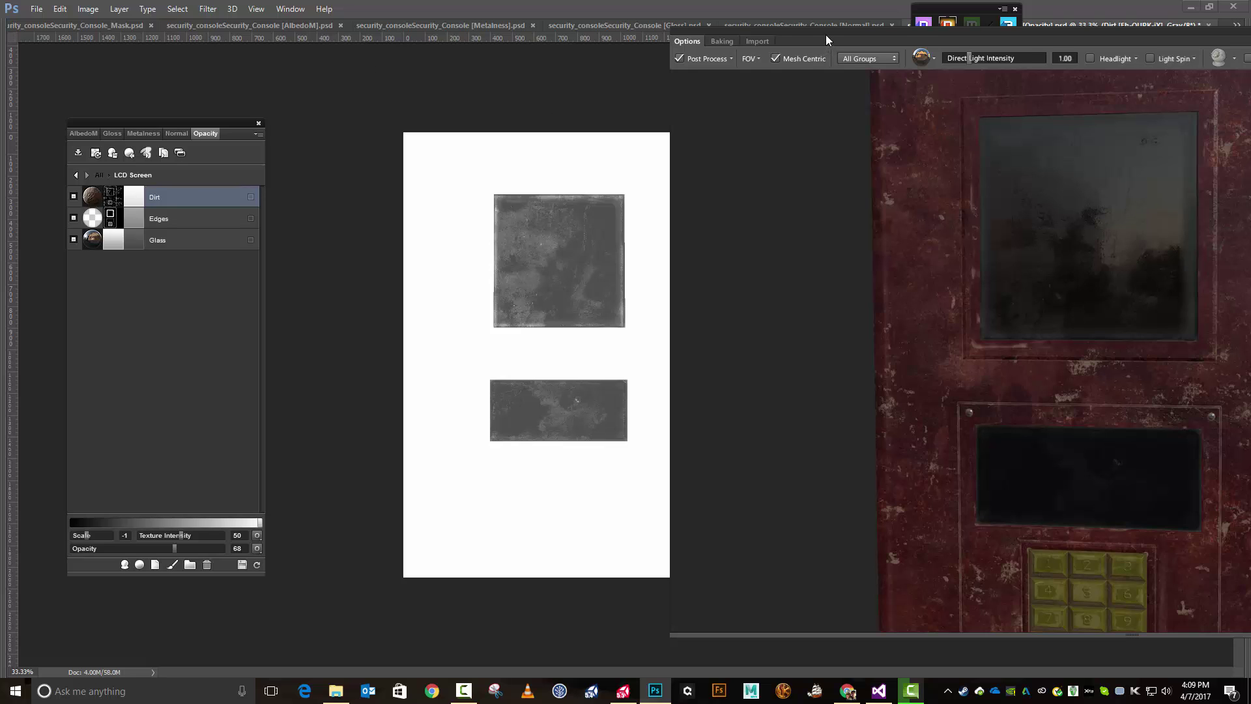
Step: Move the 3D preview and the floating Quixel launcher clear of the opacity document and its title
{"action": "left_click_drag", "start_coordinate": [827, 34], "coordinate": [1073, 96]}
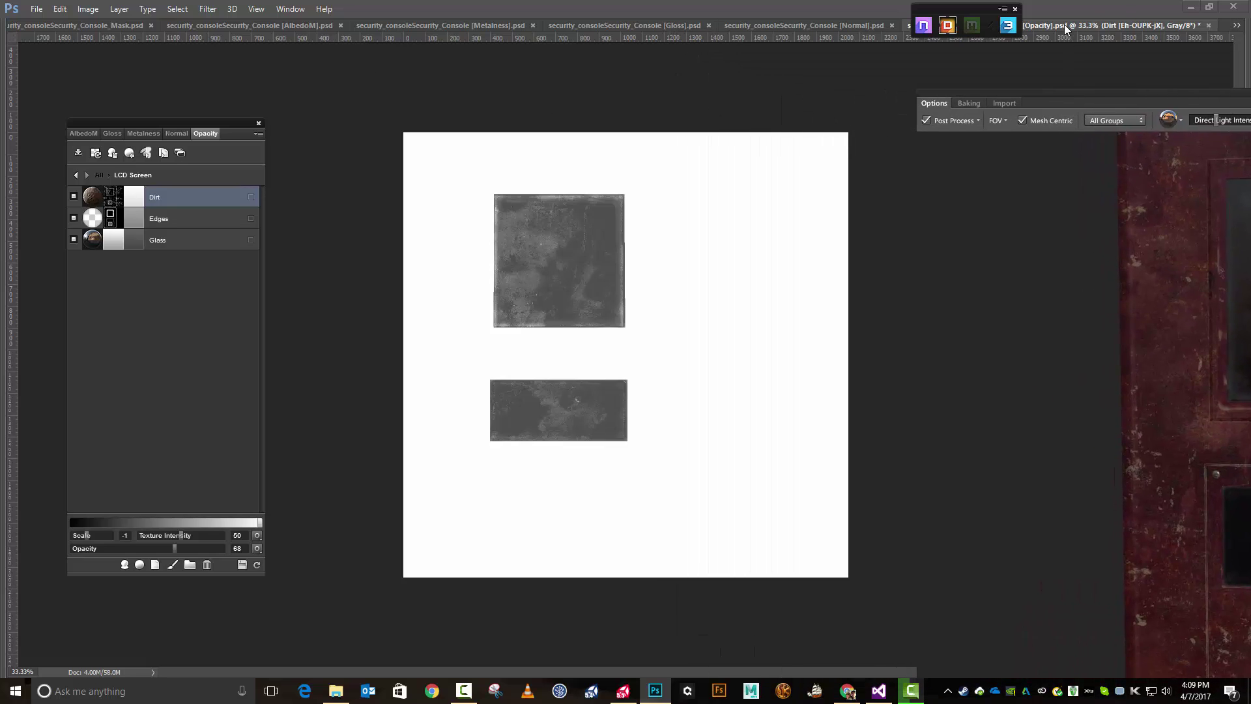
{"action": "left_click_drag", "start_coordinate": [965, 8], "coordinate": [816, 9]}
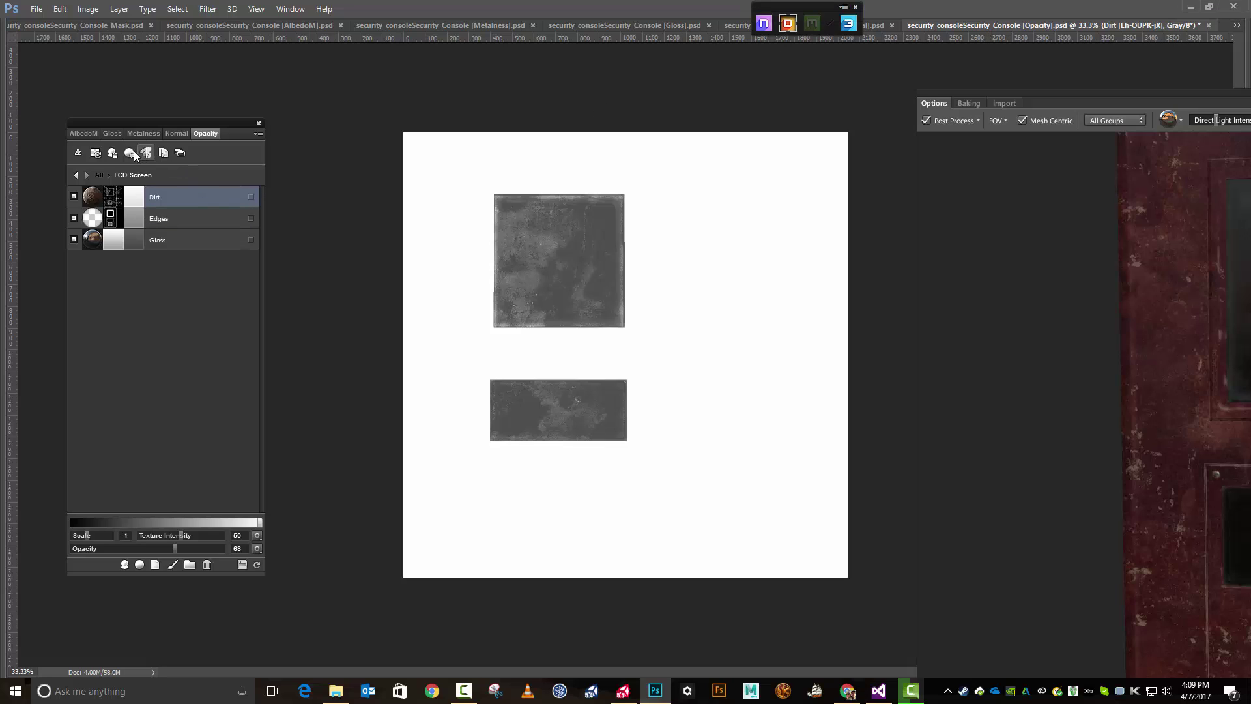
{"action": "left_click", "coordinate": [177, 565]}
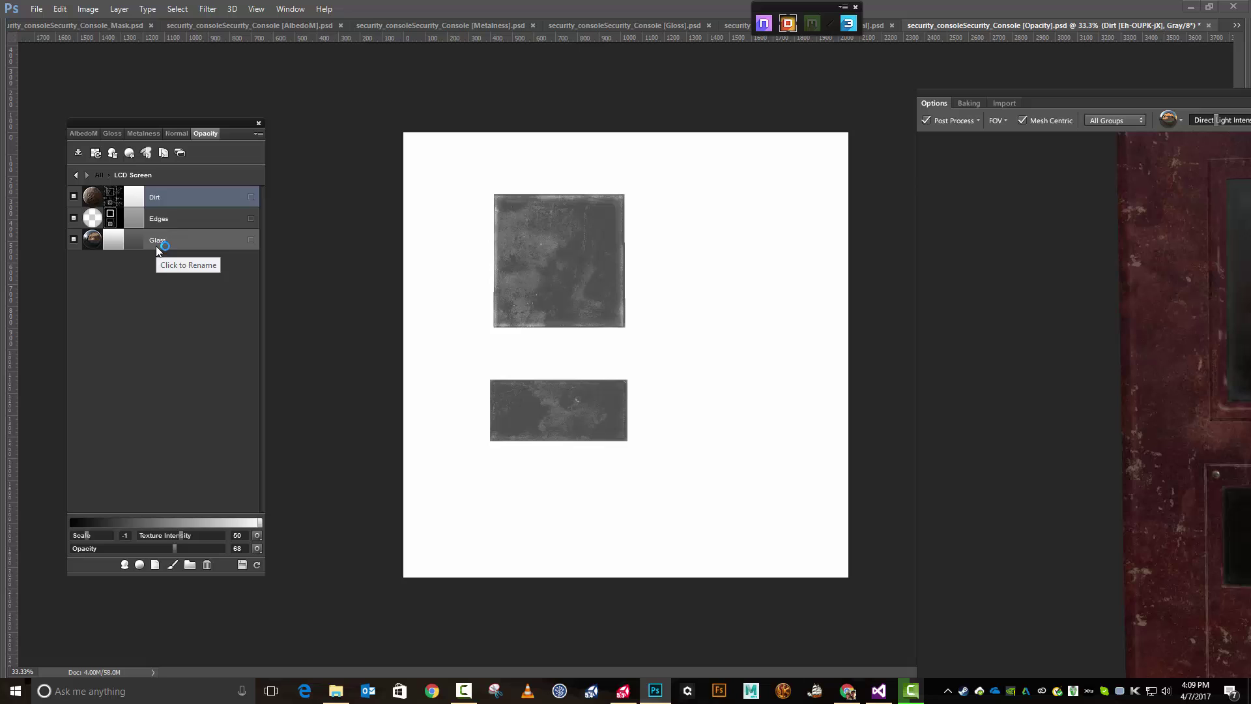
Step: Compare the LCD Screen's Dirt, Edges and Glass layers across the AlbedoM, Gloss, Metalness and Opacity maps
{"action": "left_click", "coordinate": [86, 134]}
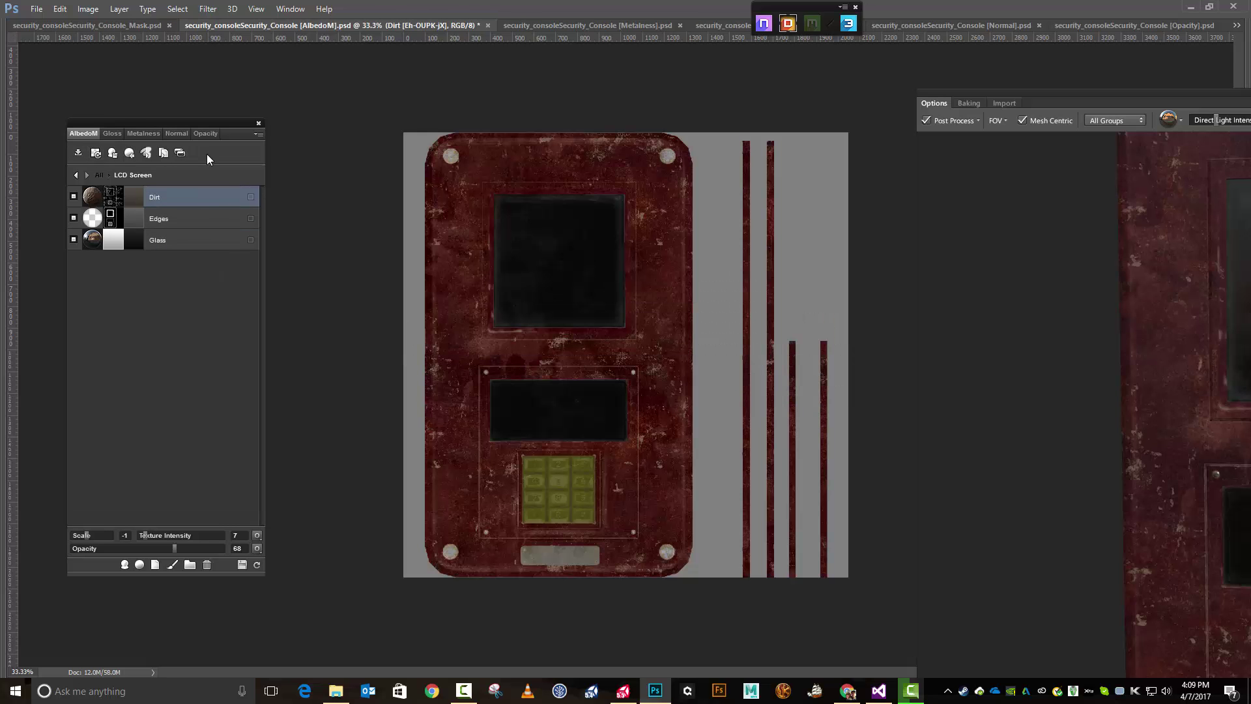
{"action": "left_click", "coordinate": [205, 135]}
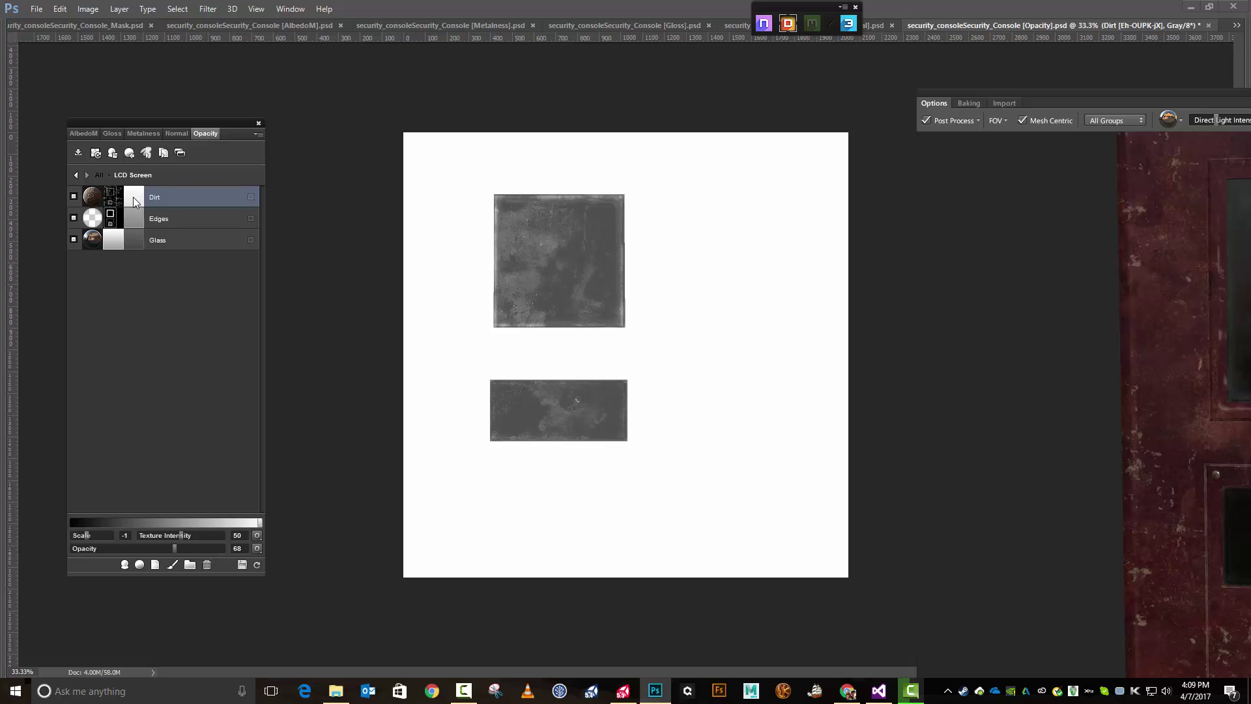
{"action": "left_click", "coordinate": [79, 135]}
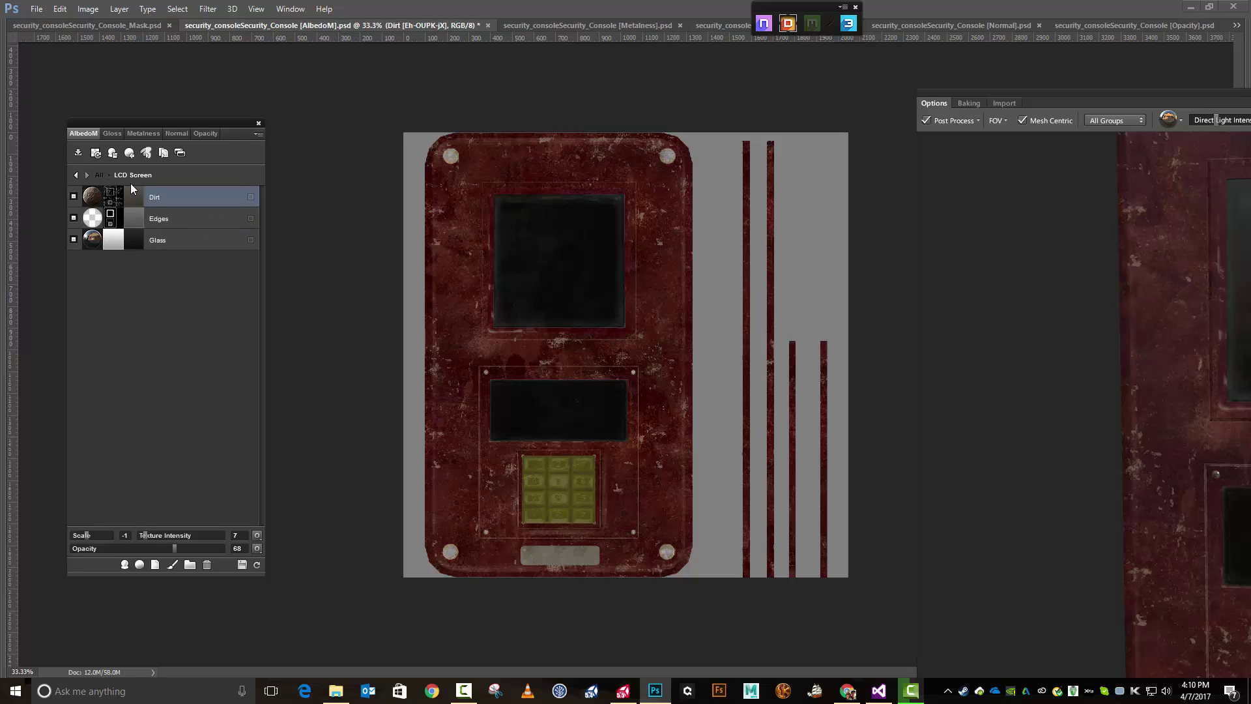
{"action": "left_click", "coordinate": [112, 134]}
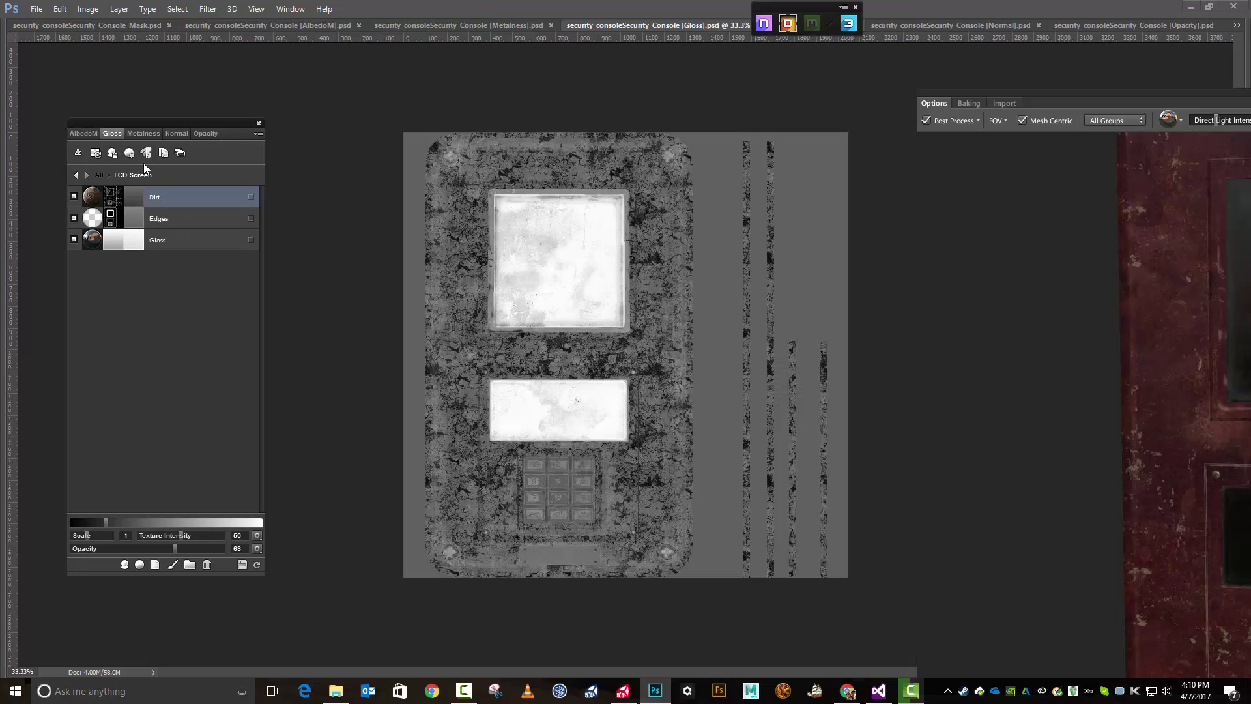
{"action": "left_click", "coordinate": [173, 132]}
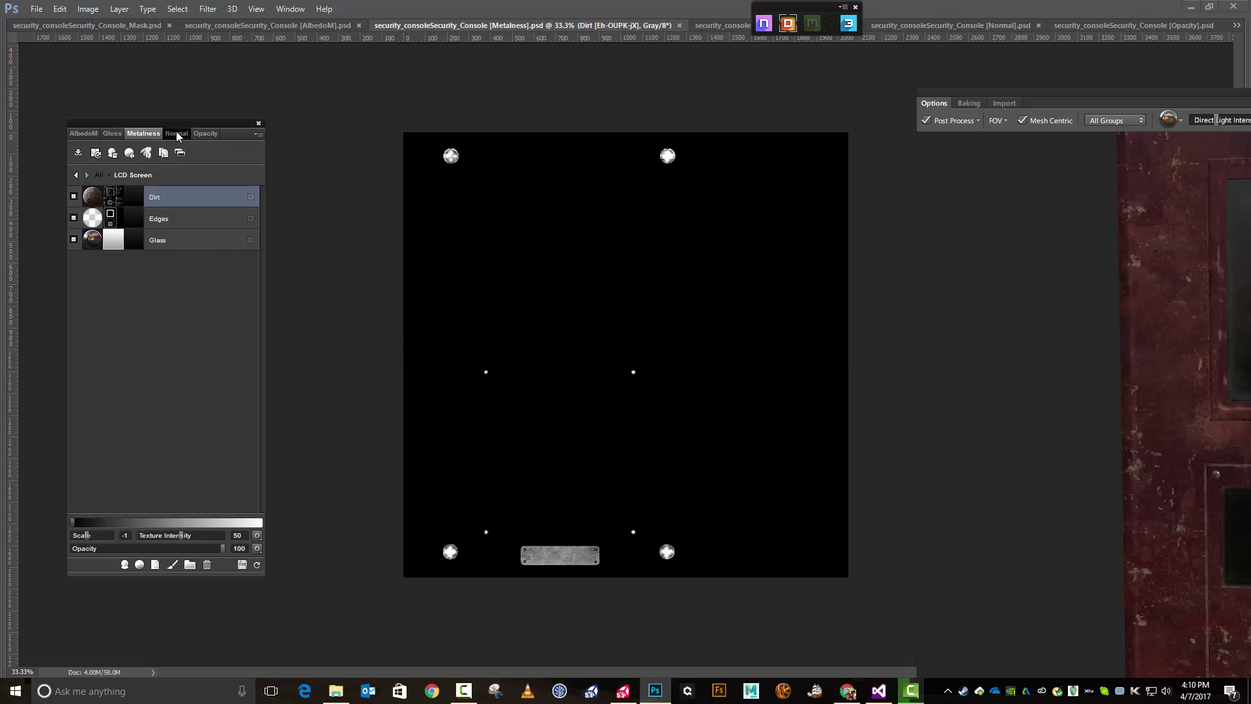
{"action": "left_click", "coordinate": [103, 137]}
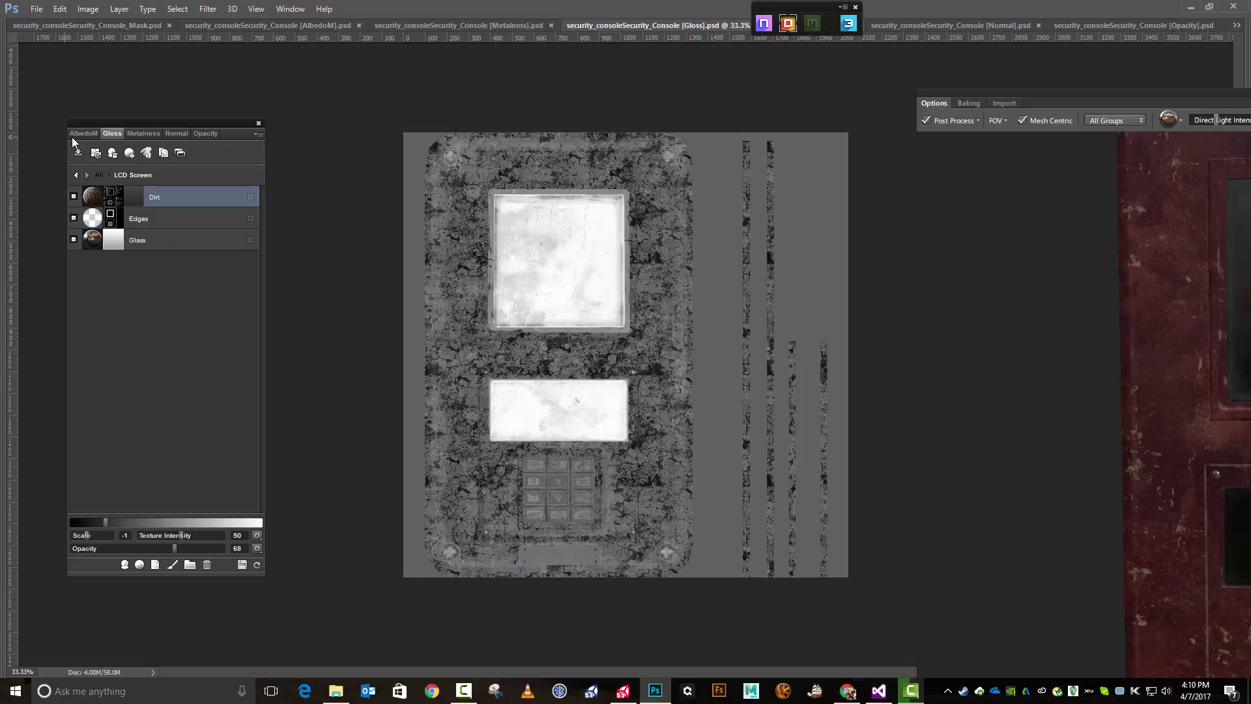
{"action": "left_click", "coordinate": [81, 135]}
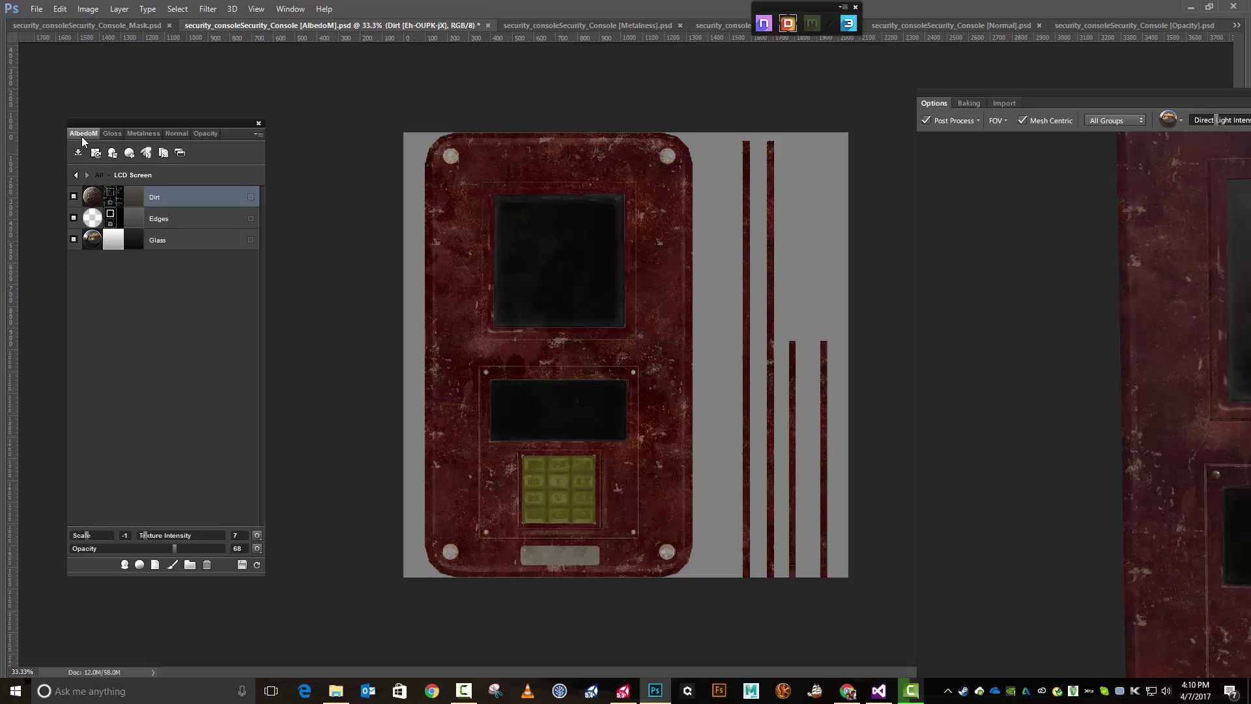
{"action": "left_click", "coordinate": [205, 134]}
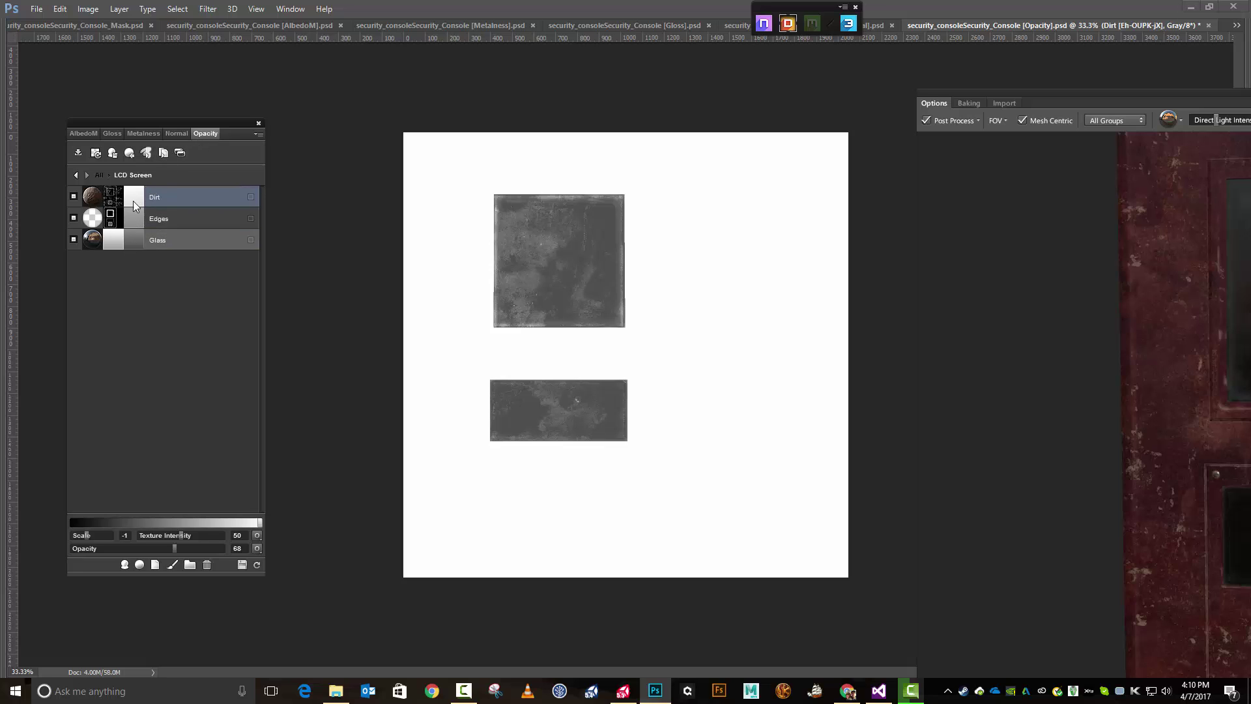
{"action": "left_click", "coordinate": [83, 133]}
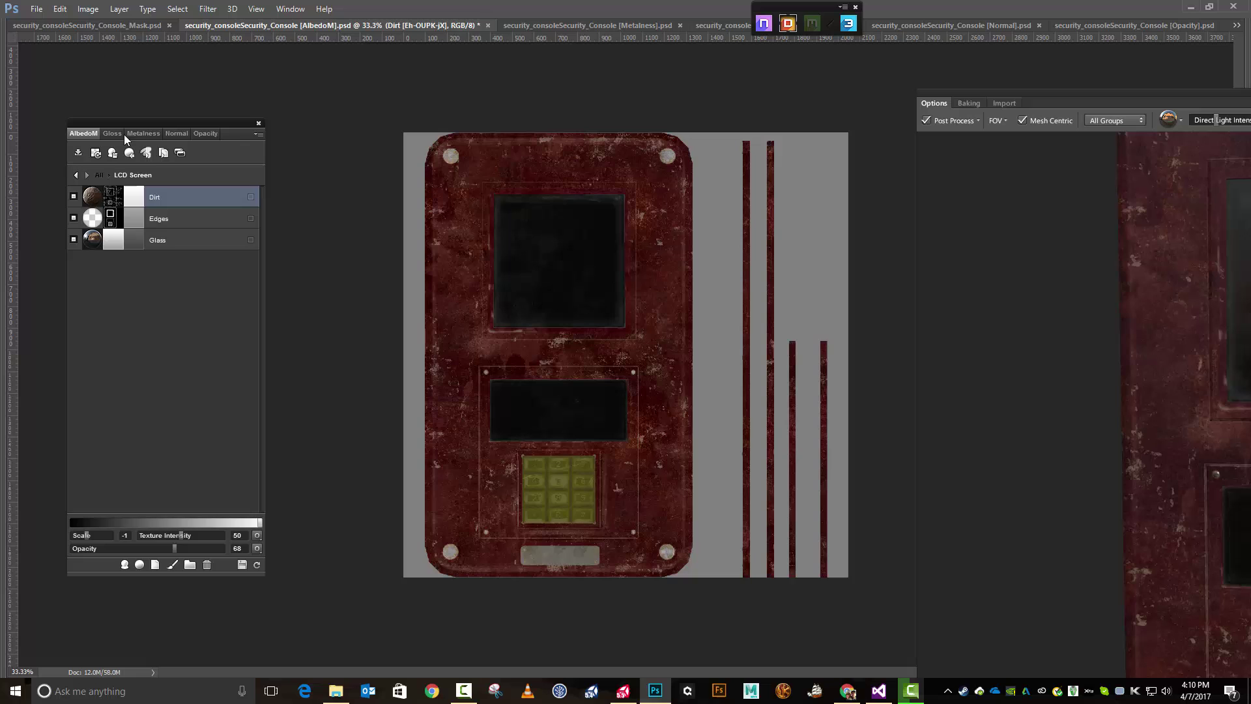
Step: Check the LCD Screen's Dirt layer in the opacity map and set its Edges layer color to near-white fffbfb
{"action": "left_click", "coordinate": [204, 133]}
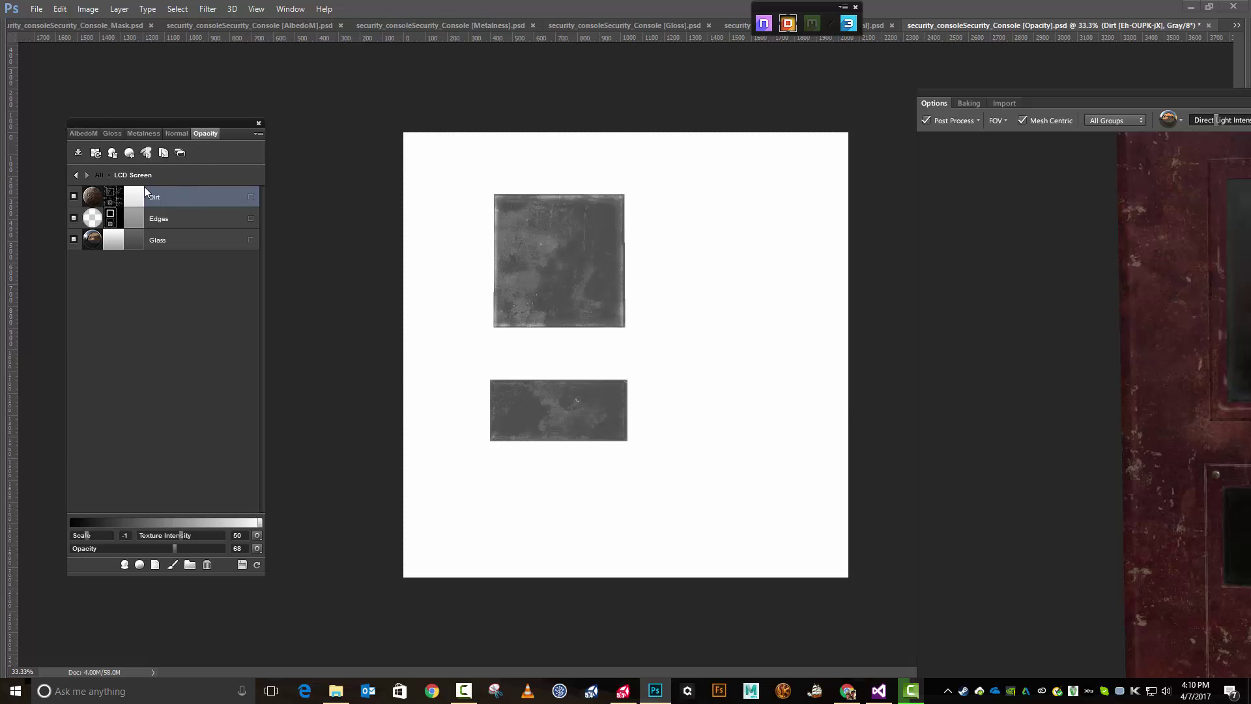
{"action": "left_click", "coordinate": [138, 220]}
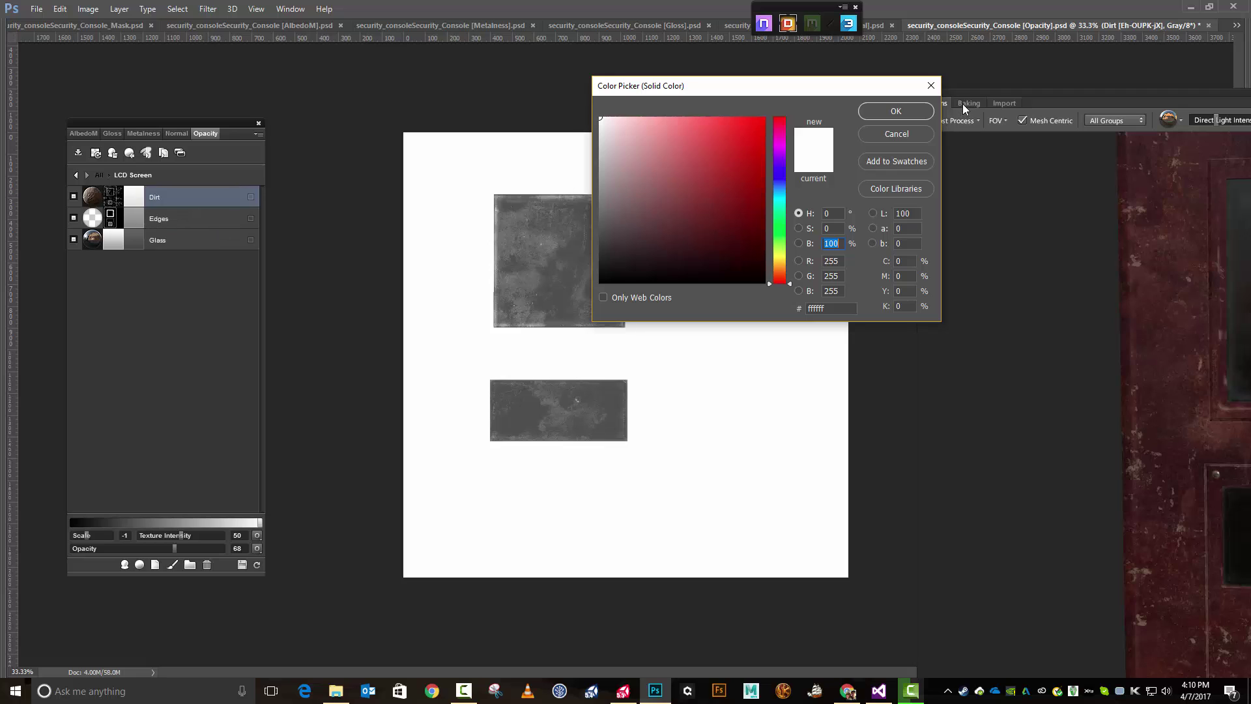
{"action": "left_click", "coordinate": [896, 112]}
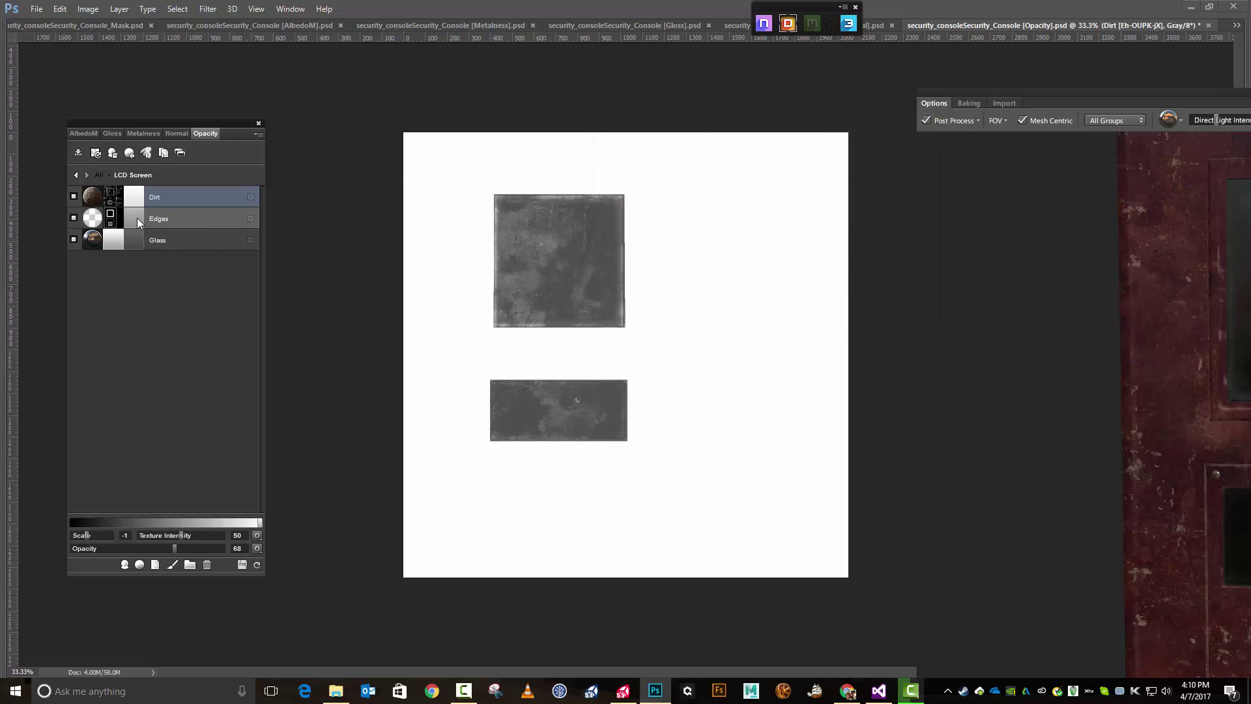
{"action": "left_click", "coordinate": [211, 225]}
{"action": "left_click", "coordinate": [211, 221]}
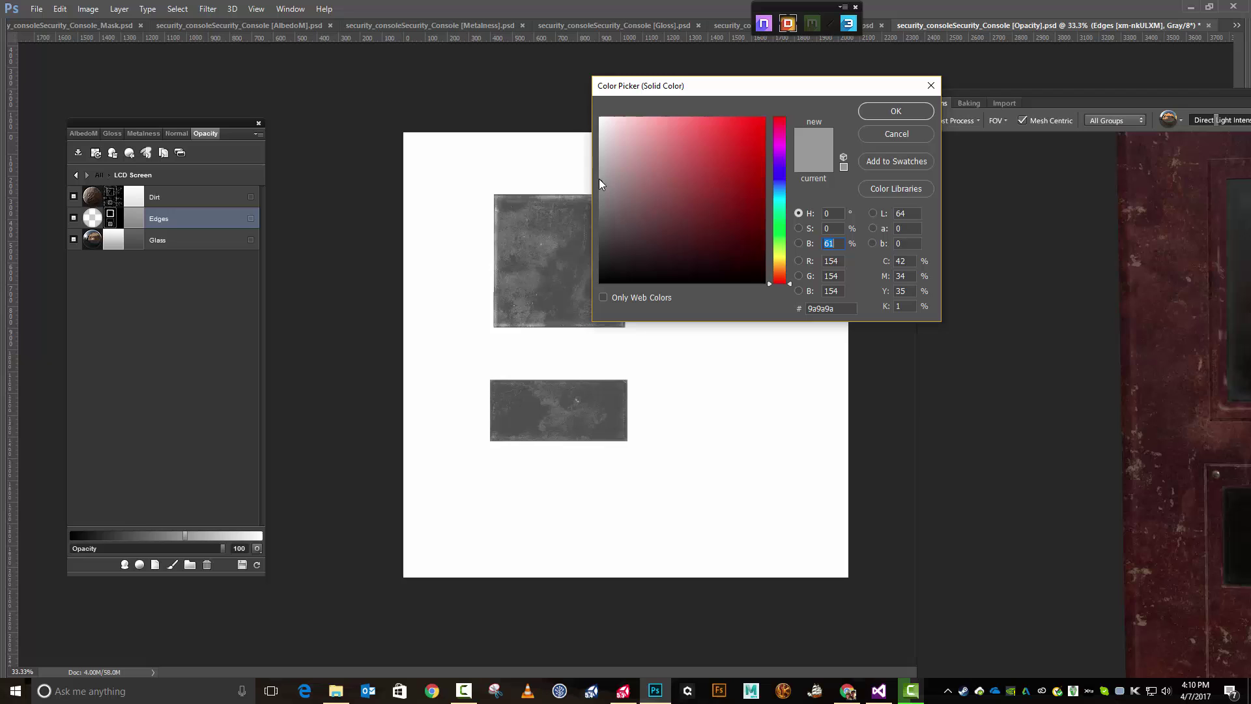
{"action": "left_click_drag", "start_coordinate": [600, 179], "coordinate": [600, 104]}
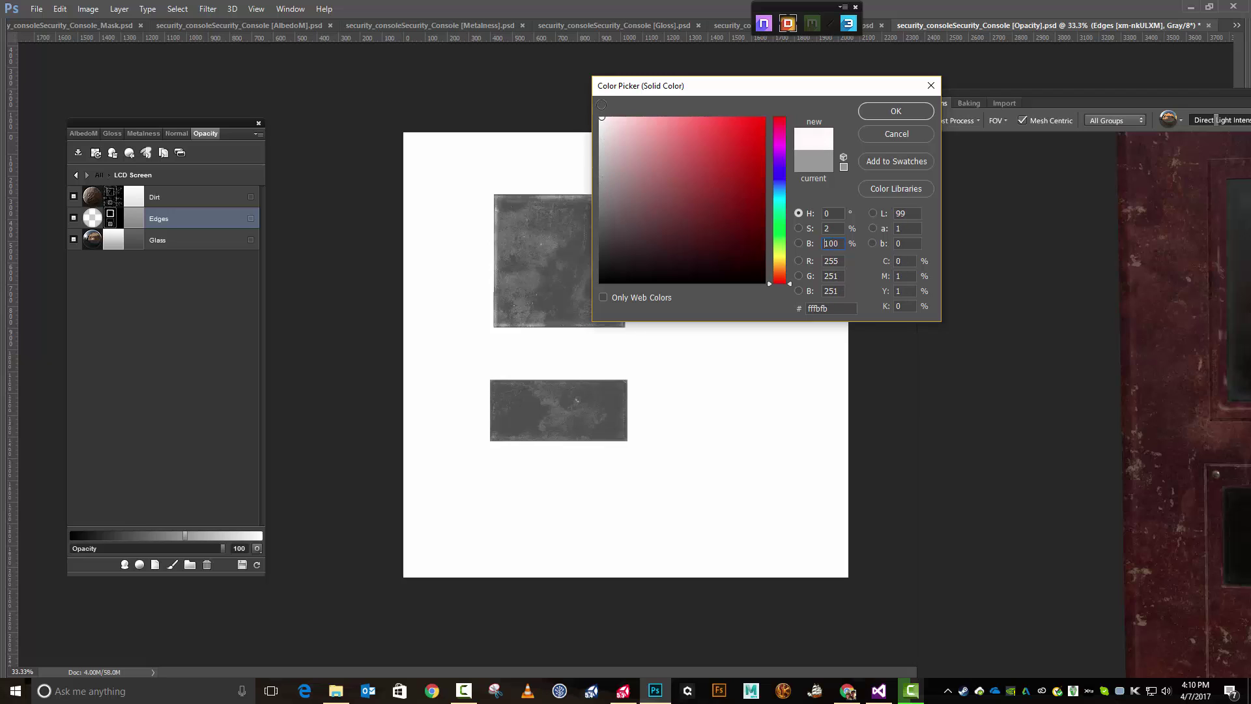
{"action": "left_click", "coordinate": [866, 112]}
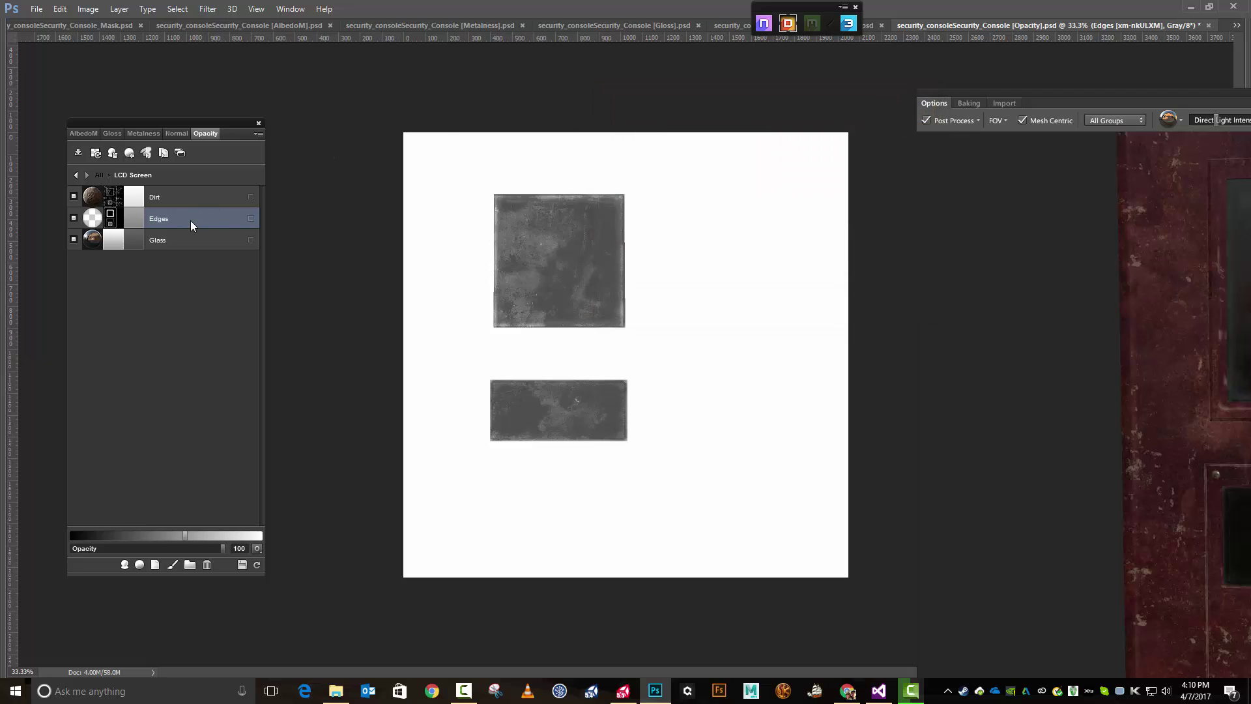
Step: Set the LCD Screen's Glass layer color to pure white (ffffff) in the opacity map
{"action": "double_click", "coordinate": [136, 244]}
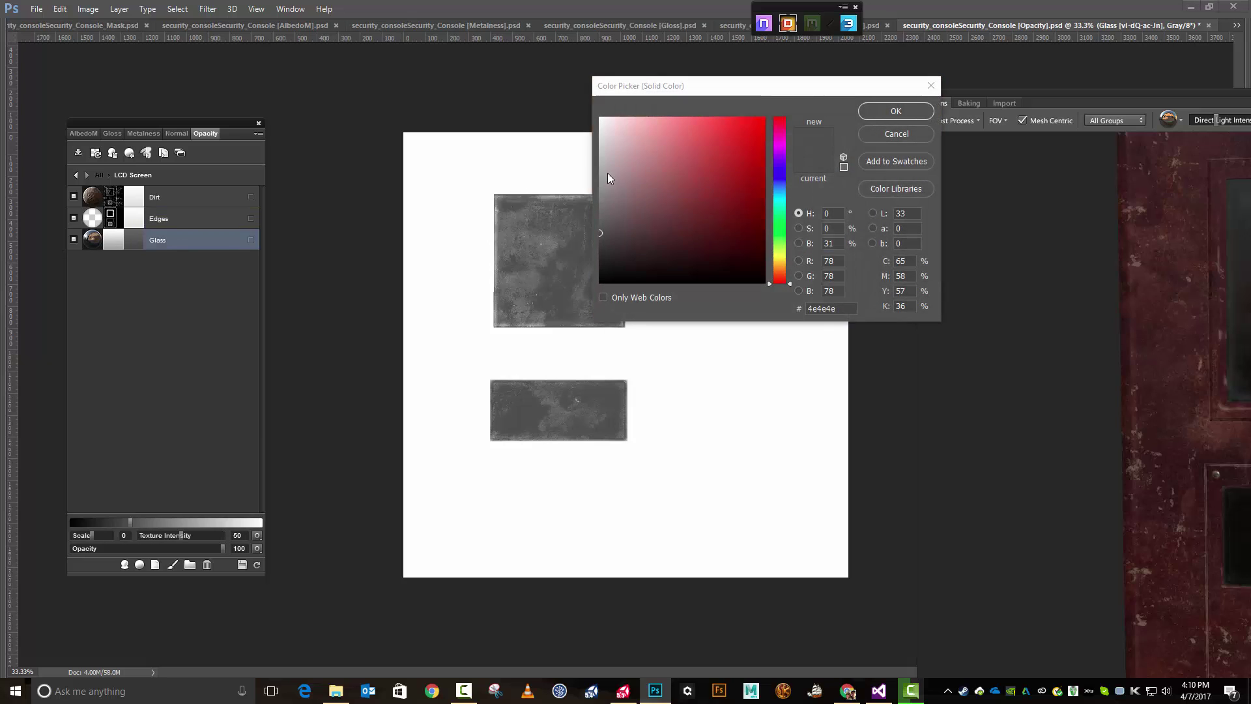
{"action": "left_click", "coordinate": [600, 233]}
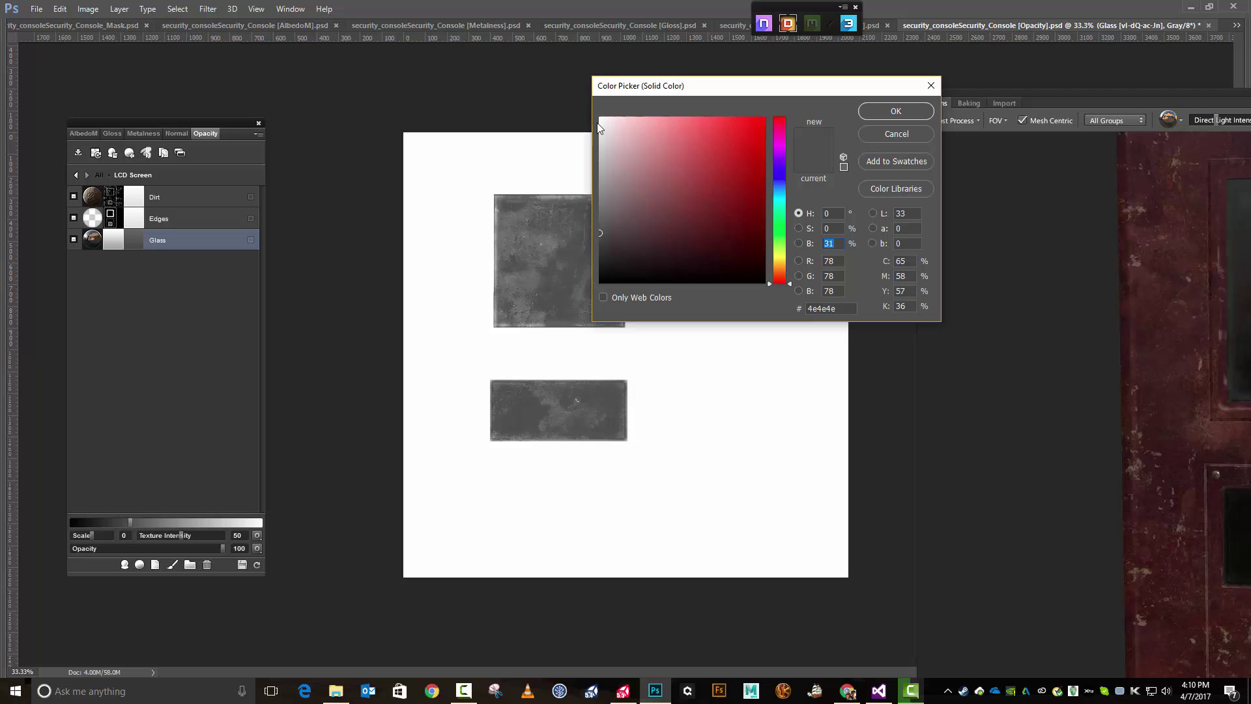
{"action": "left_click_drag", "start_coordinate": [599, 120], "coordinate": [594, 113]}
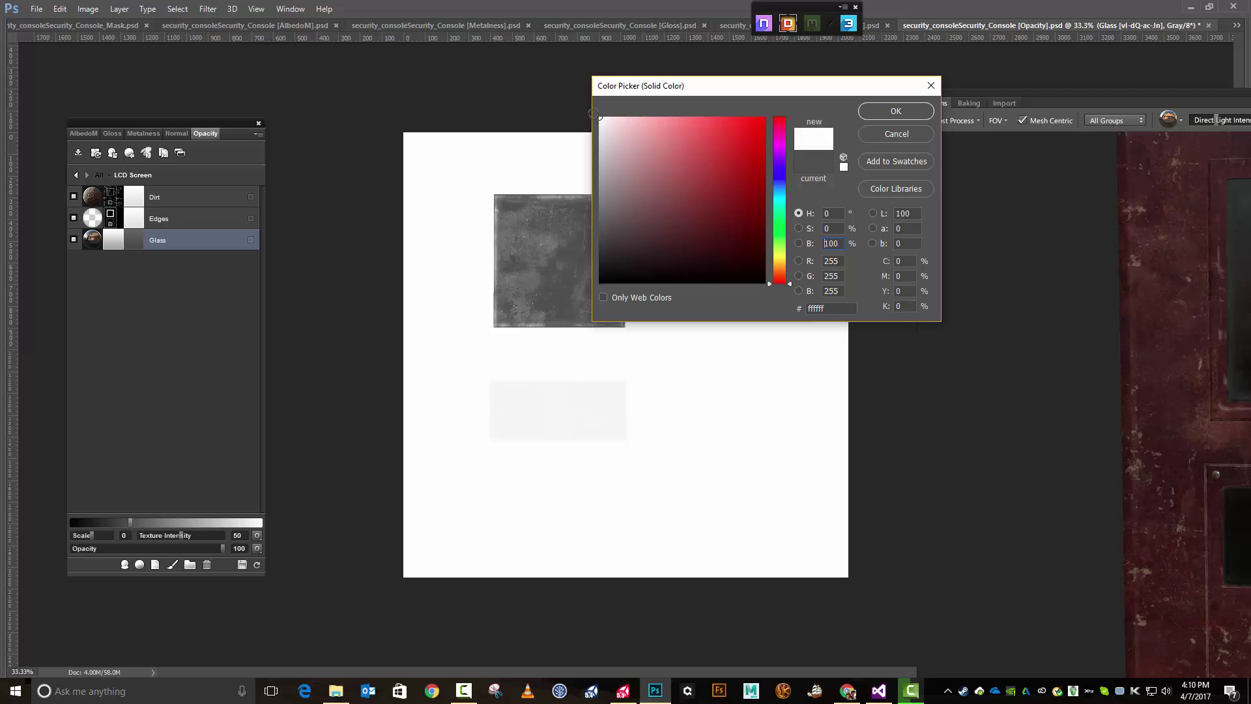
{"action": "left_click", "coordinate": [917, 114]}
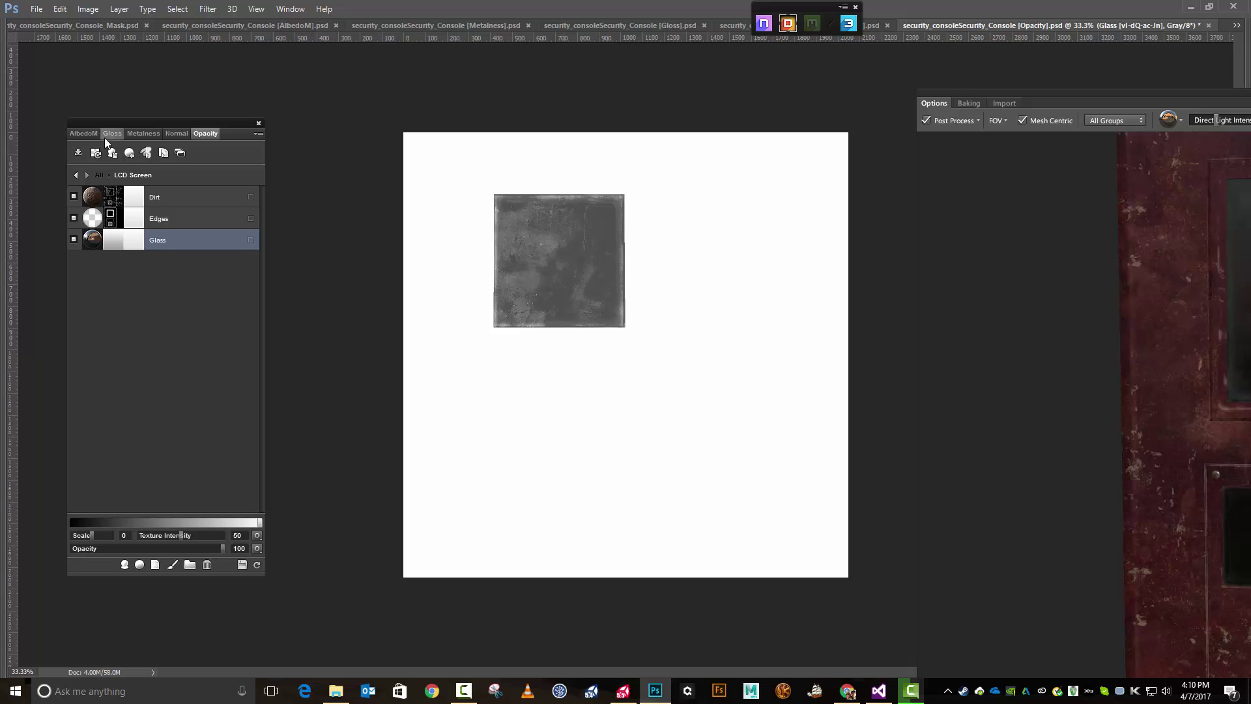
Step: Return to the group list, select the Window group, and check the 3D preview's rendering mode before moving the preview aside
{"action": "left_click", "coordinate": [75, 175]}
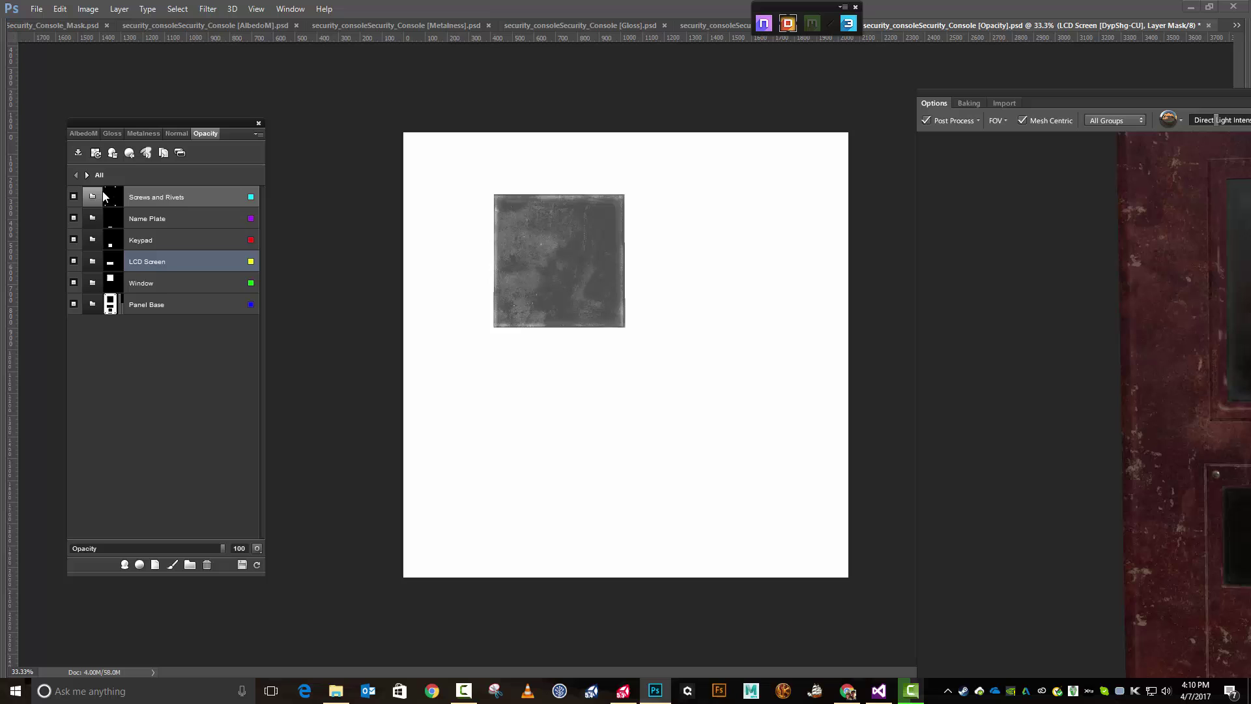
{"action": "left_click", "coordinate": [150, 279]}
{"action": "left_click_drag", "start_coordinate": [1104, 99], "coordinate": [567, 68]}
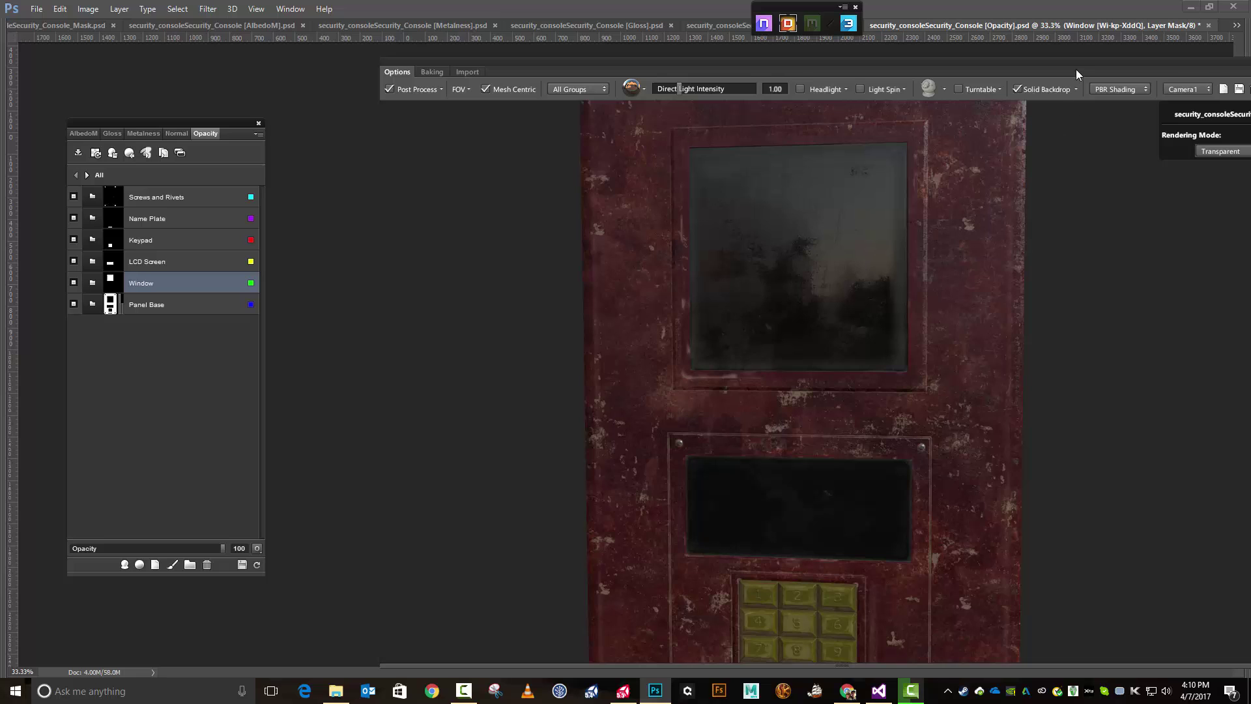
{"action": "left_click_drag", "start_coordinate": [1077, 69], "coordinate": [791, 65]}
{"action": "left_click", "coordinate": [688, 146]}
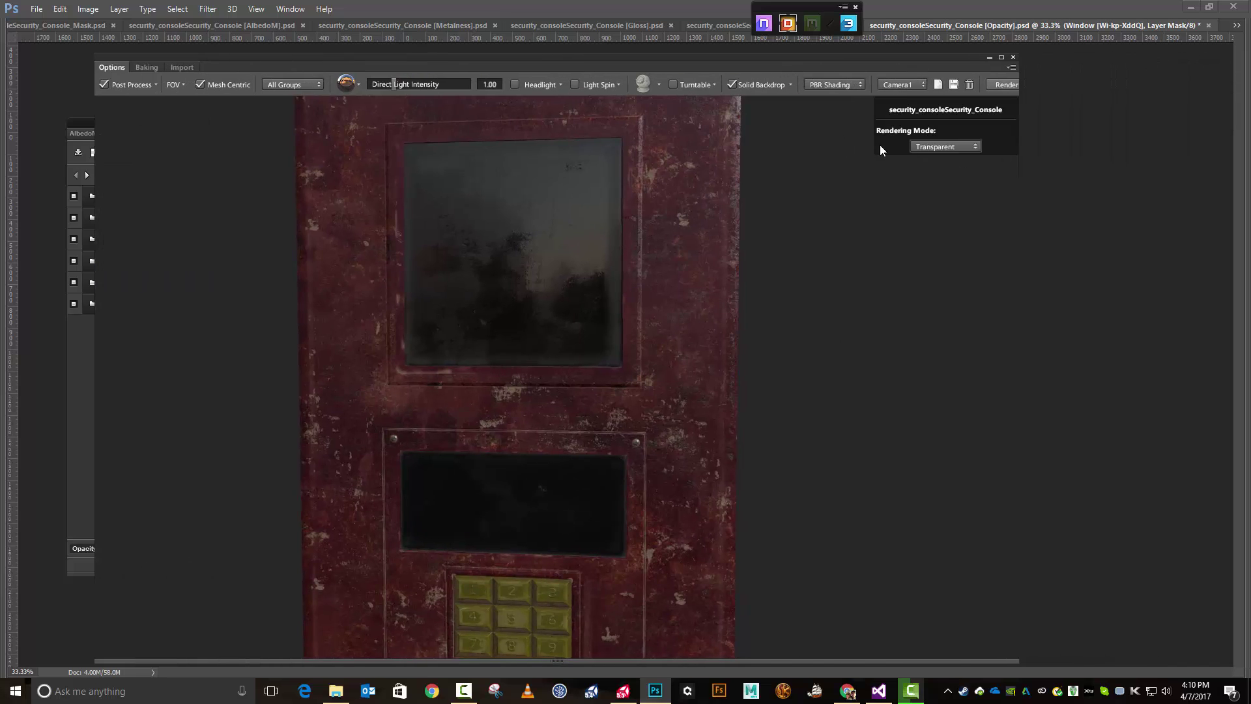
{"action": "left_click", "coordinate": [940, 142]}
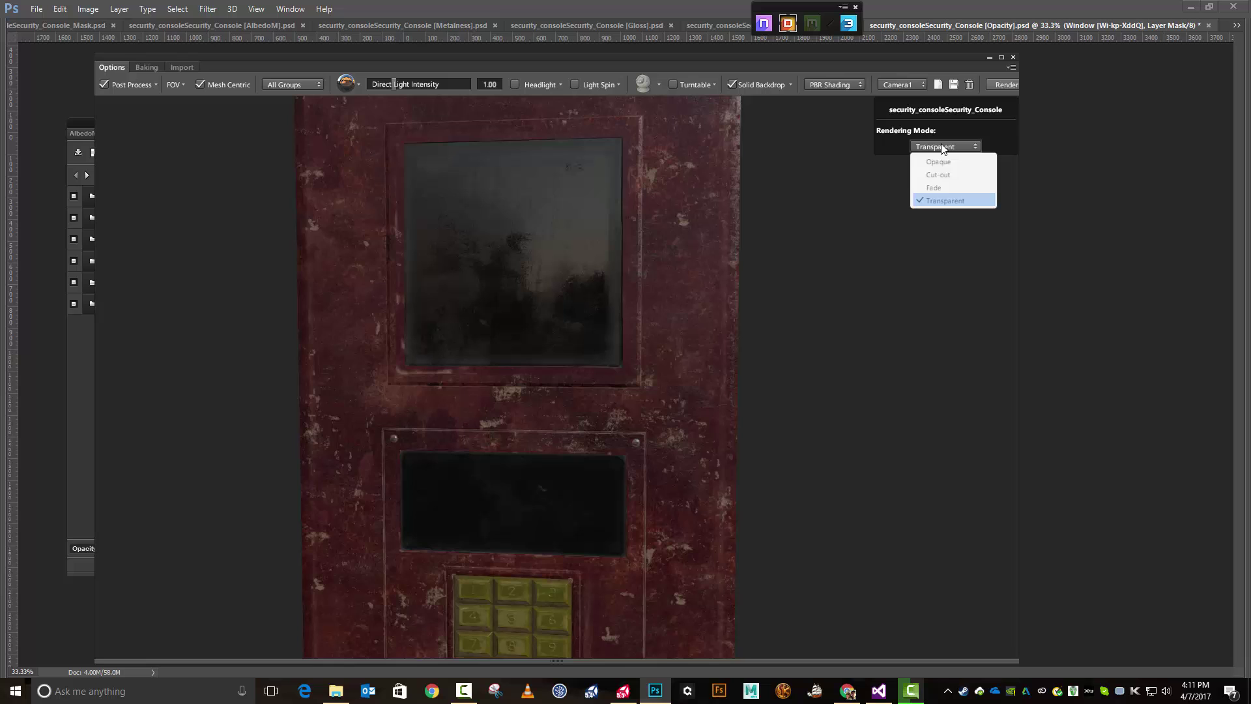
{"action": "left_click", "coordinate": [672, 65]}
{"action": "left_click_drag", "start_coordinate": [672, 66], "coordinate": [1248, 73]}
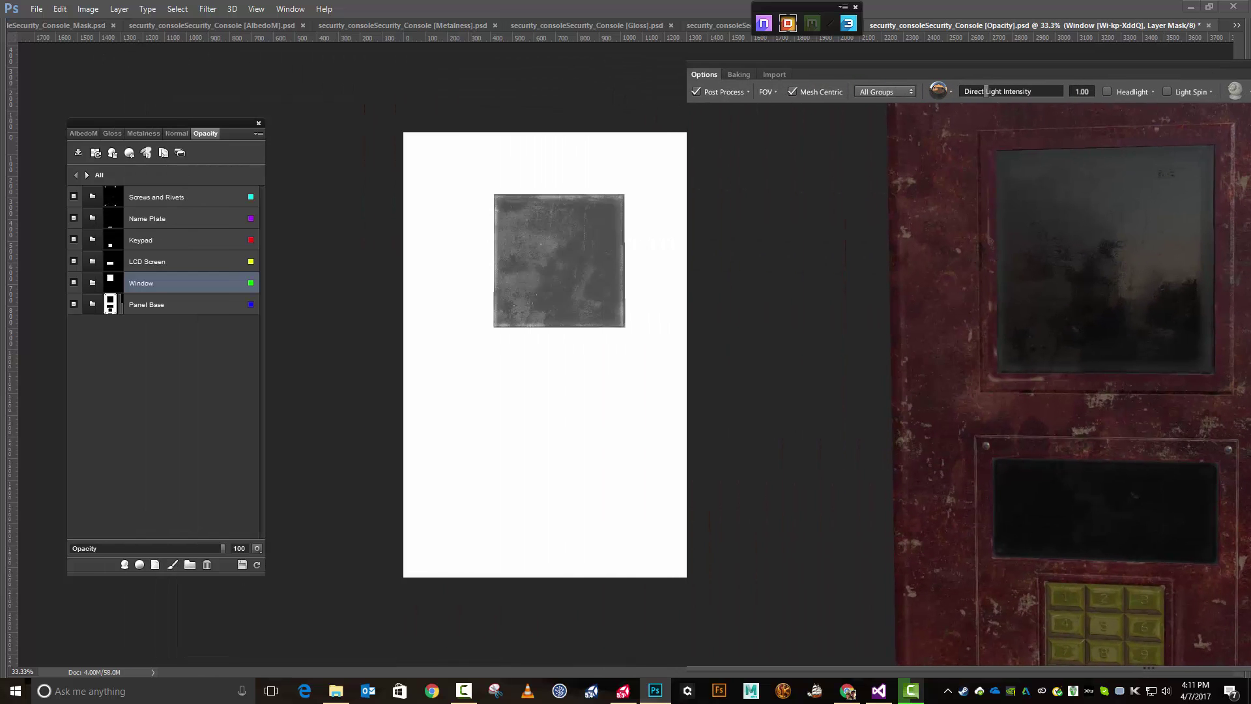
Step: Darken the Window group's Glass layer to 222222 in the opacity map, refresh the 3D preview and inspect the glass
{"action": "left_click", "coordinate": [86, 175]}
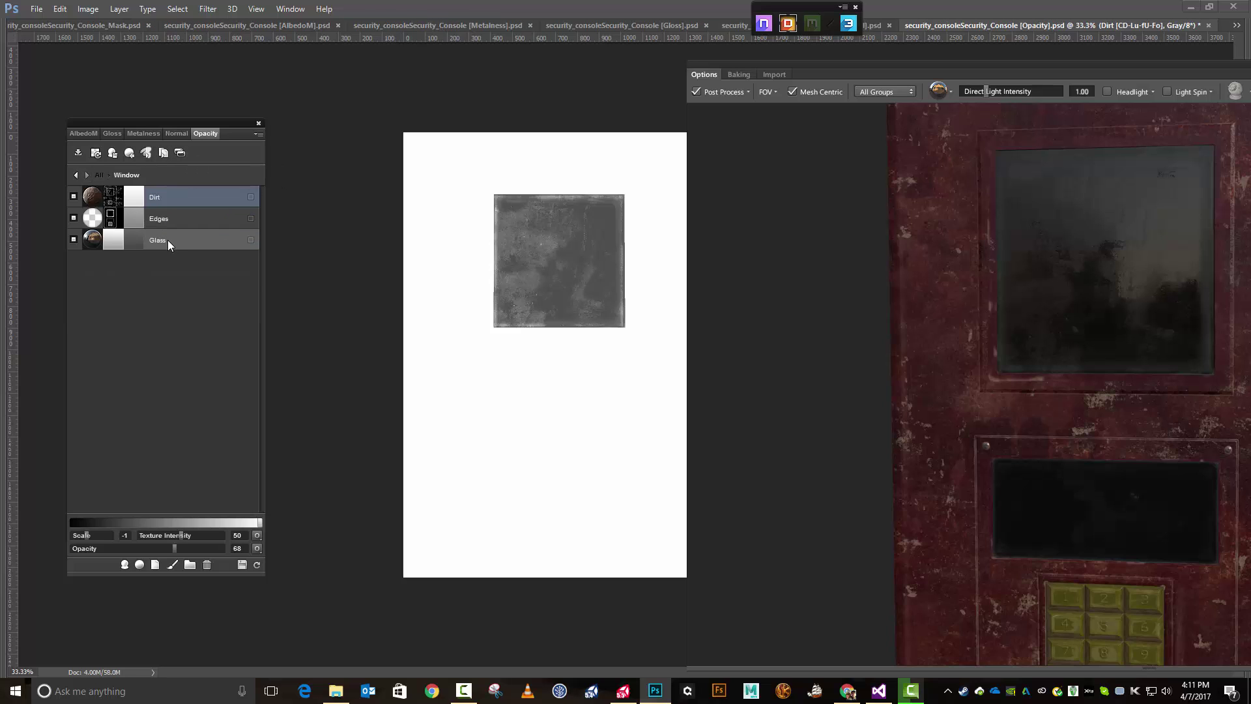
{"action": "left_click", "coordinate": [167, 240]}
{"action": "double_click", "coordinate": [134, 240]}
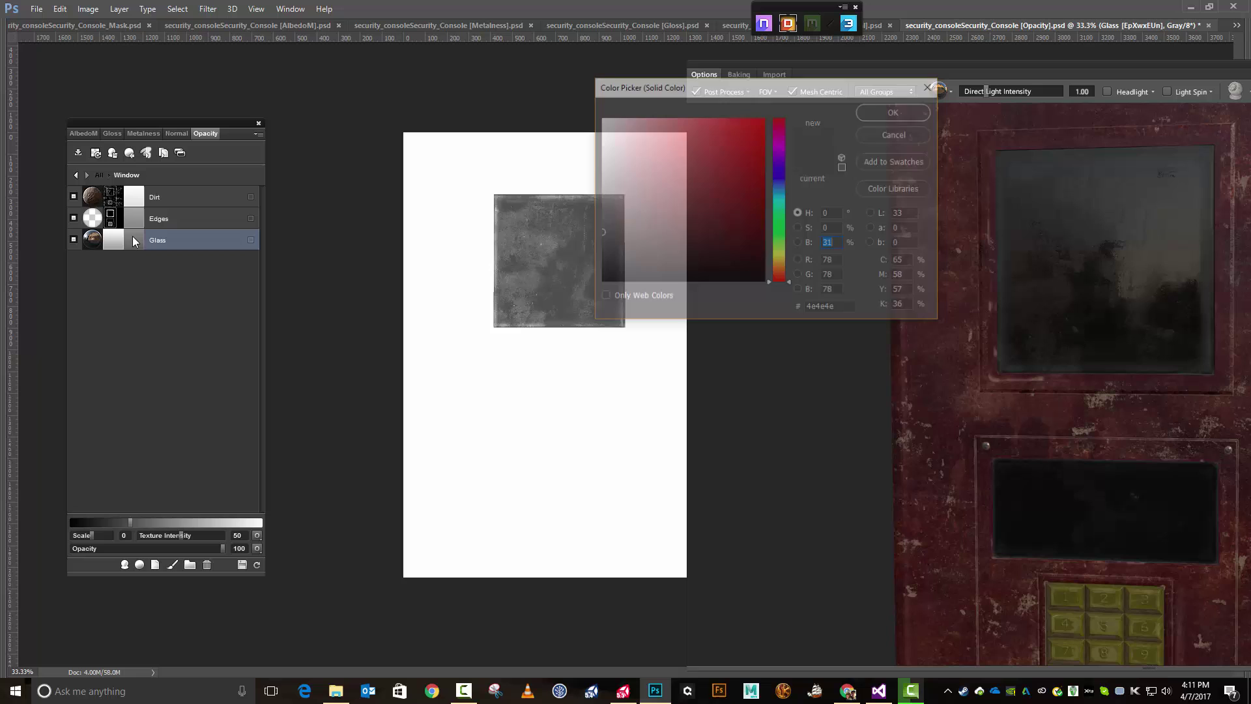
{"action": "left_click_drag", "start_coordinate": [601, 232], "coordinate": [596, 261]}
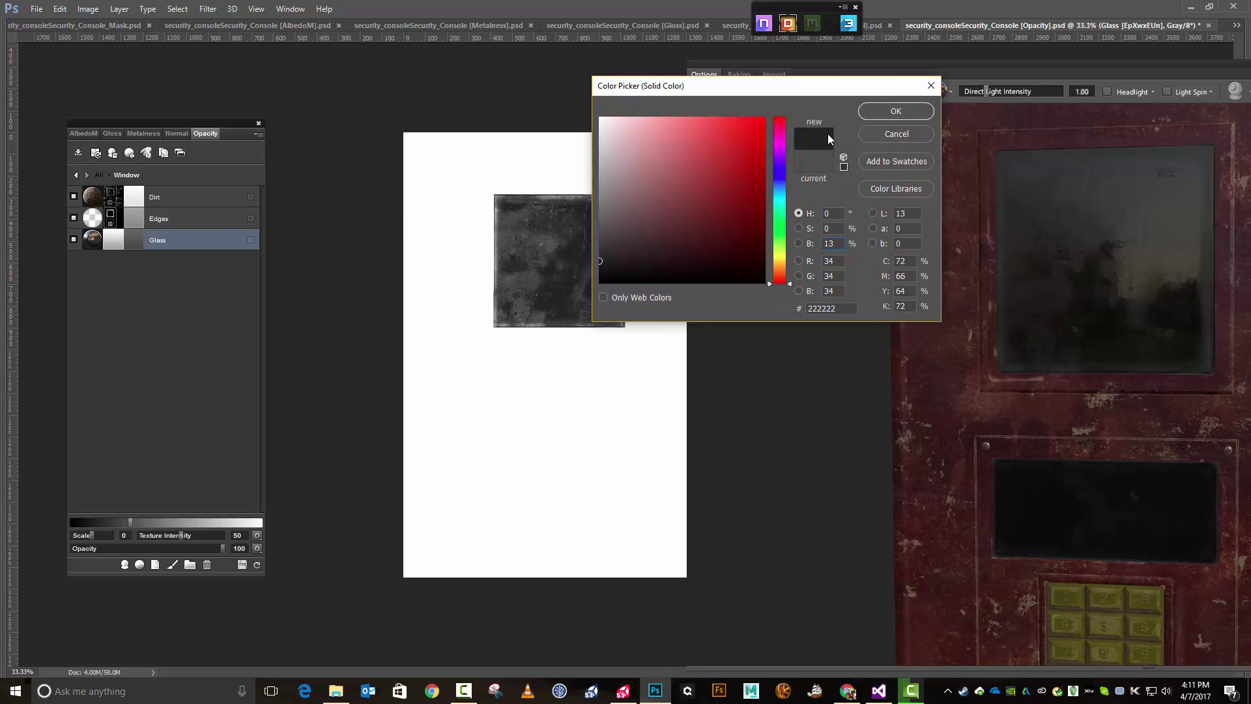
{"action": "left_click", "coordinate": [887, 104]}
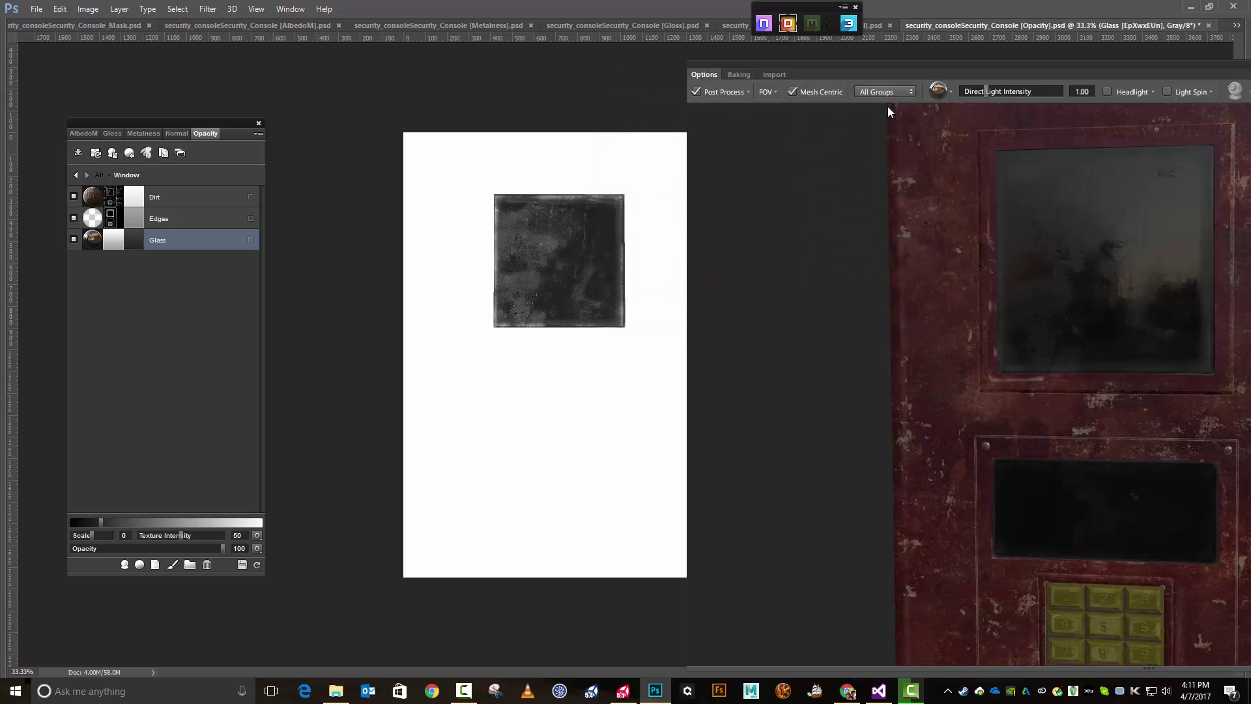
{"action": "left_click", "coordinate": [257, 565]}
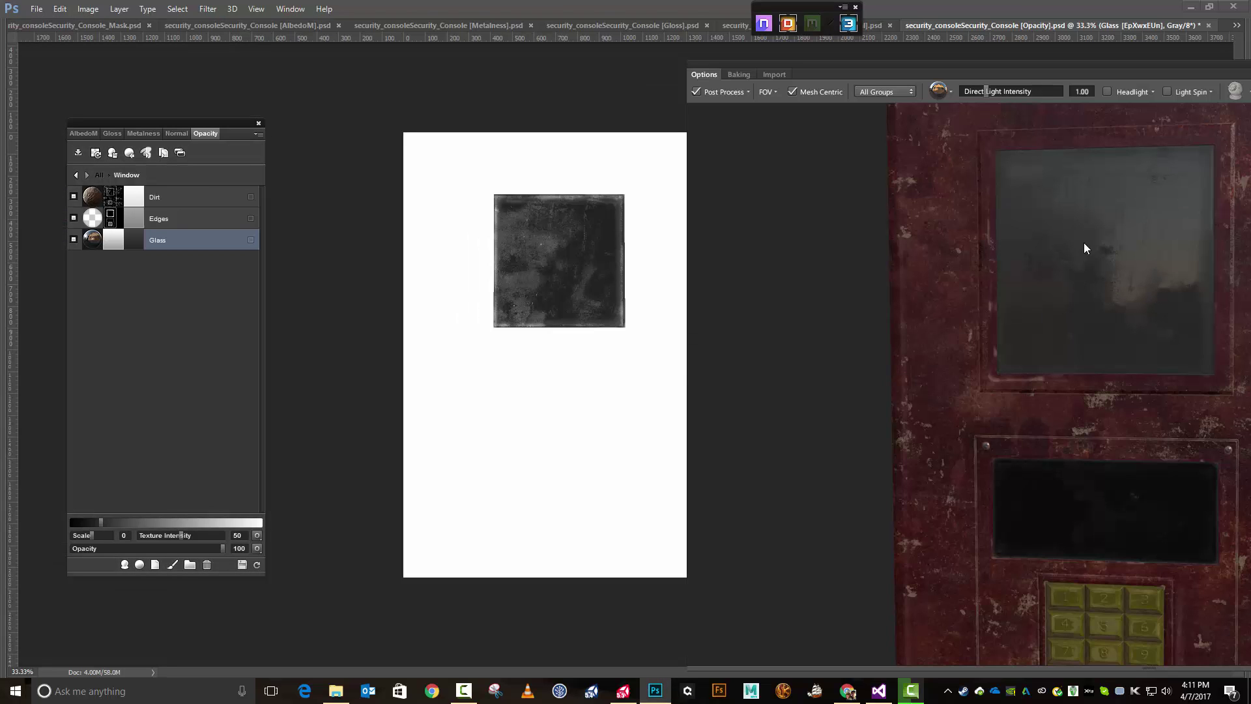
{"action": "mouse_move", "coordinate": [1117, 278]}
{"action": "left_mouse_down"}
{"action": "mouse_move", "coordinate": [1087, 298]}
{"action": "mouse_move", "coordinate": [1036, 280]}
{"action": "mouse_move", "coordinate": [1042, 302]}
{"action": "mouse_move", "coordinate": [1081, 326]}
{"action": "mouse_move", "coordinate": [1142, 290]}
{"action": "mouse_move", "coordinate": [1137, 261]}
{"action": "mouse_move", "coordinate": [1119, 252]}
{"action": "mouse_move", "coordinate": [1128, 287]}
{"action": "mouse_move", "coordinate": [1092, 294]}
{"action": "mouse_move", "coordinate": [1105, 286]}
{"action": "left_mouse_up"}
{"action": "left_click_drag", "start_coordinate": [1157, 228], "coordinate": [1127, 306]}
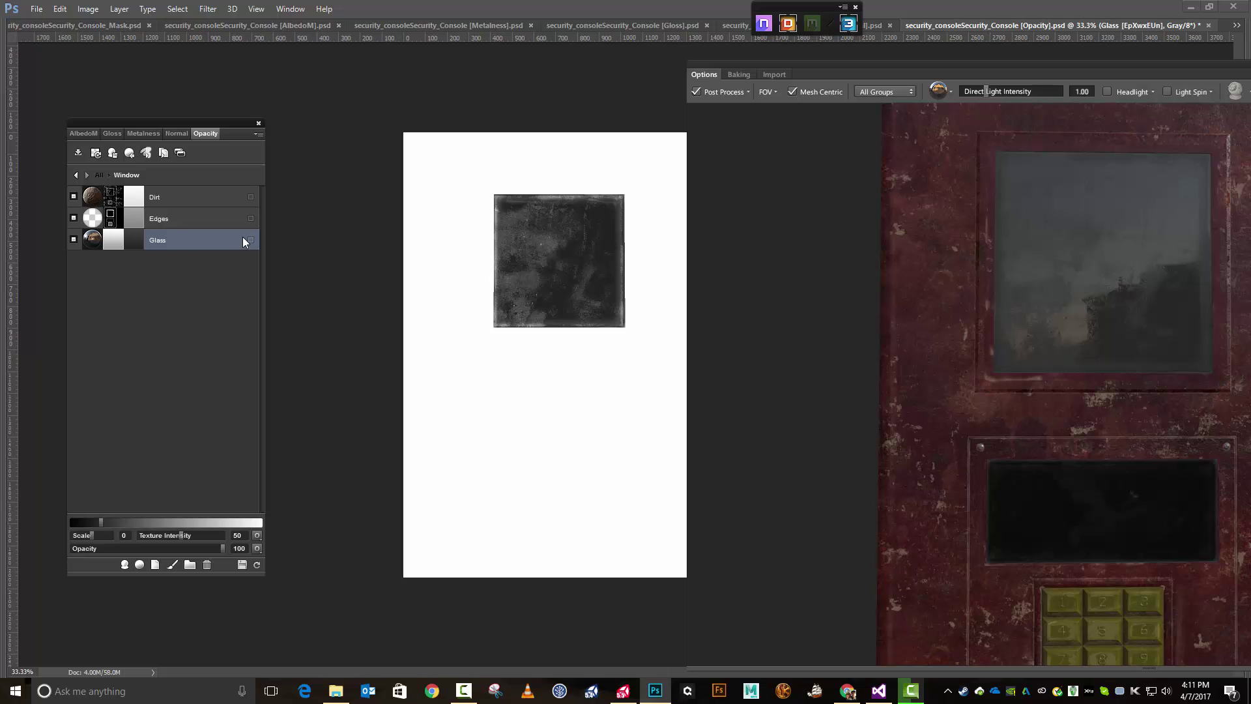
Step: Set the Window Glass layer's color brightness to 10% and refresh the 3D preview to inspect the glass
{"action": "left_click", "coordinate": [136, 240]}
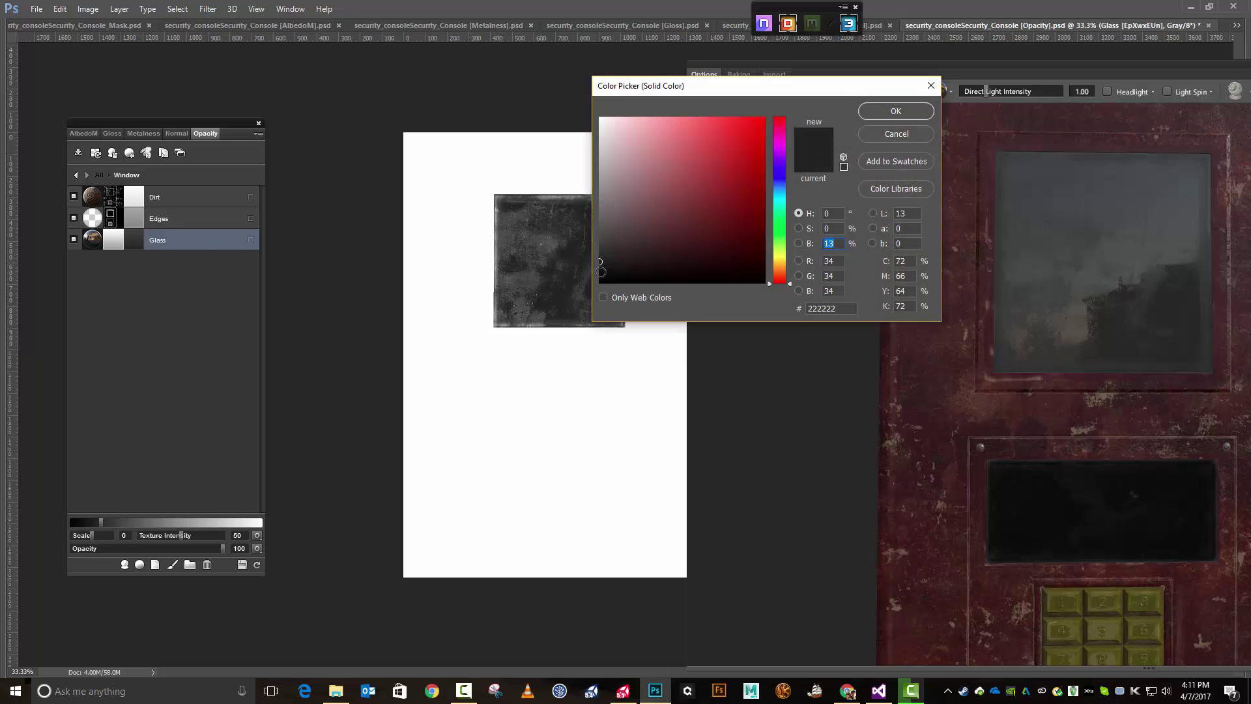
{"action": "type", "text": "10"}
{"action": "left_click", "coordinate": [894, 112]}
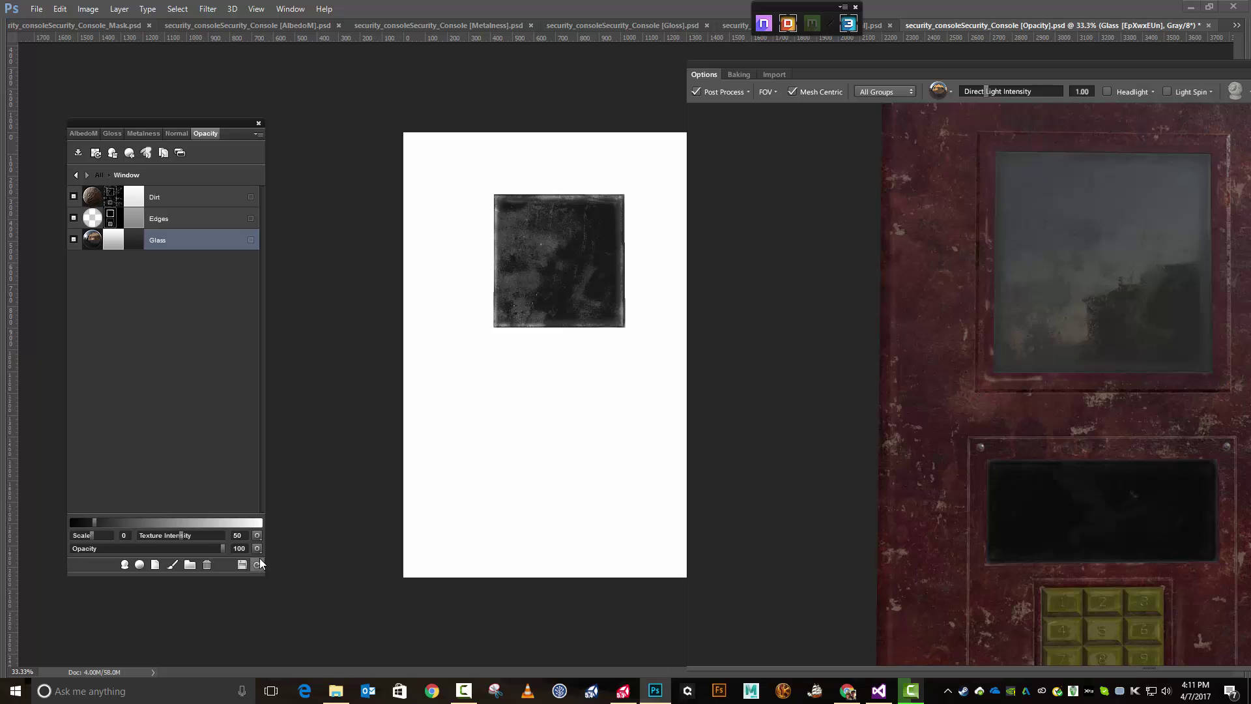
{"action": "left_click", "coordinate": [258, 564]}
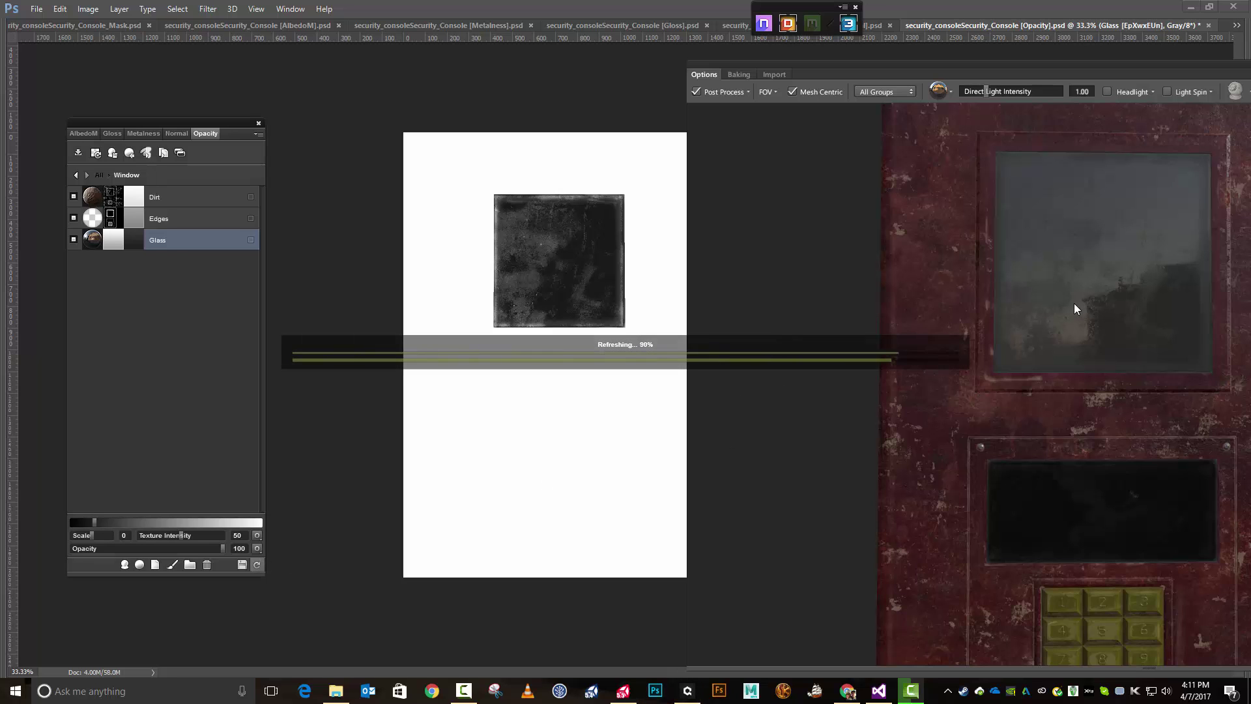
{"action": "mouse_move", "coordinate": [1116, 303]}
{"action": "left_mouse_down"}
{"action": "mouse_move", "coordinate": [1075, 326]}
{"action": "mouse_move", "coordinate": [1078, 377]}
{"action": "mouse_move", "coordinate": [1138, 323]}
{"action": "mouse_move", "coordinate": [1144, 292]}
{"action": "mouse_move", "coordinate": [1115, 291]}
{"action": "left_mouse_up"}
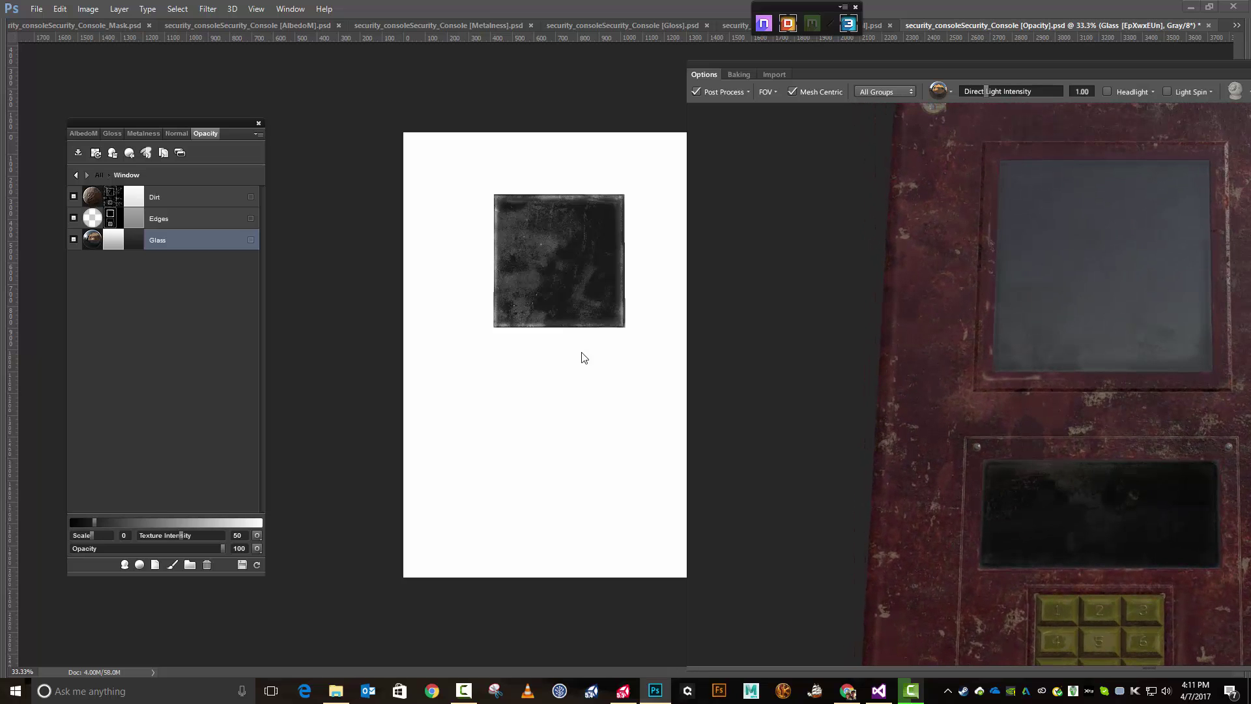
Step: Save the project, return to the group list, and add a new Emissive map
{"action": "left_click", "coordinate": [258, 134]}
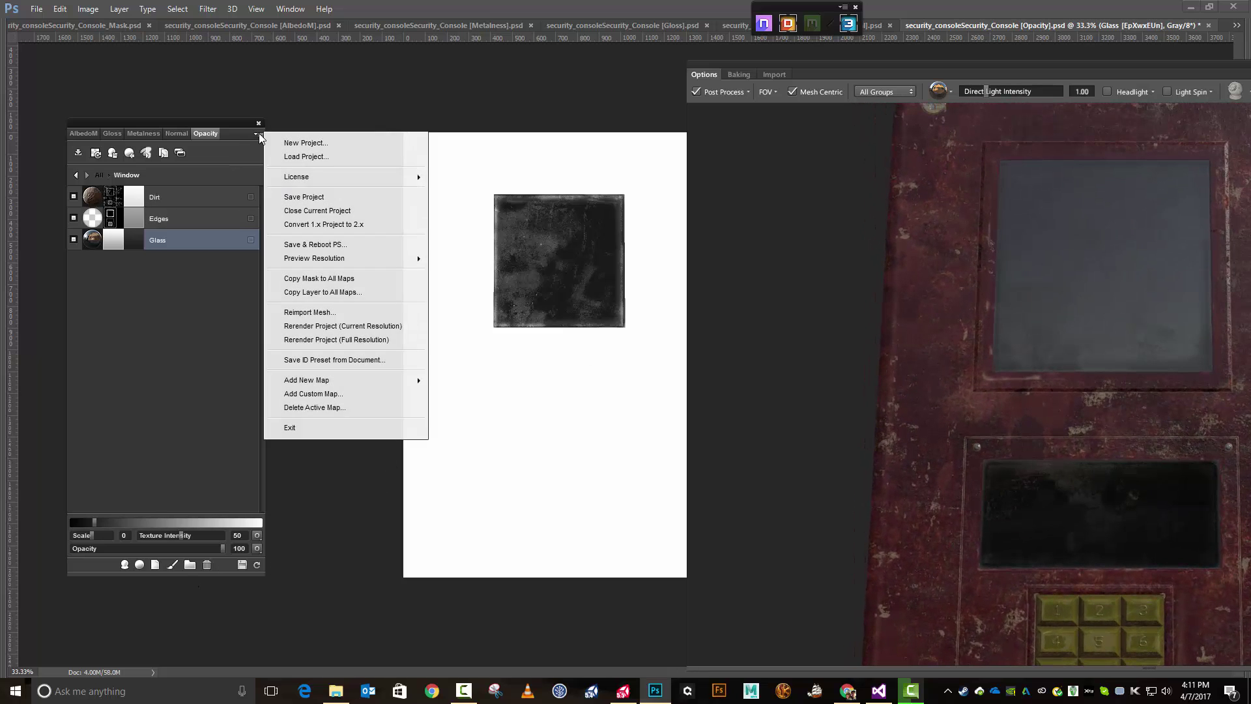
{"action": "left_click", "coordinate": [351, 197]}
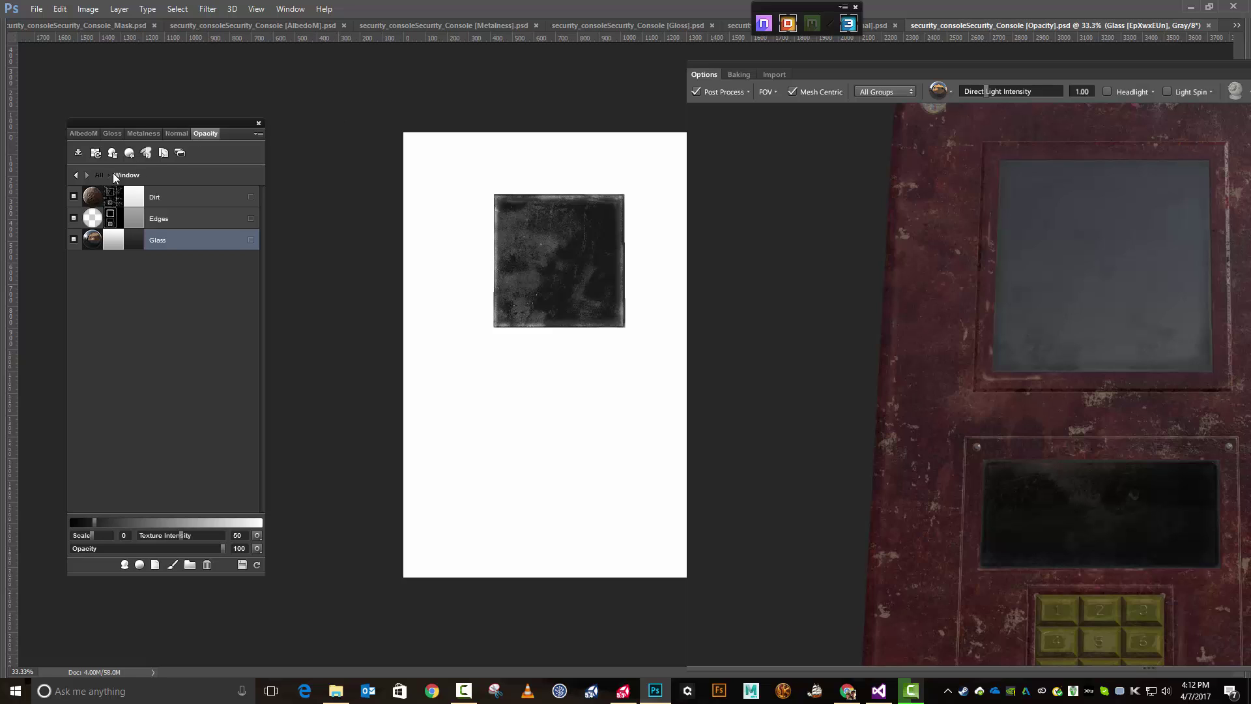
{"action": "left_click", "coordinate": [76, 175]}
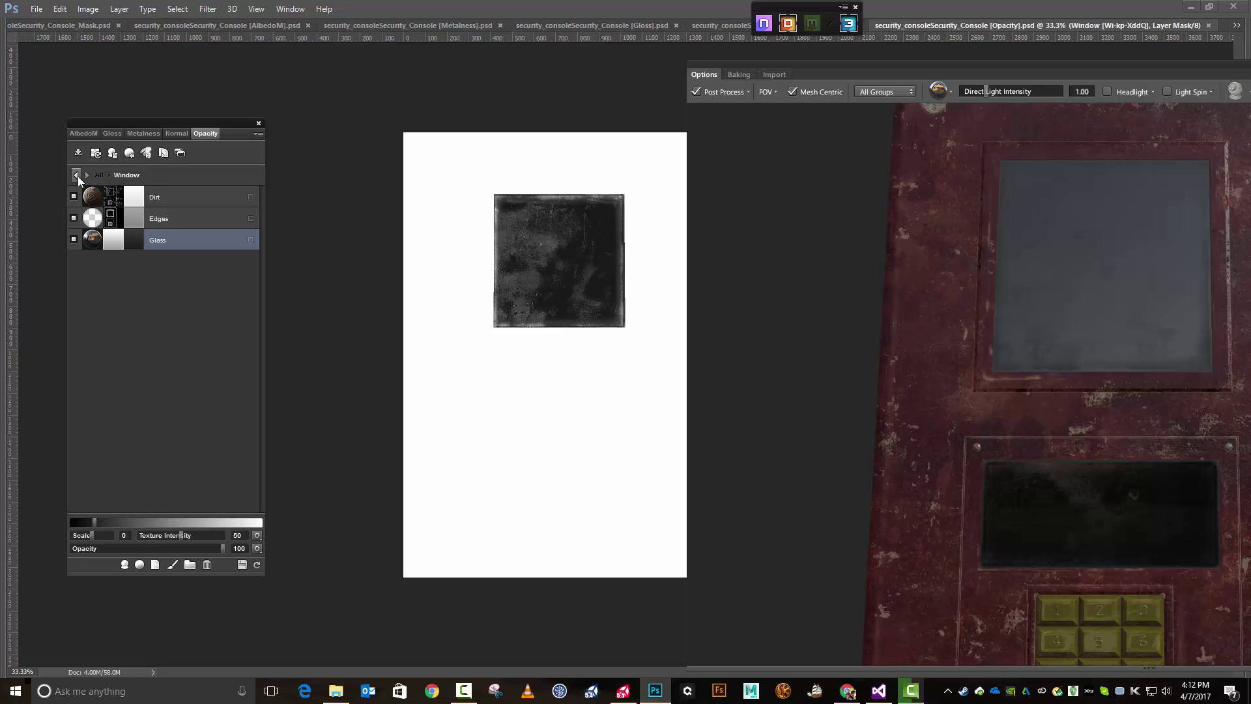
{"action": "left_click", "coordinate": [258, 136]}
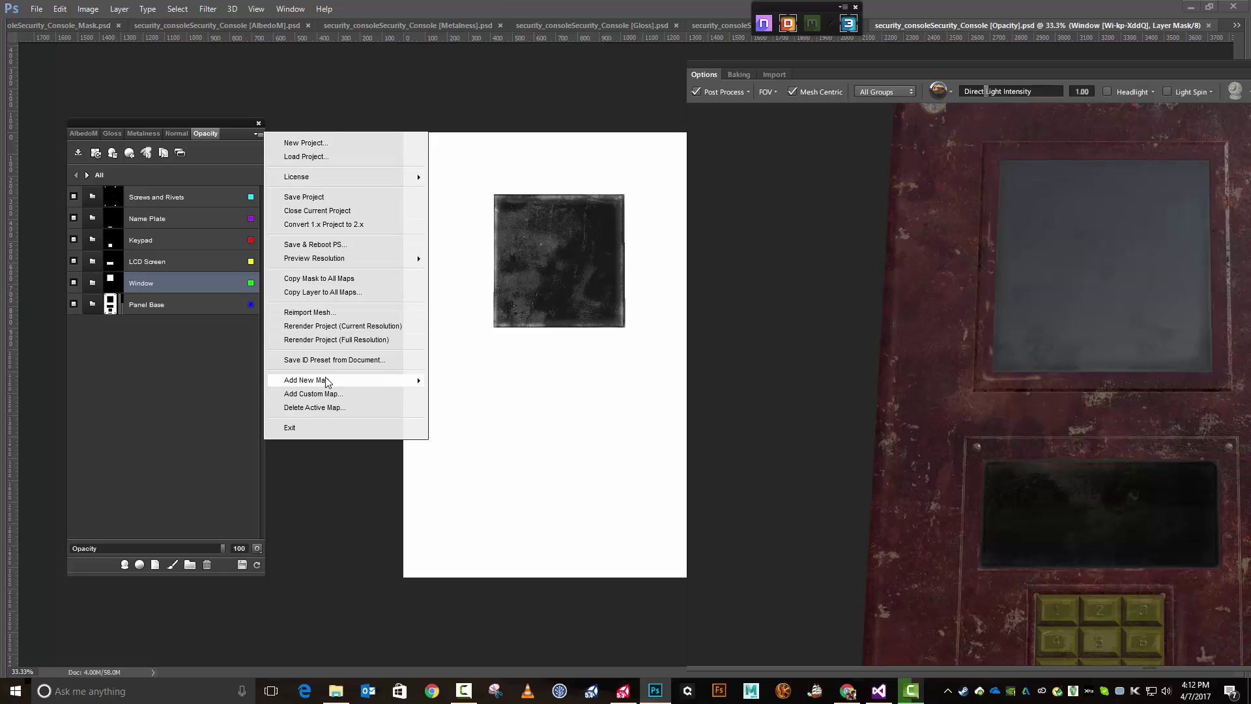
{"action": "mouse_move", "coordinate": [326, 378]}
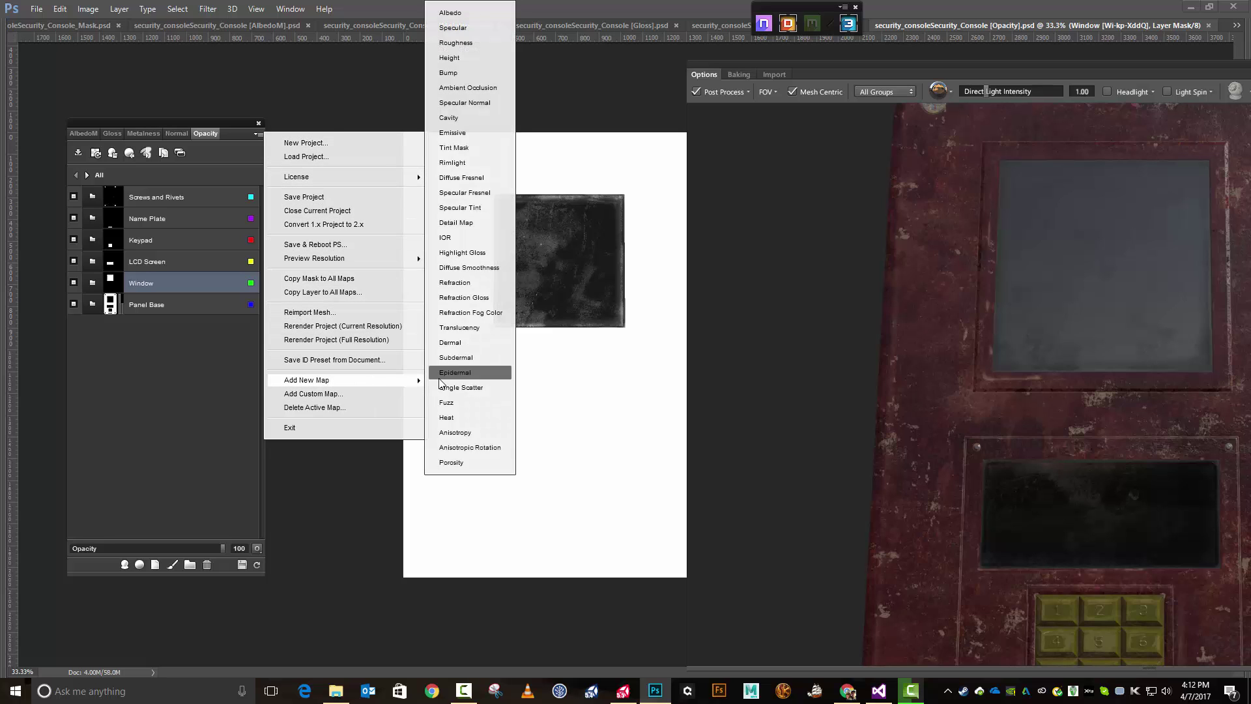
{"action": "left_click", "coordinate": [487, 133]}
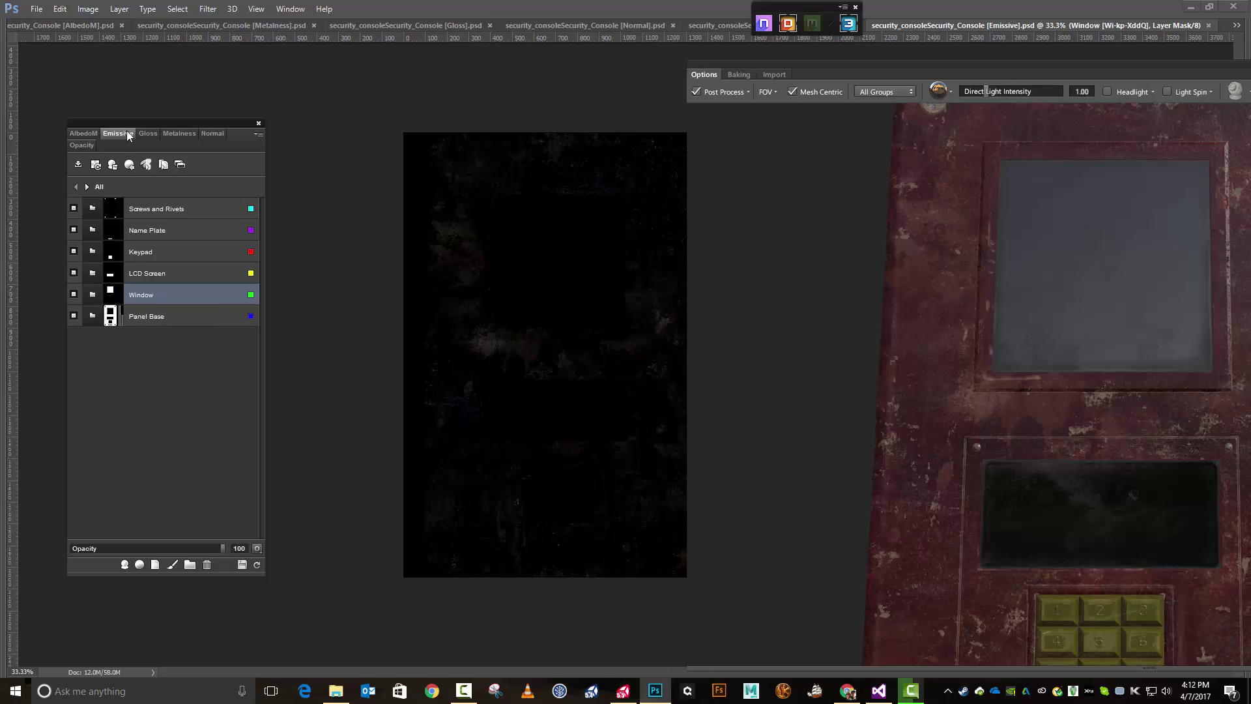
Step: Open the Panel Base group in the Emissive map and check the emissive colors of its layers
{"action": "left_click", "coordinate": [155, 317]}
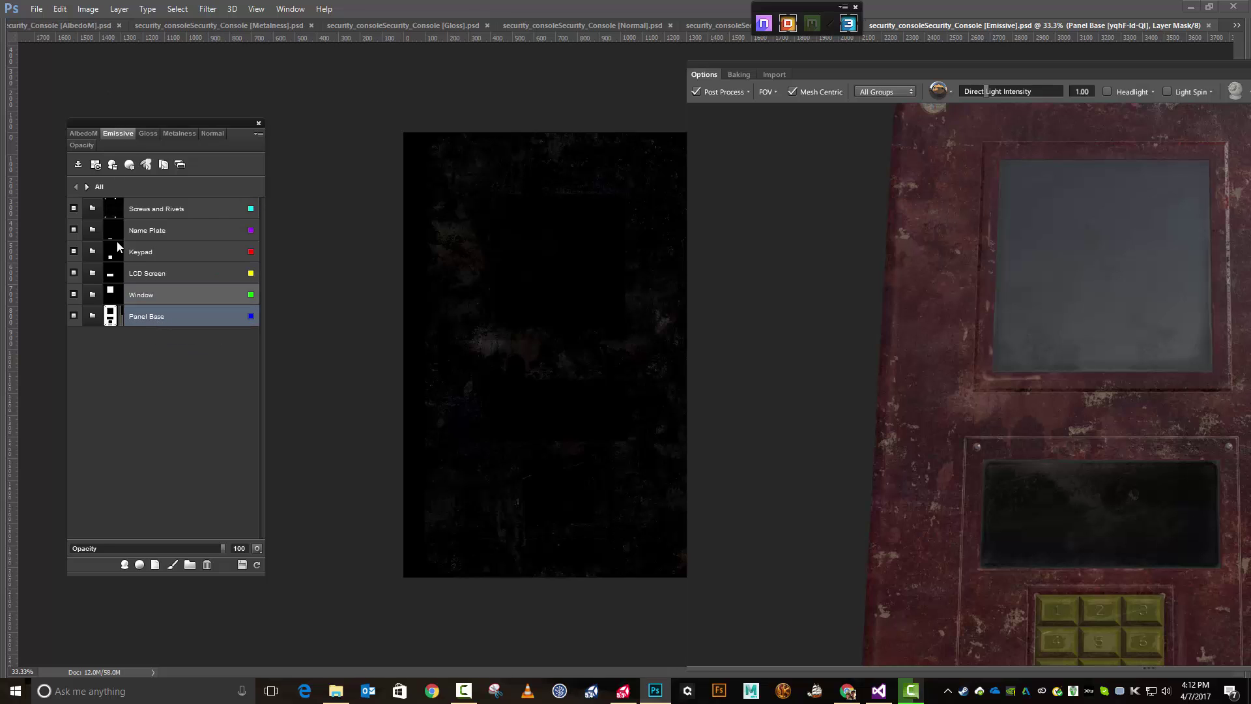
{"action": "left_click", "coordinate": [88, 188]}
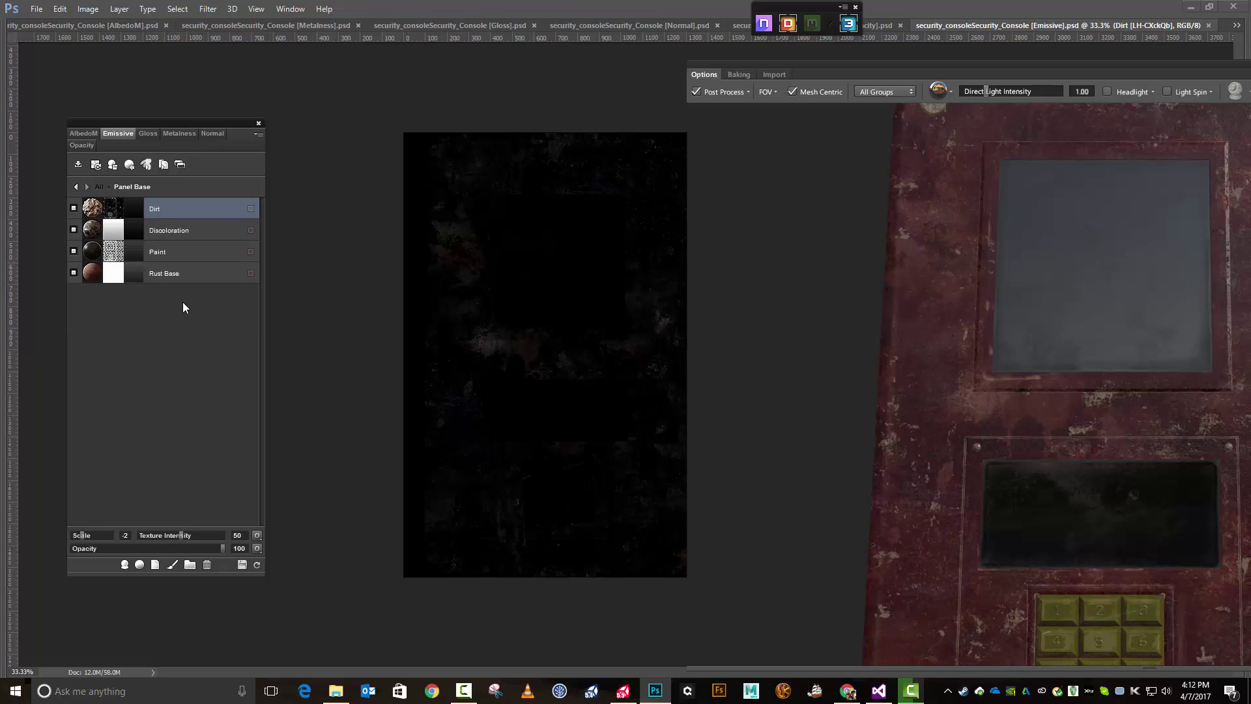
{"action": "left_click", "coordinate": [138, 206]}
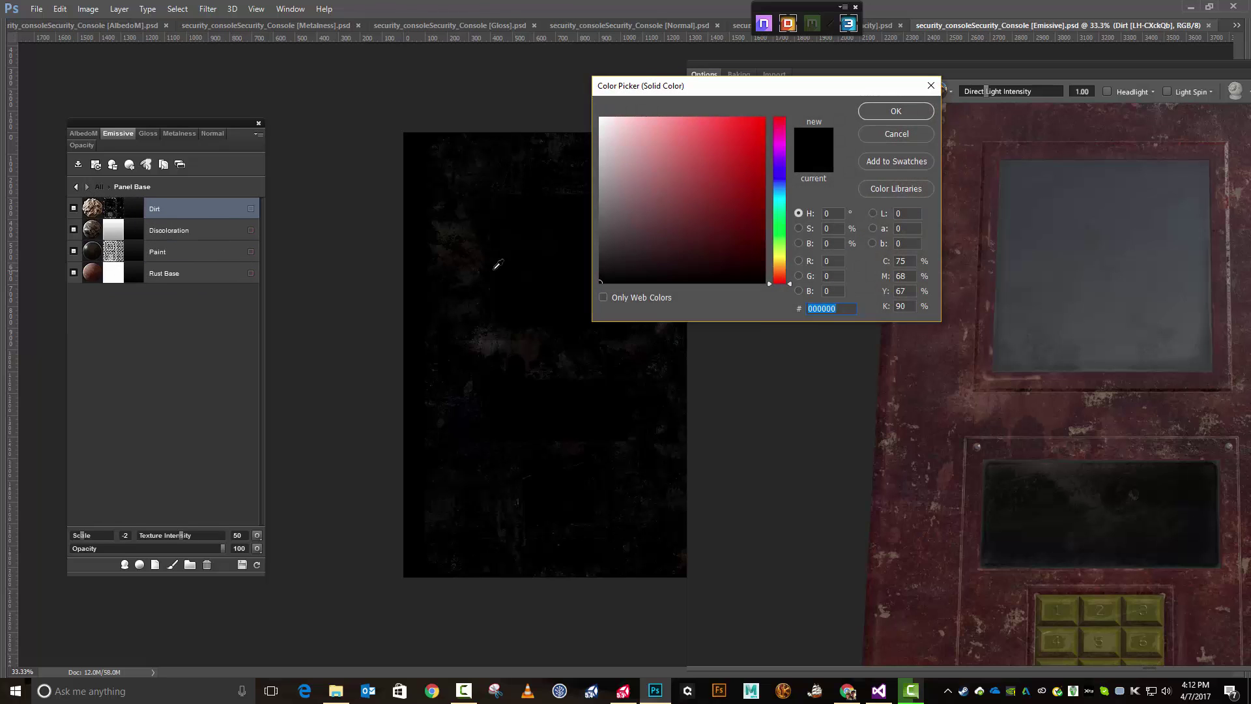
{"action": "left_click", "coordinate": [134, 230]}
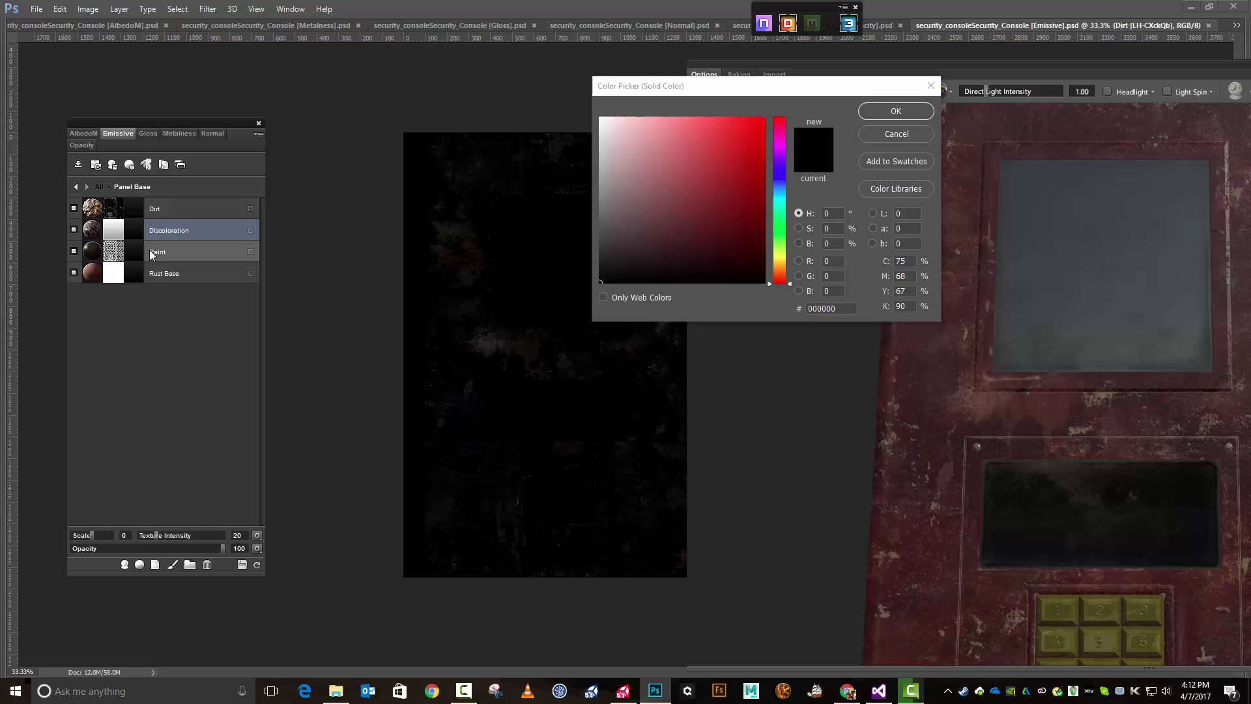
{"action": "left_click", "coordinate": [136, 251]}
{"action": "left_click", "coordinate": [136, 281]}
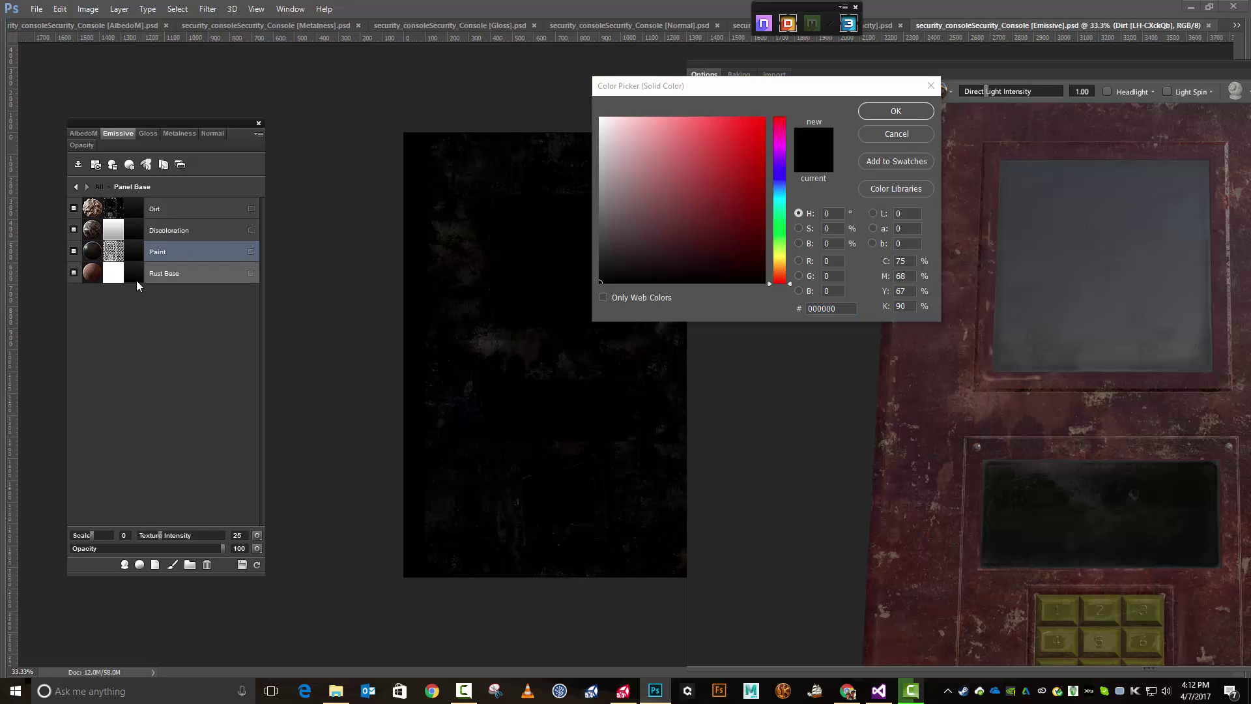
{"action": "left_click", "coordinate": [892, 118]}
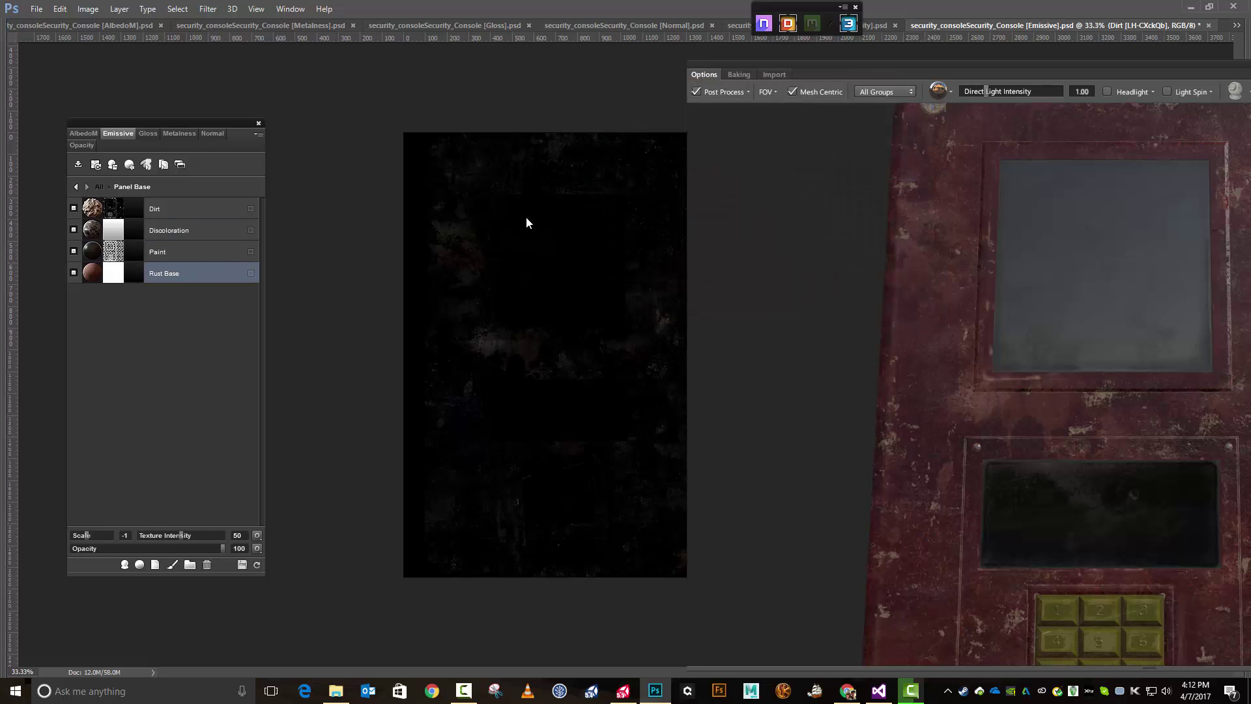
{"action": "left_click", "coordinate": [905, 115]}
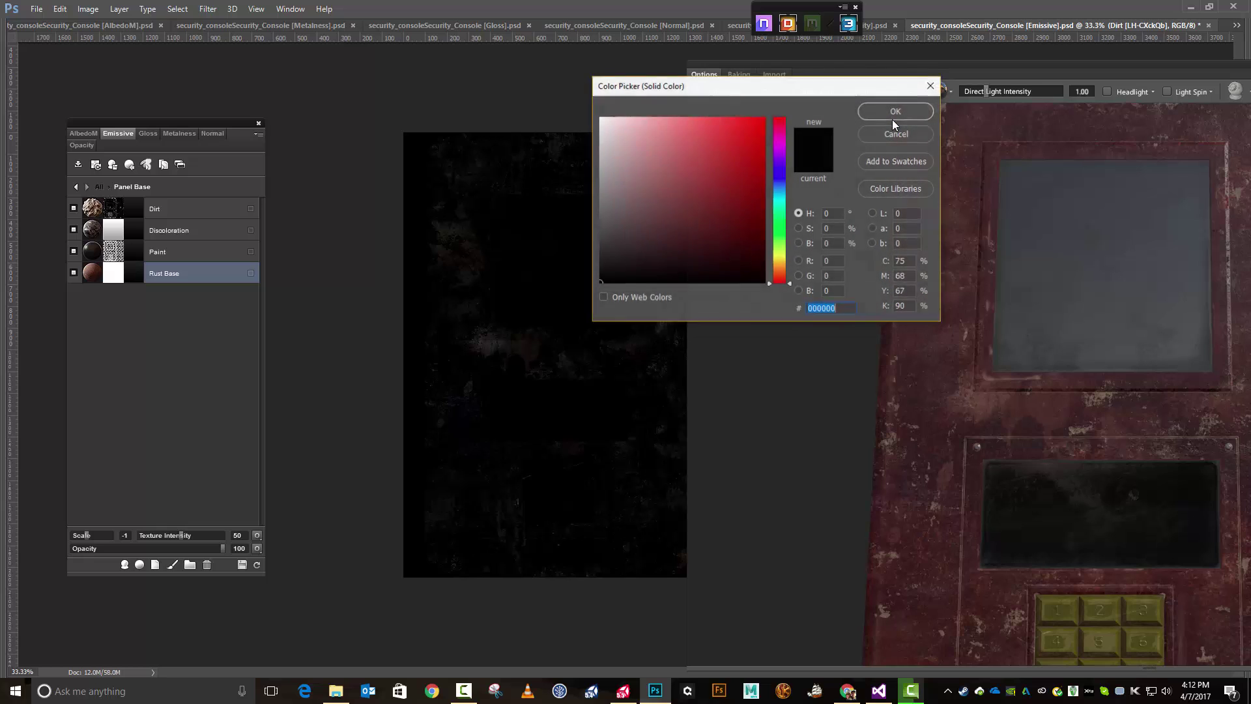
{"action": "left_click", "coordinate": [892, 114]}
{"action": "left_click", "coordinate": [893, 114]}
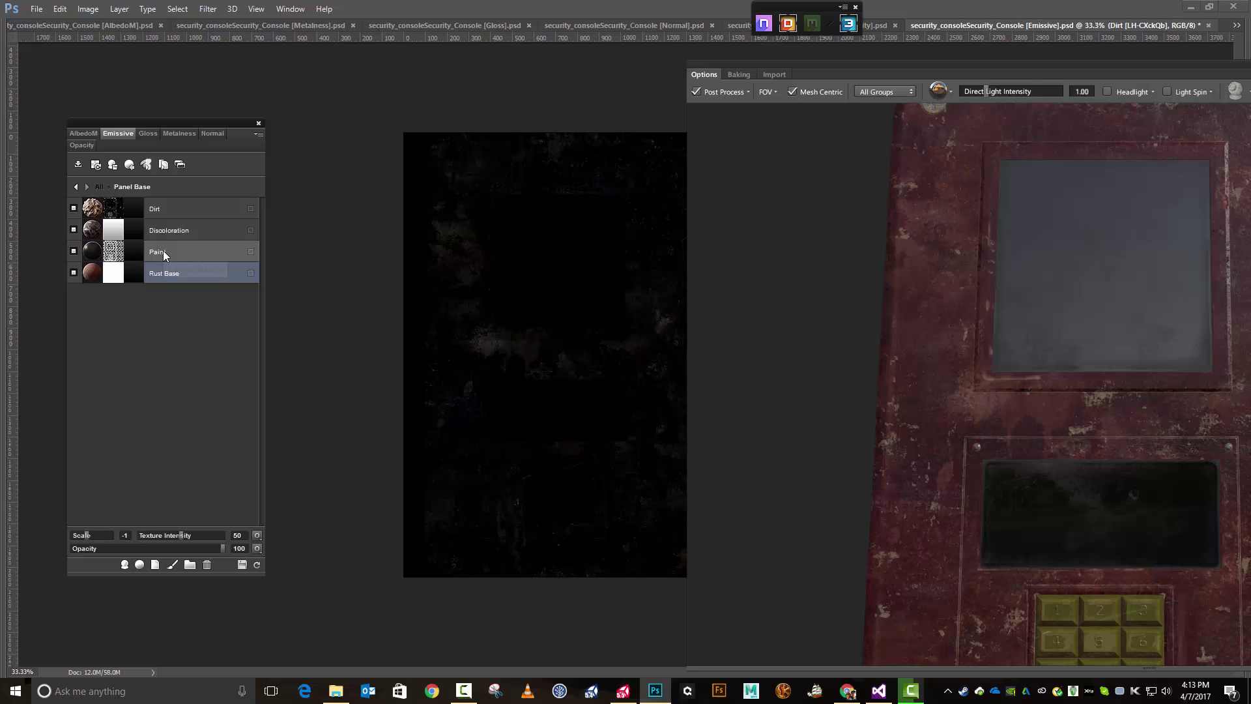
Step: Return to the group list and examine the emissive layers inside the Screws and Rivets group
{"action": "left_click", "coordinate": [72, 186]}
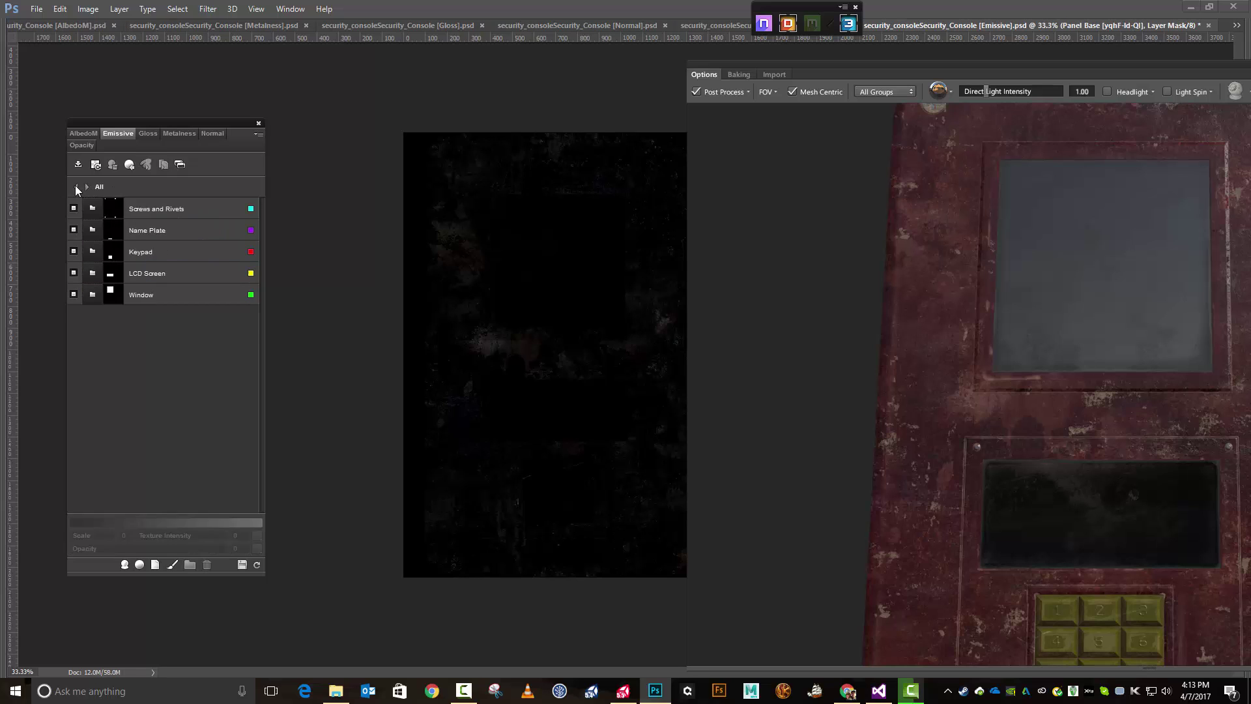
{"action": "left_click", "coordinate": [112, 209]}
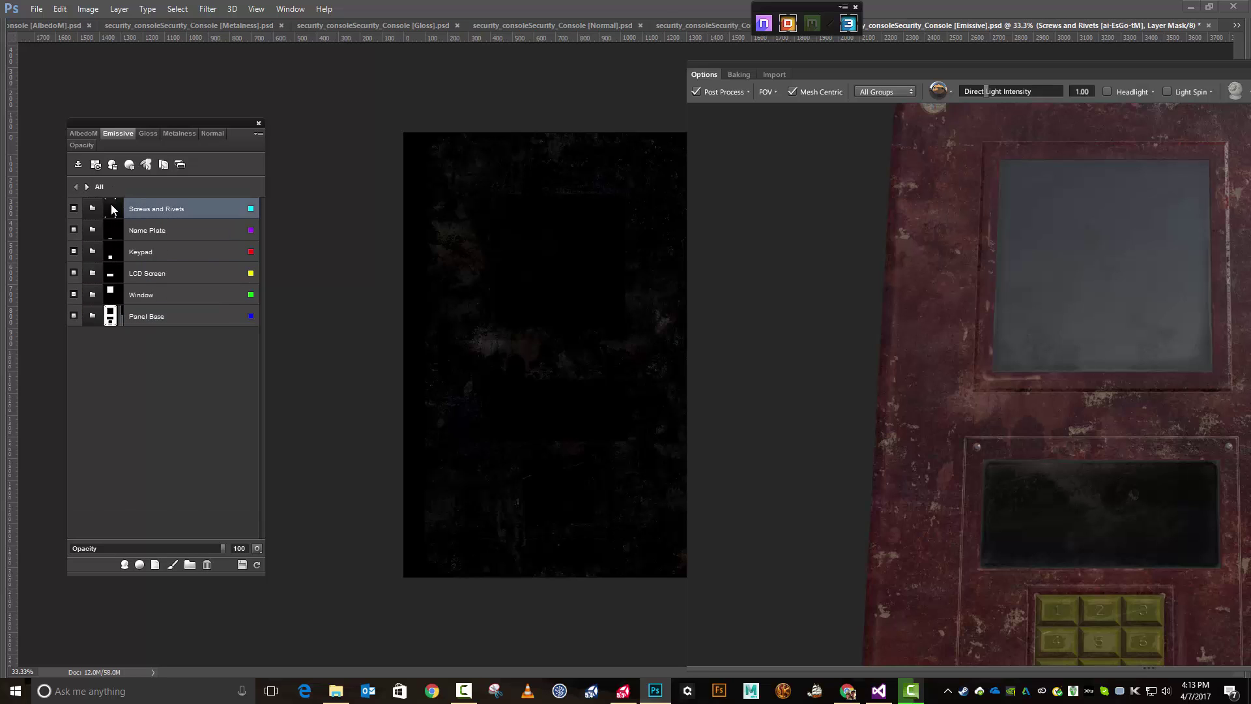
{"action": "left_click", "coordinate": [88, 186]}
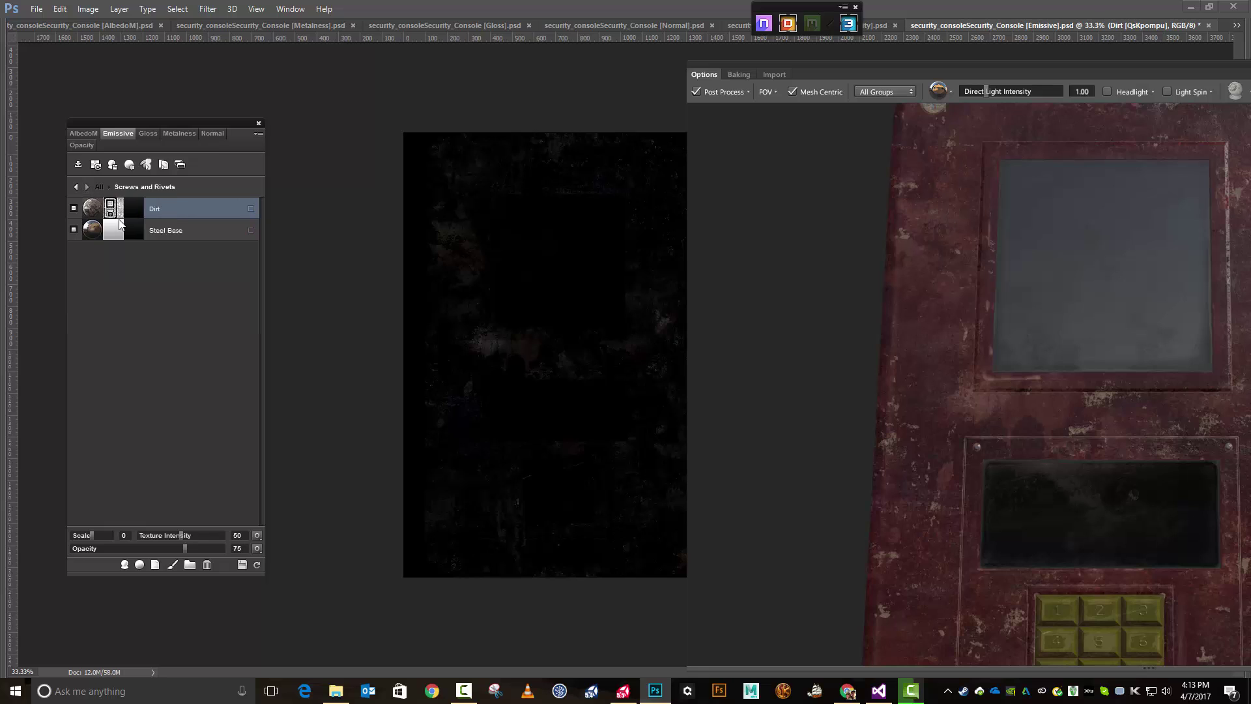
{"action": "left_click", "coordinate": [81, 190]}
Step: Open the Name Plate group and check the emissive color of its Old Brushed Aluminum layer
{"action": "left_click", "coordinate": [165, 231]}
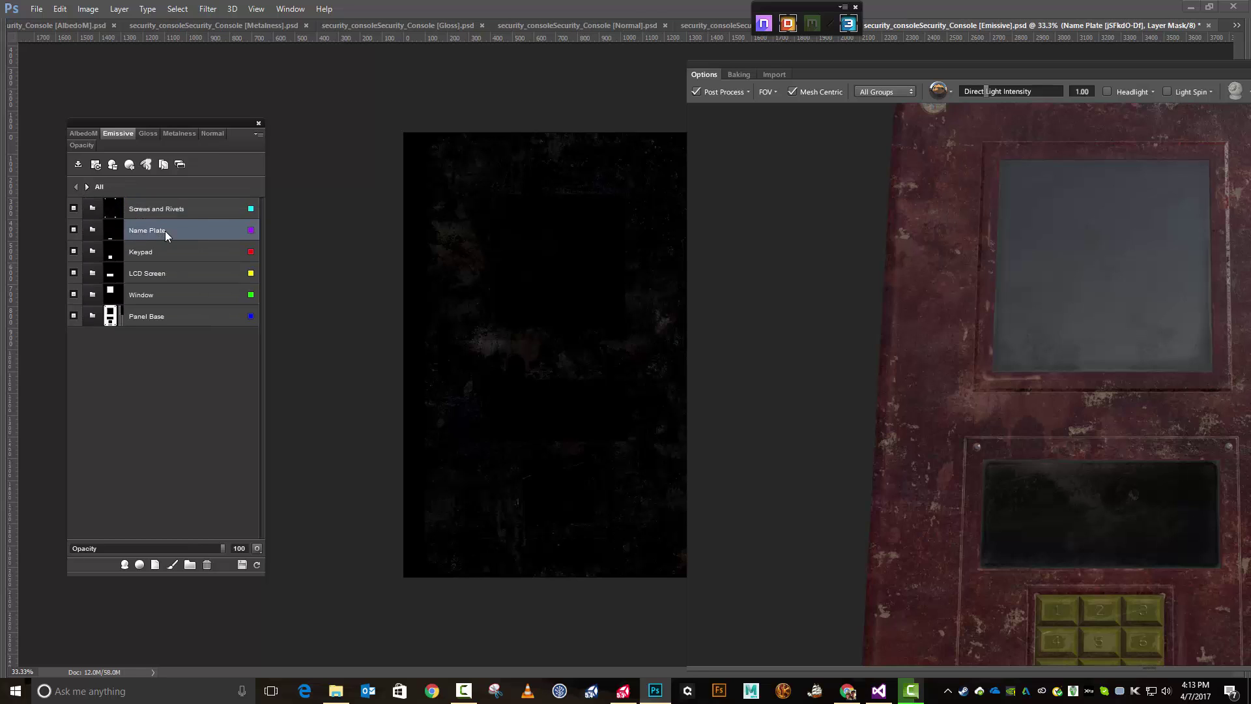
{"action": "left_click", "coordinate": [88, 186]}
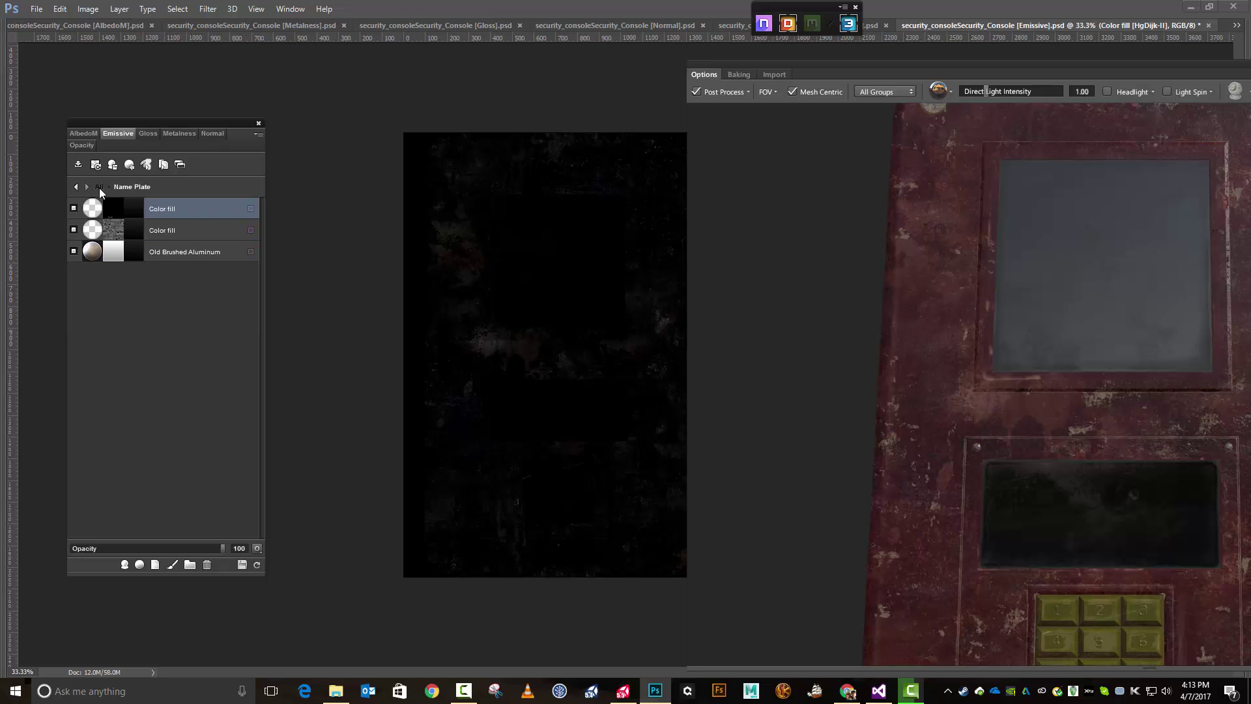
{"action": "double_click", "coordinate": [138, 253]}
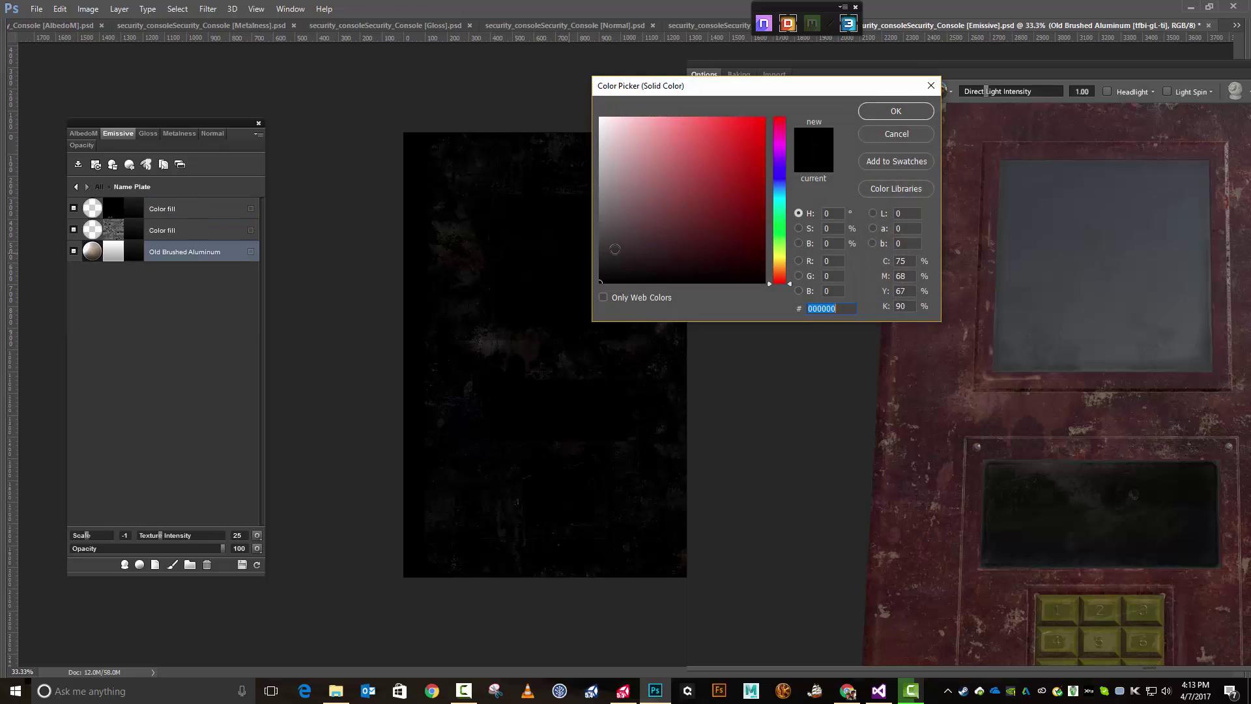
{"action": "left_click", "coordinate": [913, 115]}
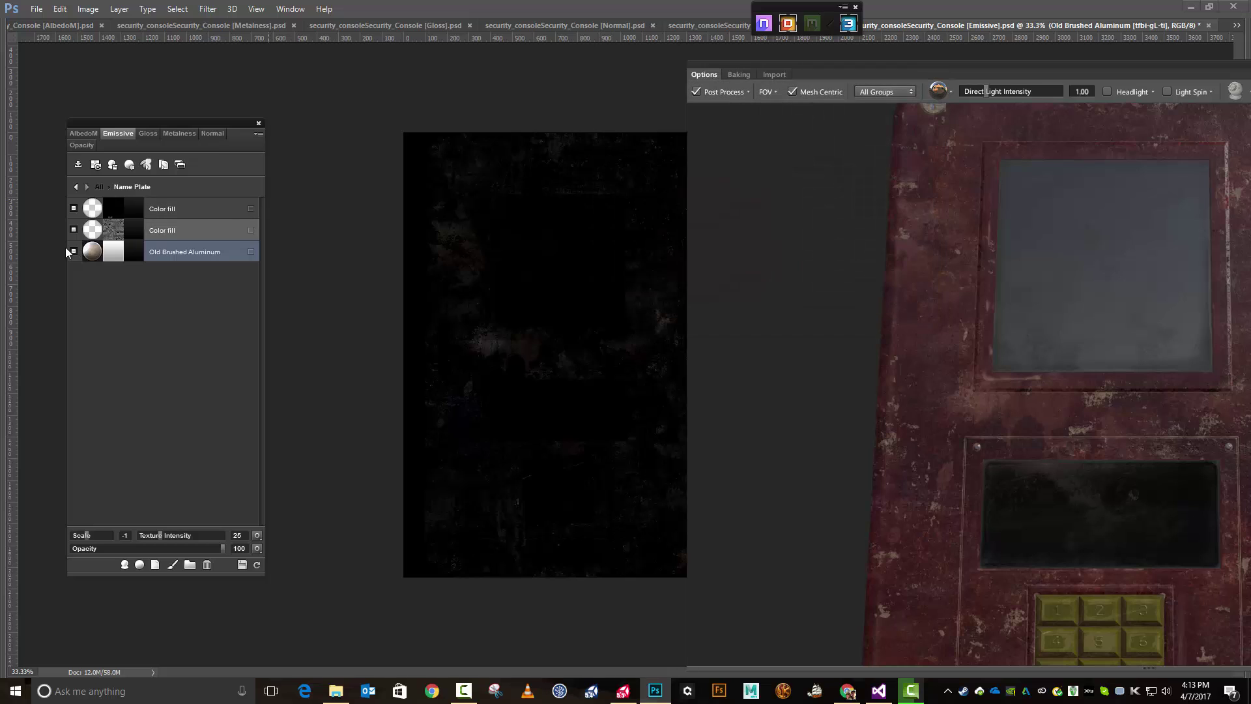
{"action": "left_click", "coordinate": [75, 187]}
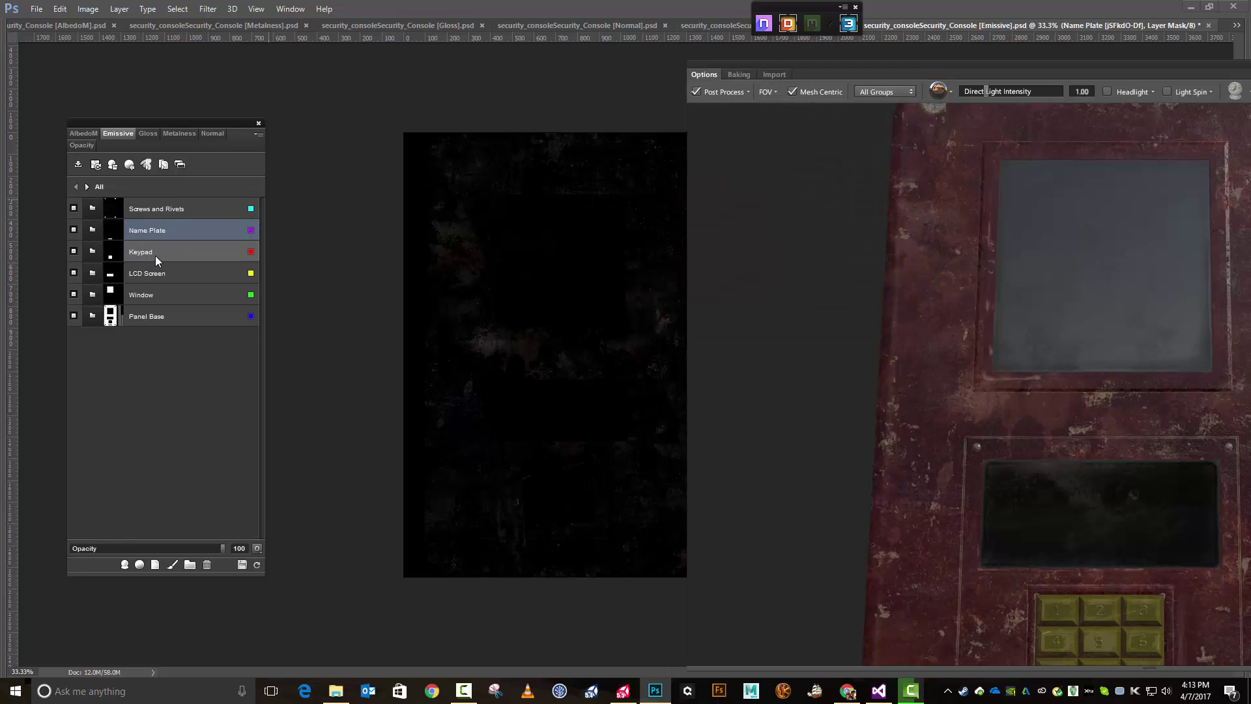
Step: Examine the emissive layers of the Keypad, LCD Screen and Window groups one by one, ending at the group list
{"action": "left_click", "coordinate": [155, 256]}
{"action": "left_click", "coordinate": [87, 188]}
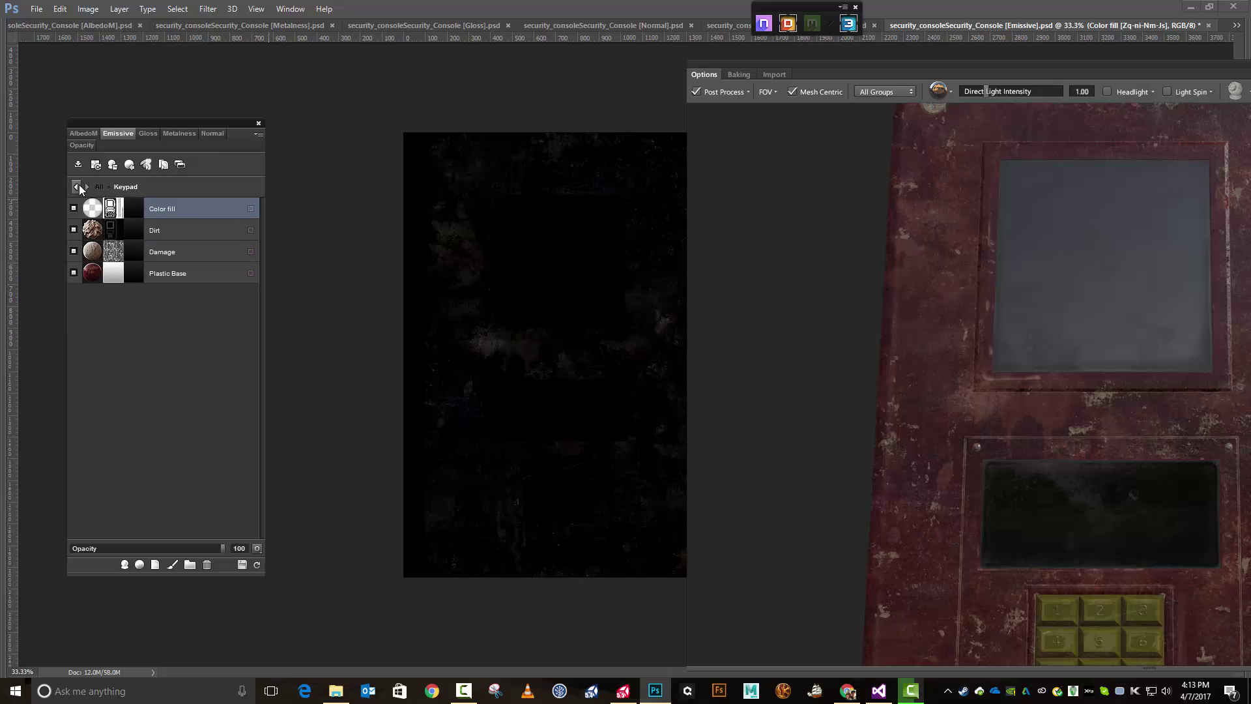
{"action": "left_click", "coordinate": [77, 186]}
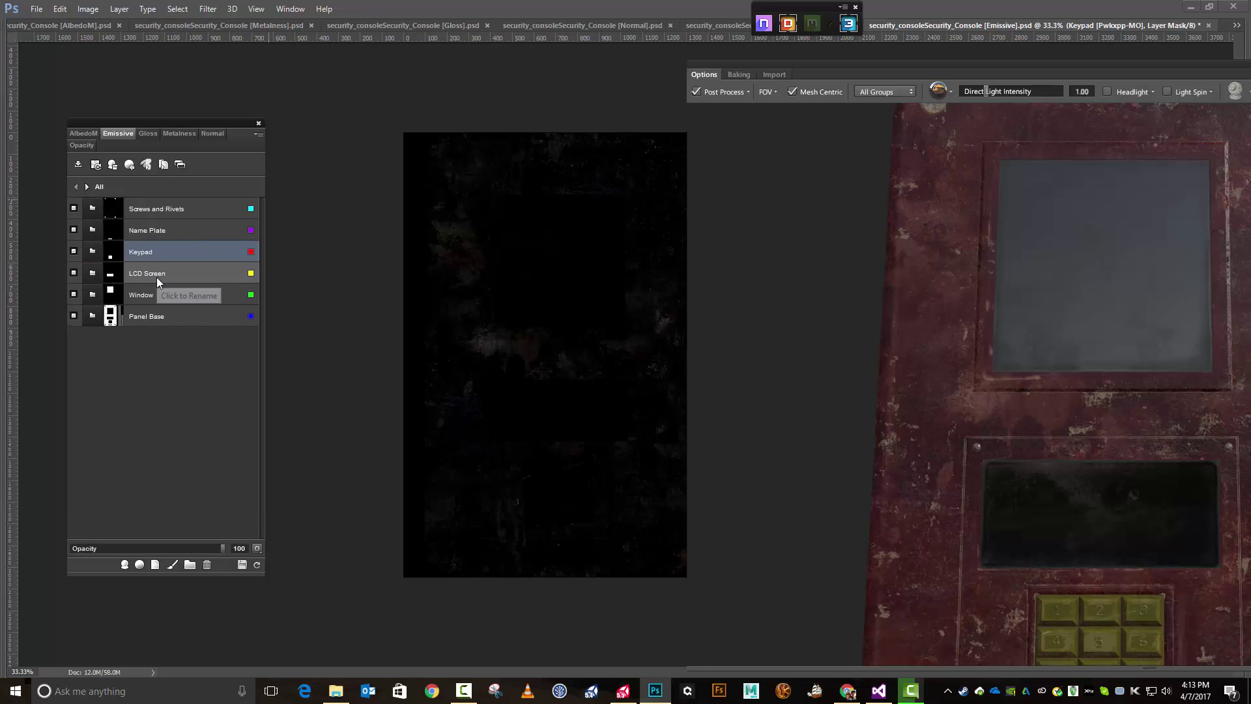
{"action": "left_click", "coordinate": [156, 276]}
{"action": "left_click", "coordinate": [88, 188]}
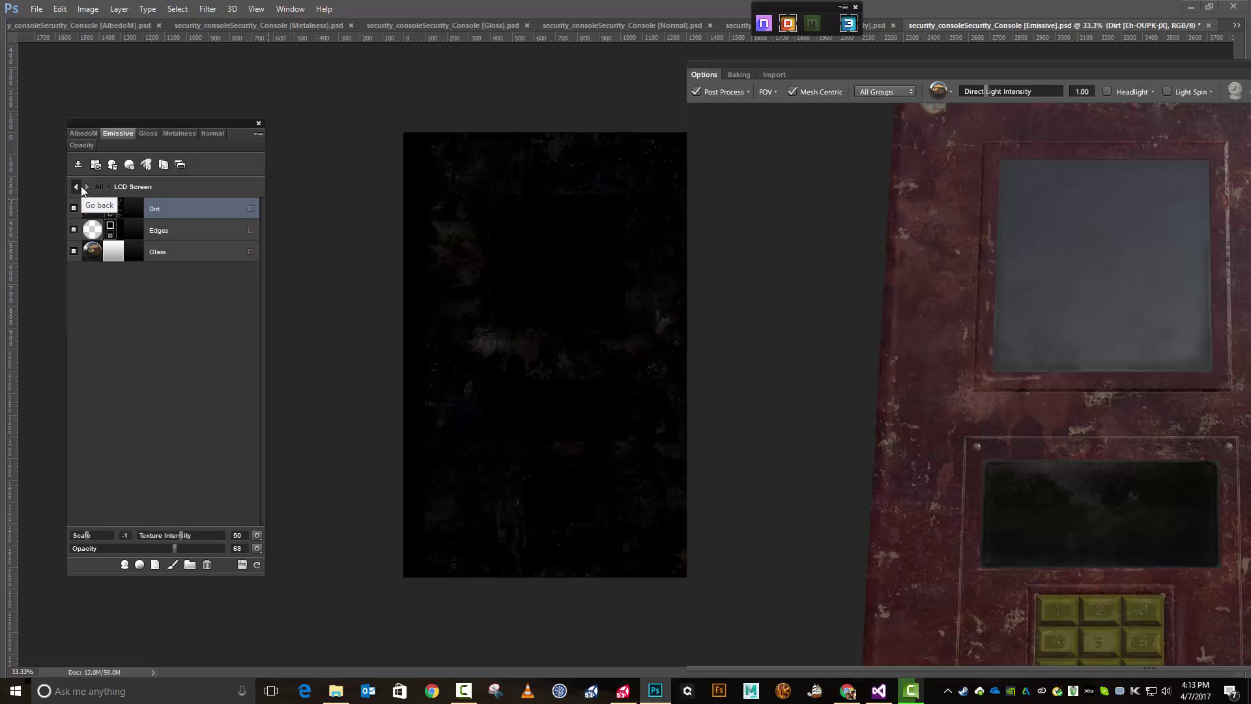
{"action": "left_click", "coordinate": [77, 187]}
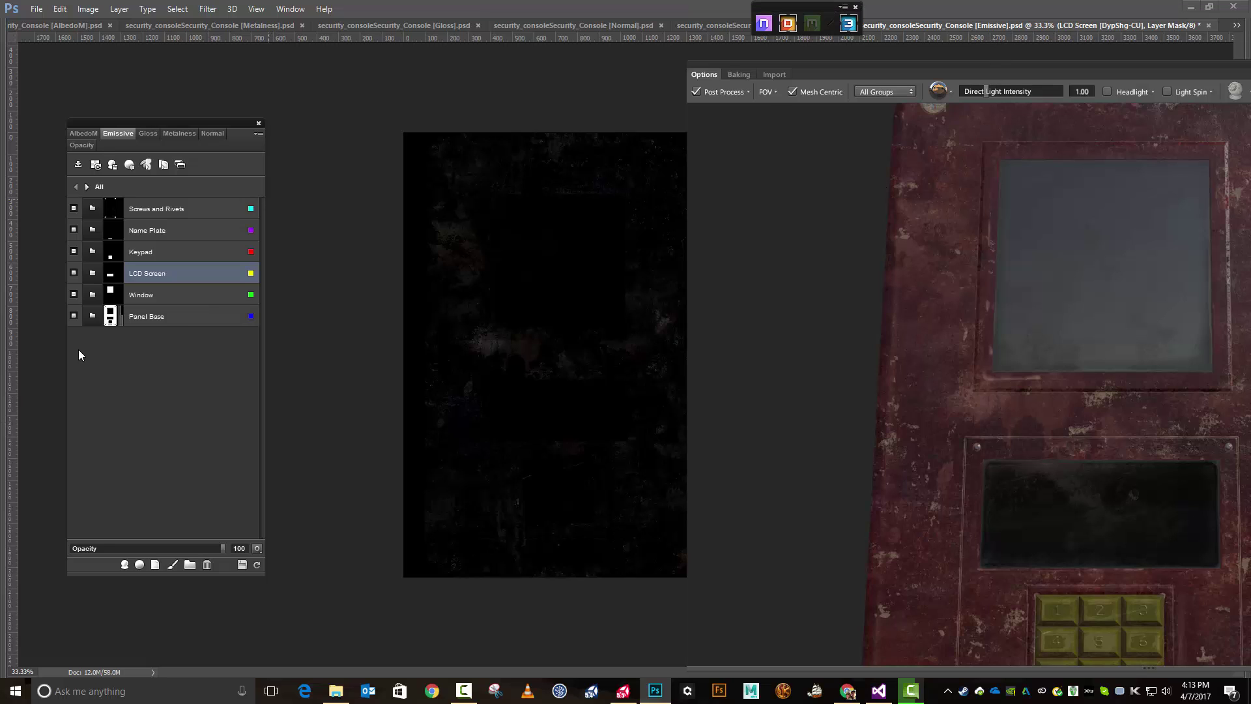
{"action": "left_click", "coordinate": [147, 298]}
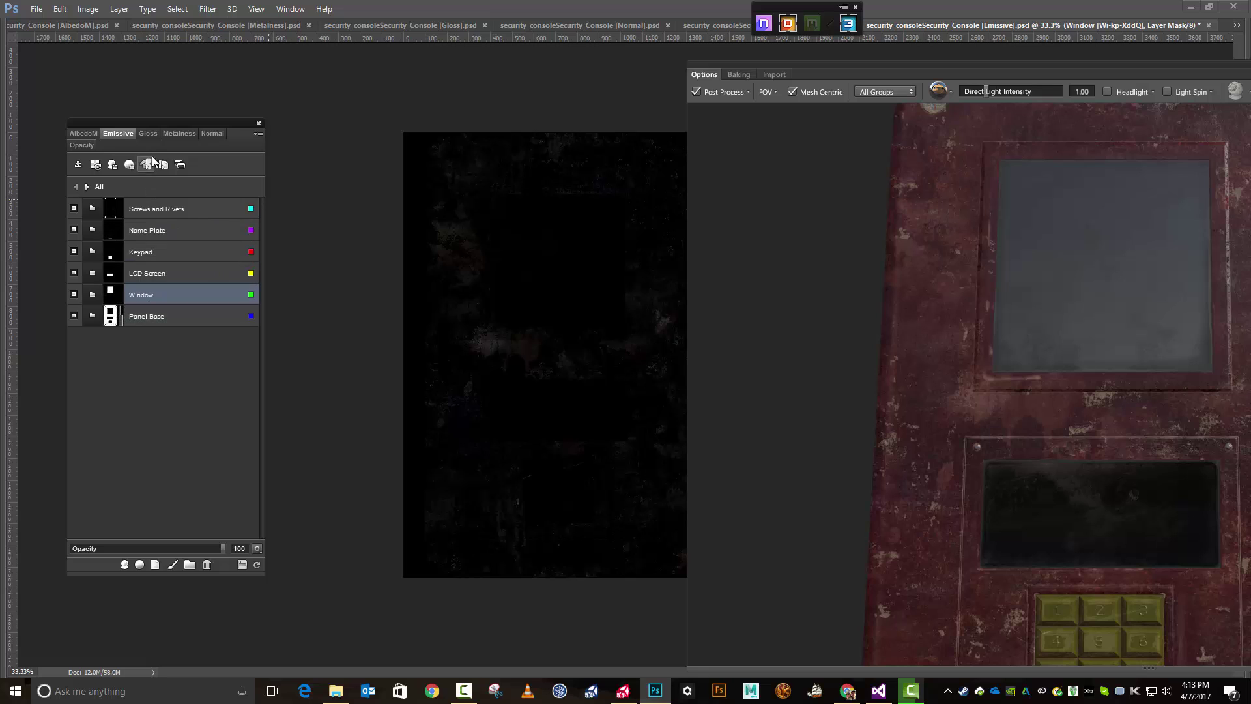
{"action": "left_click", "coordinate": [88, 187]}
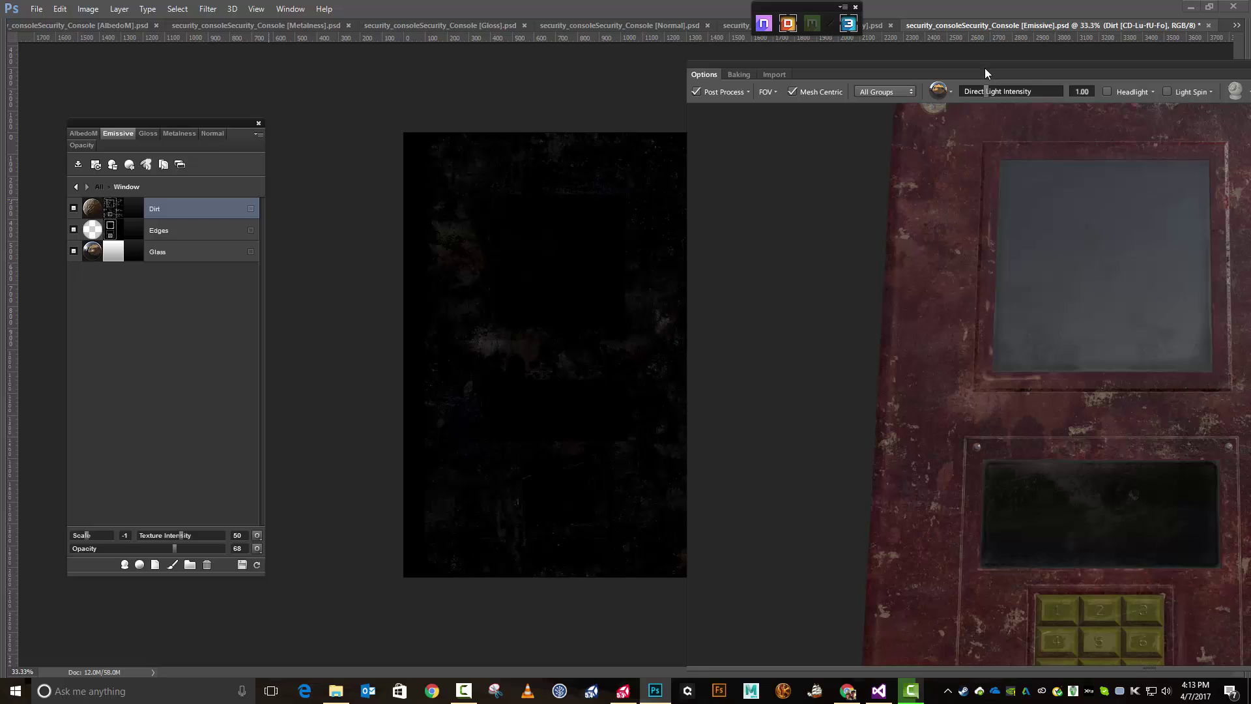
{"action": "left_click", "coordinate": [75, 187]}
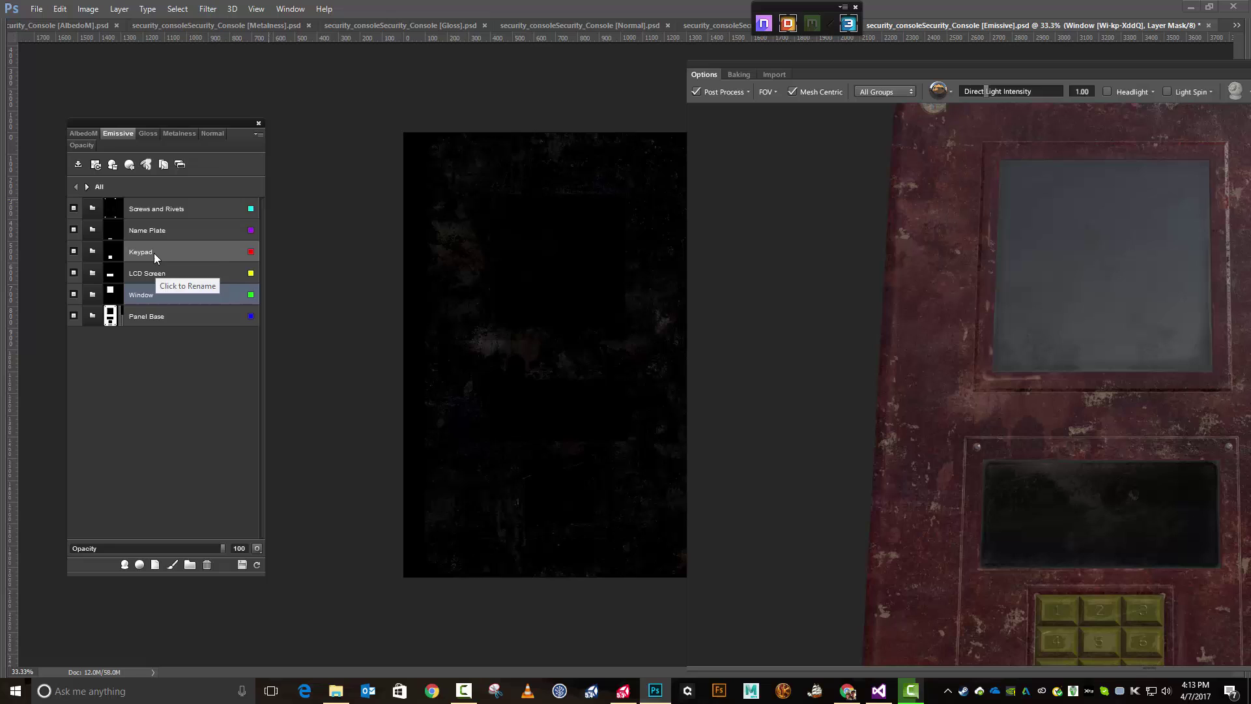
Step: Set the emissive color of the Keypad group's Plastic Base layer to yellow c39c14
{"action": "left_click", "coordinate": [154, 253]}
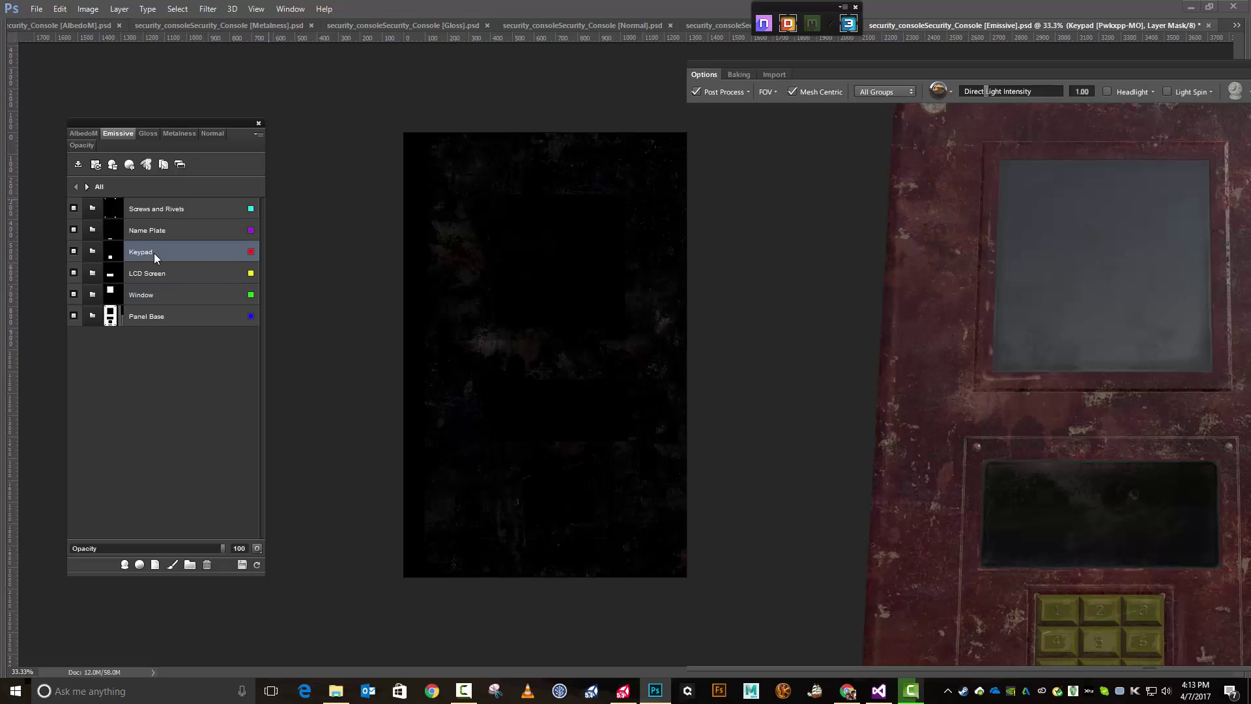
{"action": "left_click", "coordinate": [86, 187]}
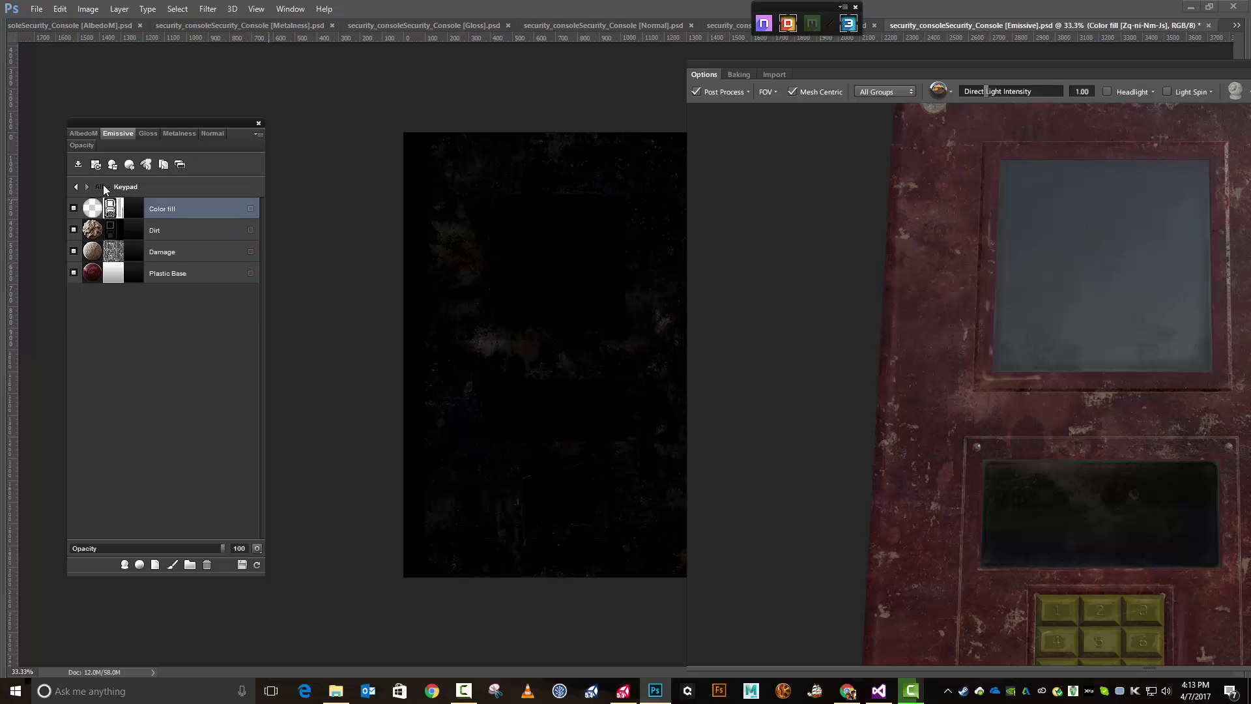
{"action": "double_click", "coordinate": [140, 272]}
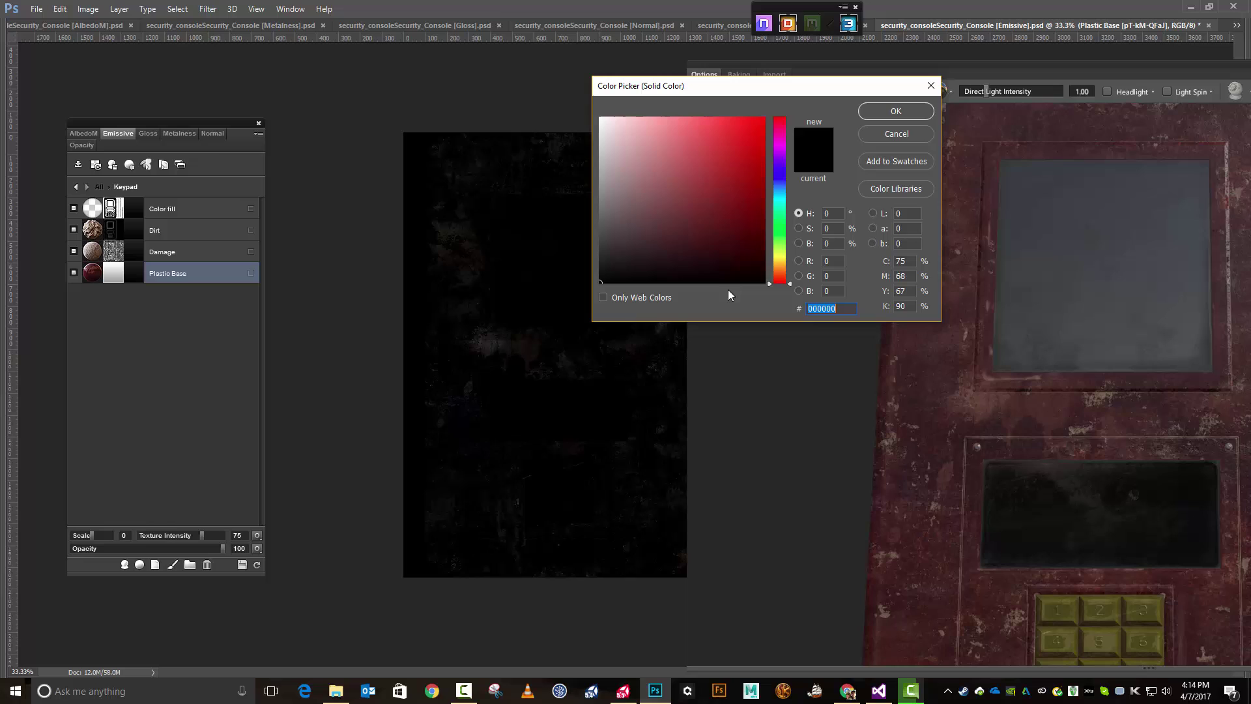
{"action": "left_click_drag", "start_coordinate": [784, 280], "coordinate": [780, 265]}
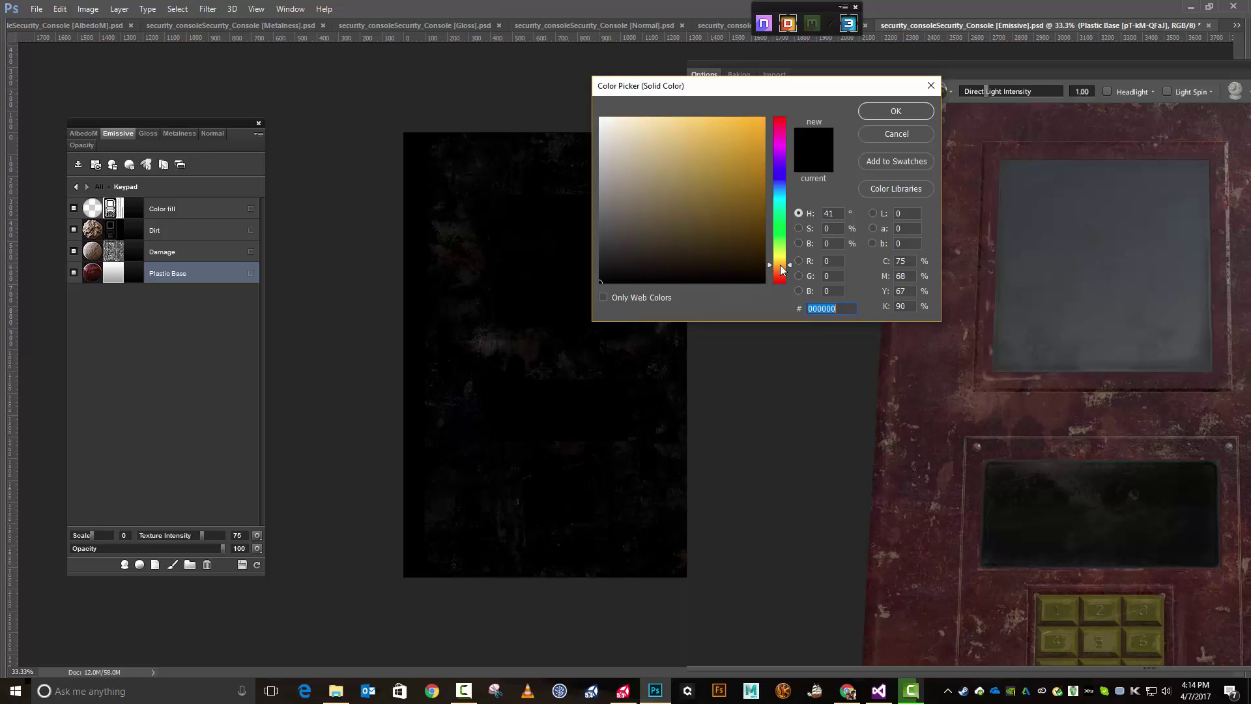
{"action": "left_click_drag", "start_coordinate": [780, 264], "coordinate": [786, 262]}
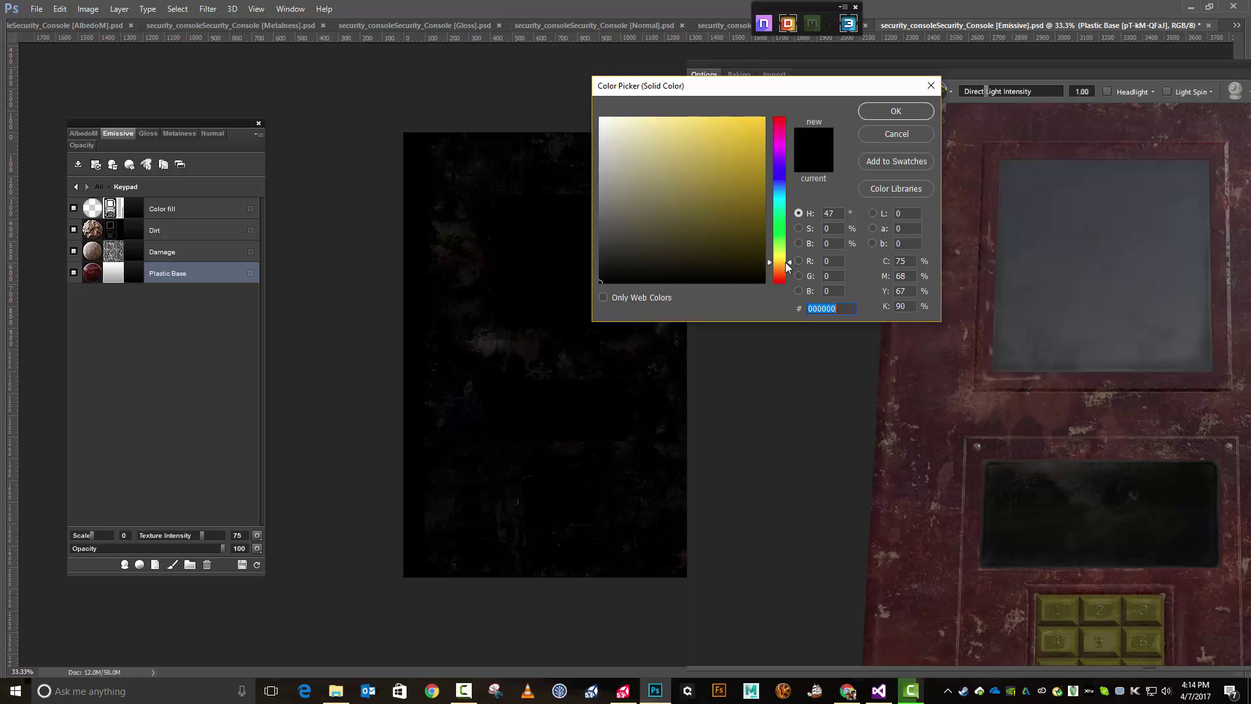
{"action": "left_click", "coordinate": [733, 176]}
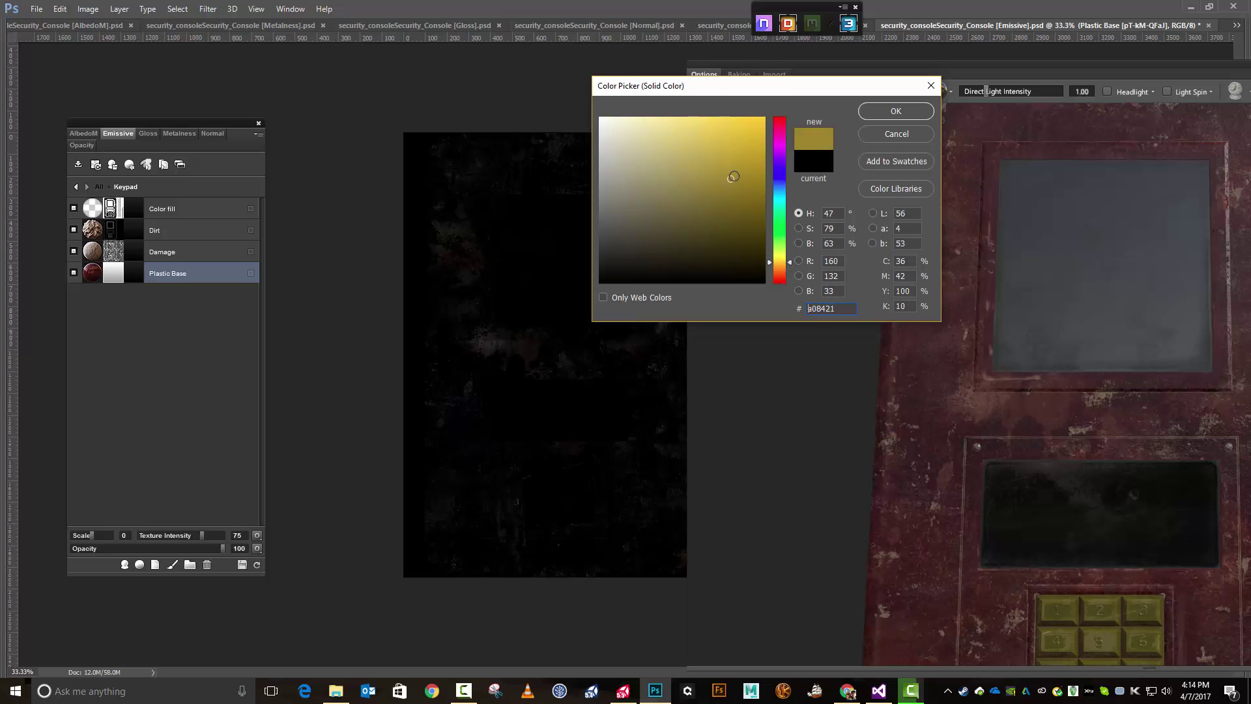
{"action": "left_click_drag", "start_coordinate": [733, 177], "coordinate": [748, 156]}
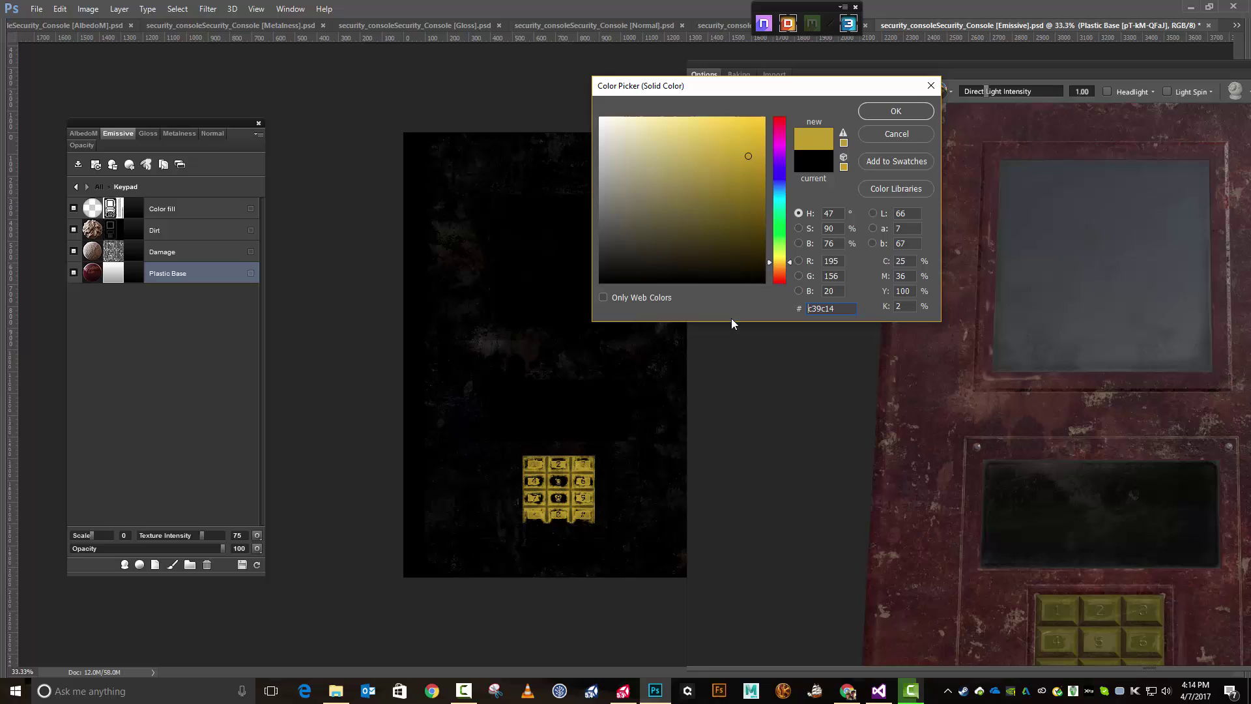
{"action": "left_click", "coordinate": [895, 112]}
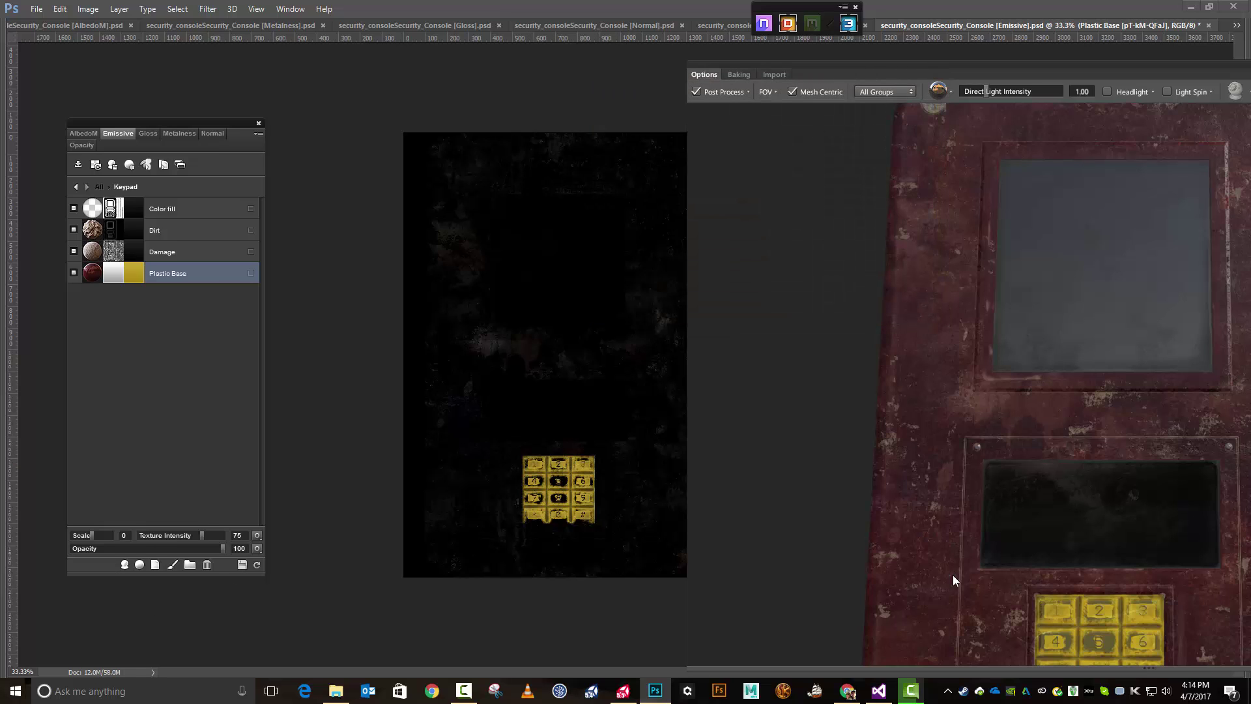
Step: Bring the whole console into view in the 3D preview and inspect the glowing keypad from a different angle
{"action": "double_click", "coordinate": [1101, 72]}
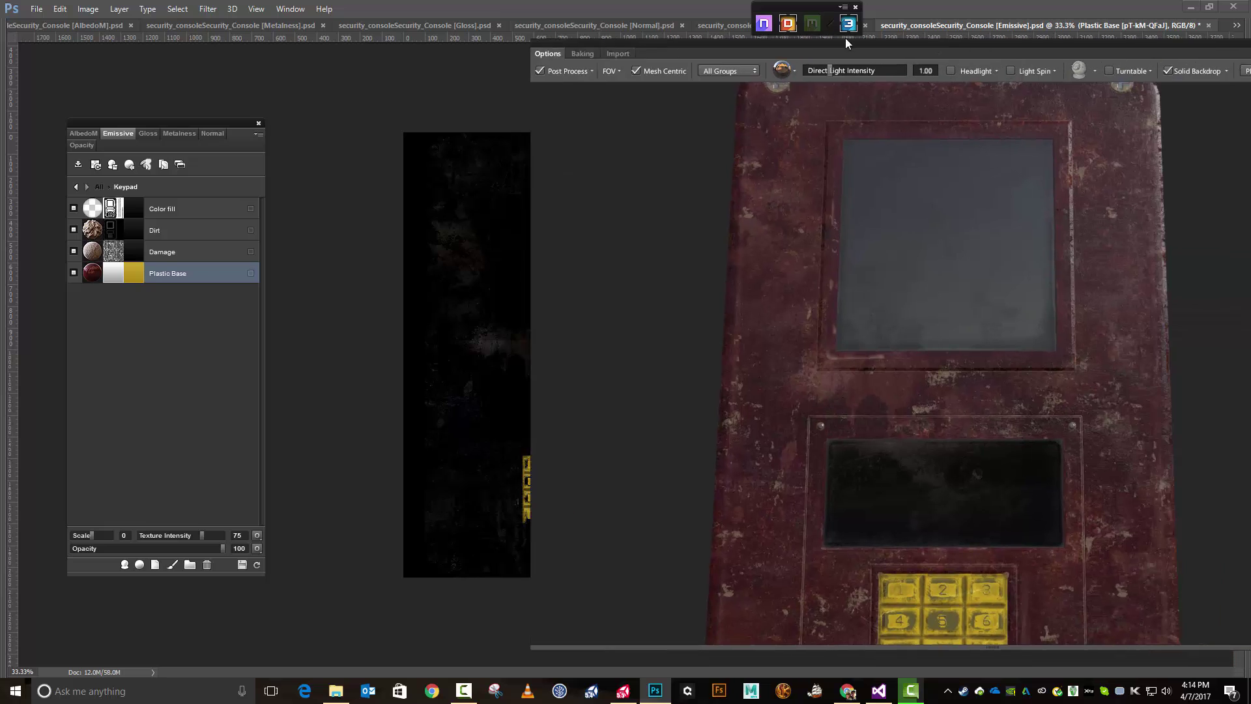
{"action": "scroll", "coordinate": [809, 376], "scroll_direction": "down", "scroll_amount": 2}
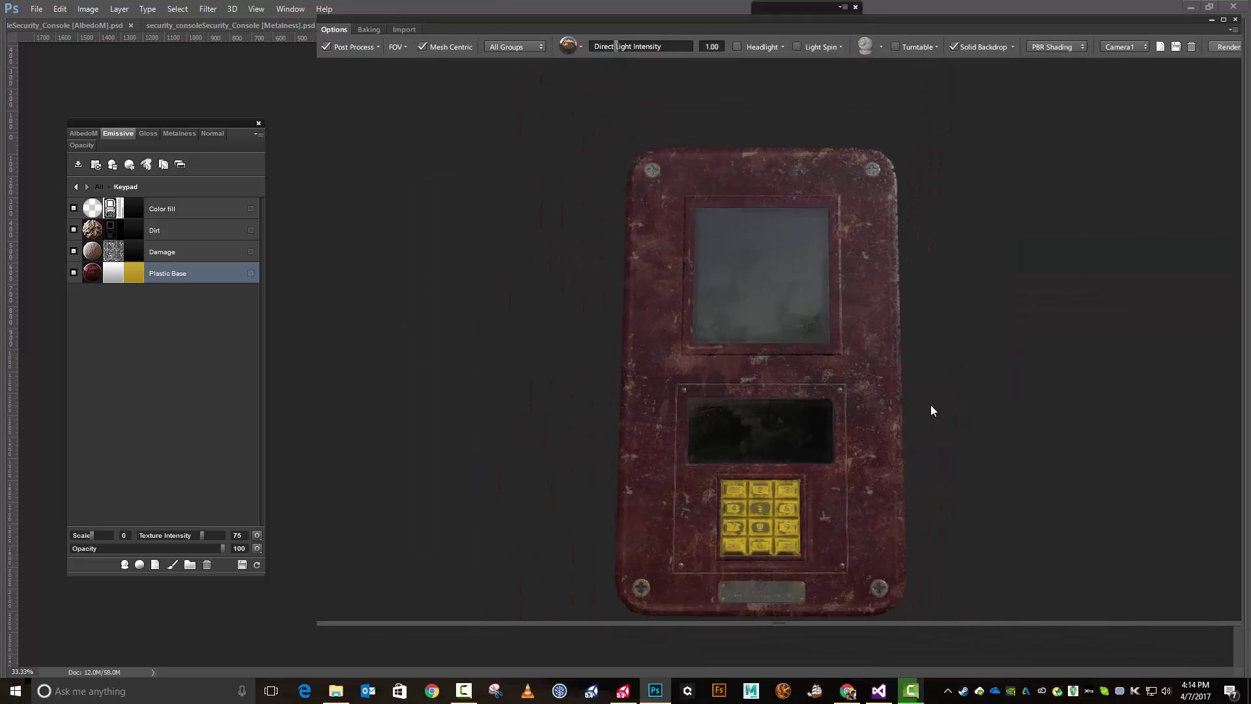
{"action": "left_click_drag", "start_coordinate": [929, 411], "coordinate": [916, 376]}
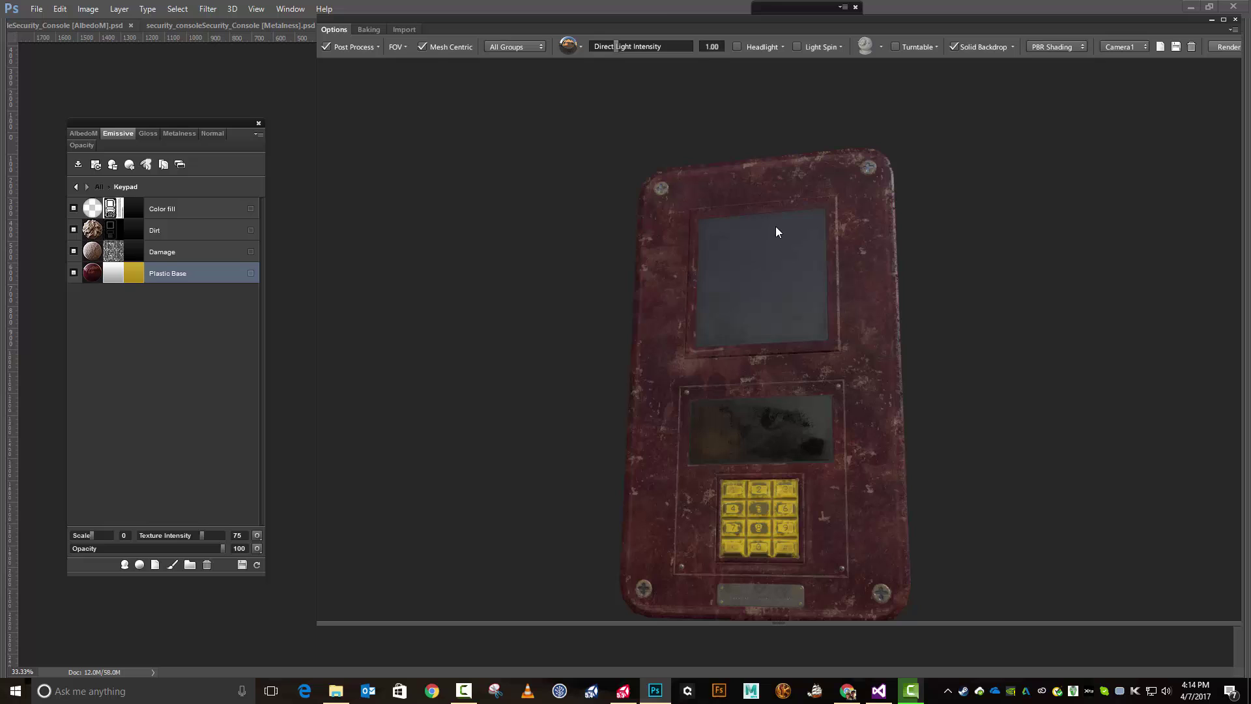
Step: Set the emissive color of the Keypad group's Plastic Base layer to black 000000
{"action": "left_click", "coordinate": [137, 274]}
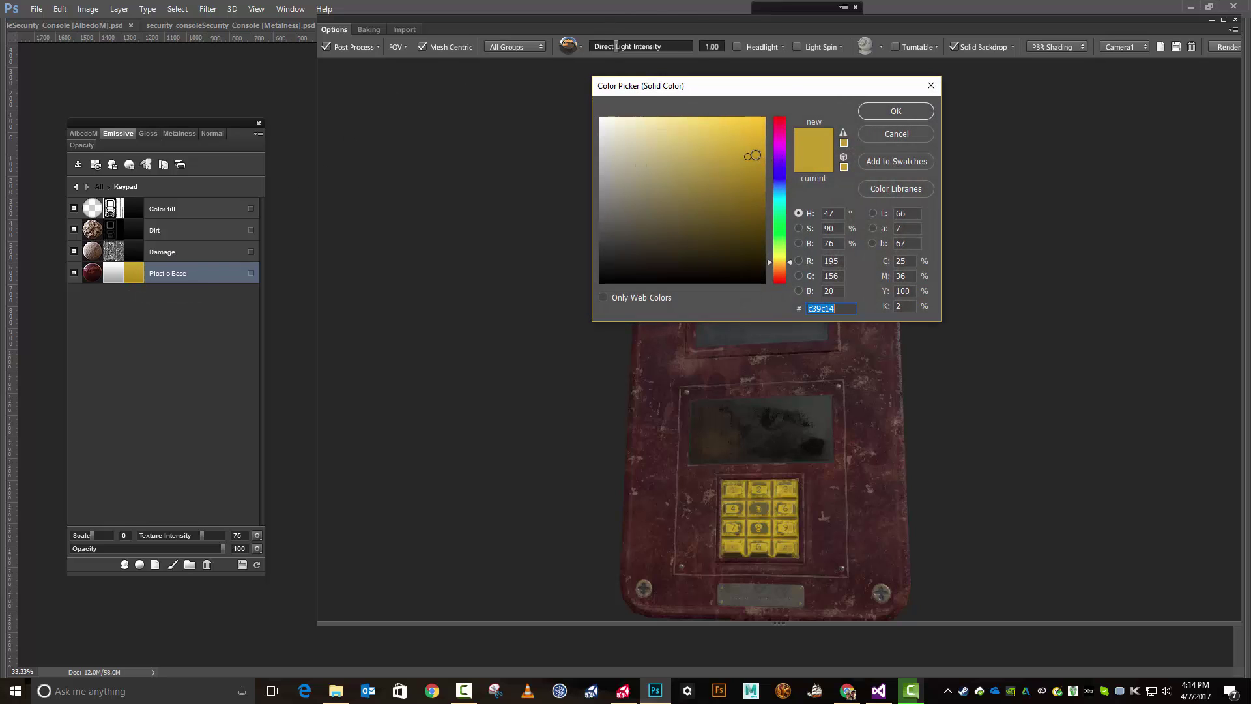
{"action": "left_click_drag", "start_coordinate": [745, 156], "coordinate": [589, 295]}
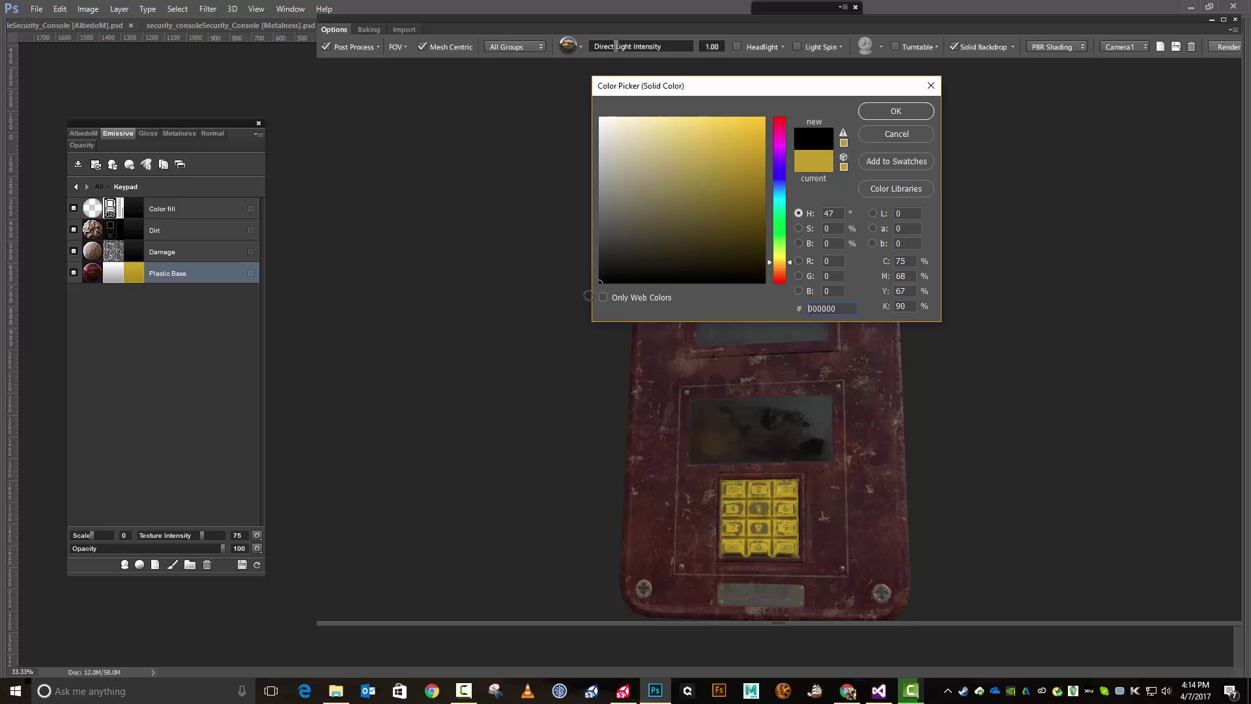
{"action": "left_click", "coordinate": [898, 112]}
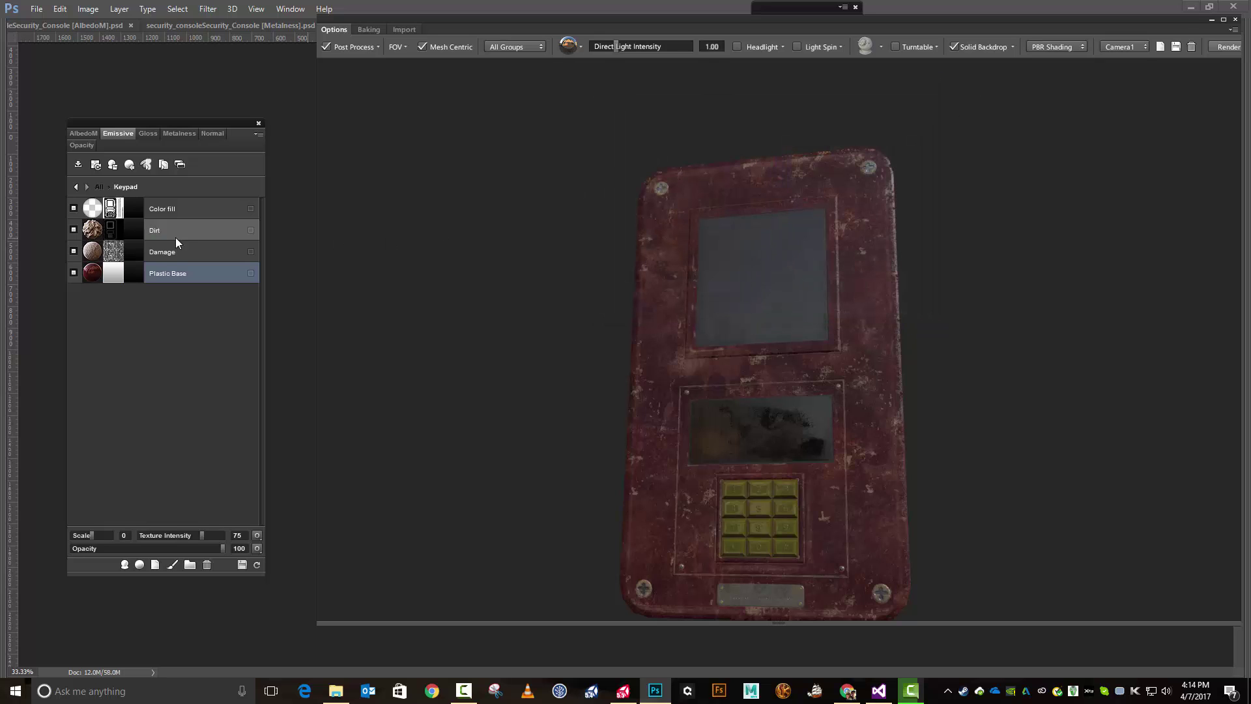
Step: Set the emissive color of the Keypad group's Color fill layer to golden yellow d2a313
{"action": "left_click", "coordinate": [137, 207]}
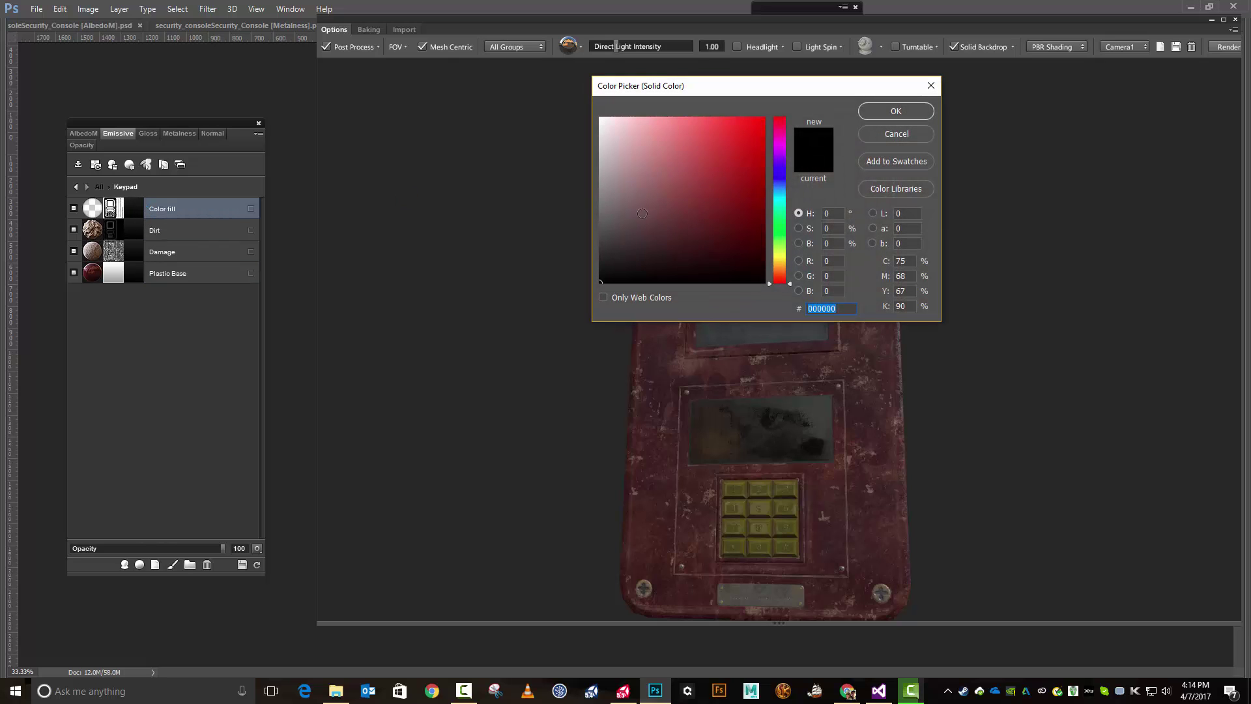
{"action": "left_click_drag", "start_coordinate": [785, 282], "coordinate": [785, 263]}
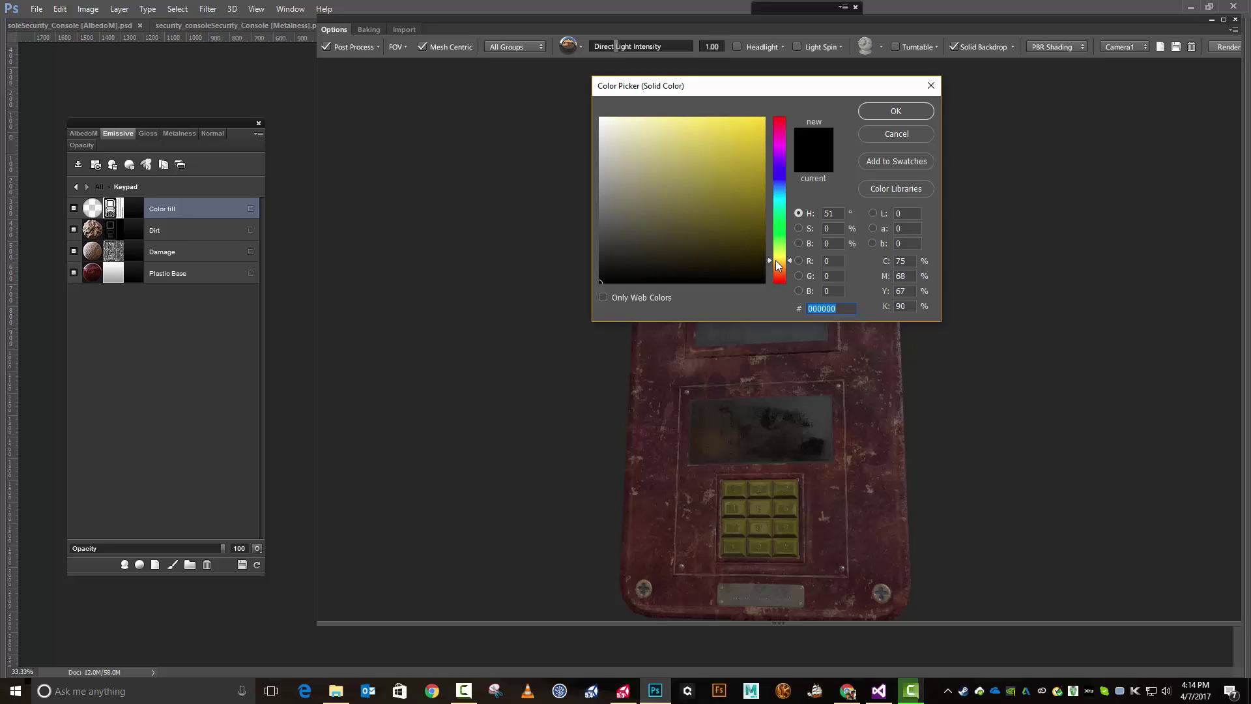
{"action": "left_click_drag", "start_coordinate": [776, 263], "coordinate": [780, 267]}
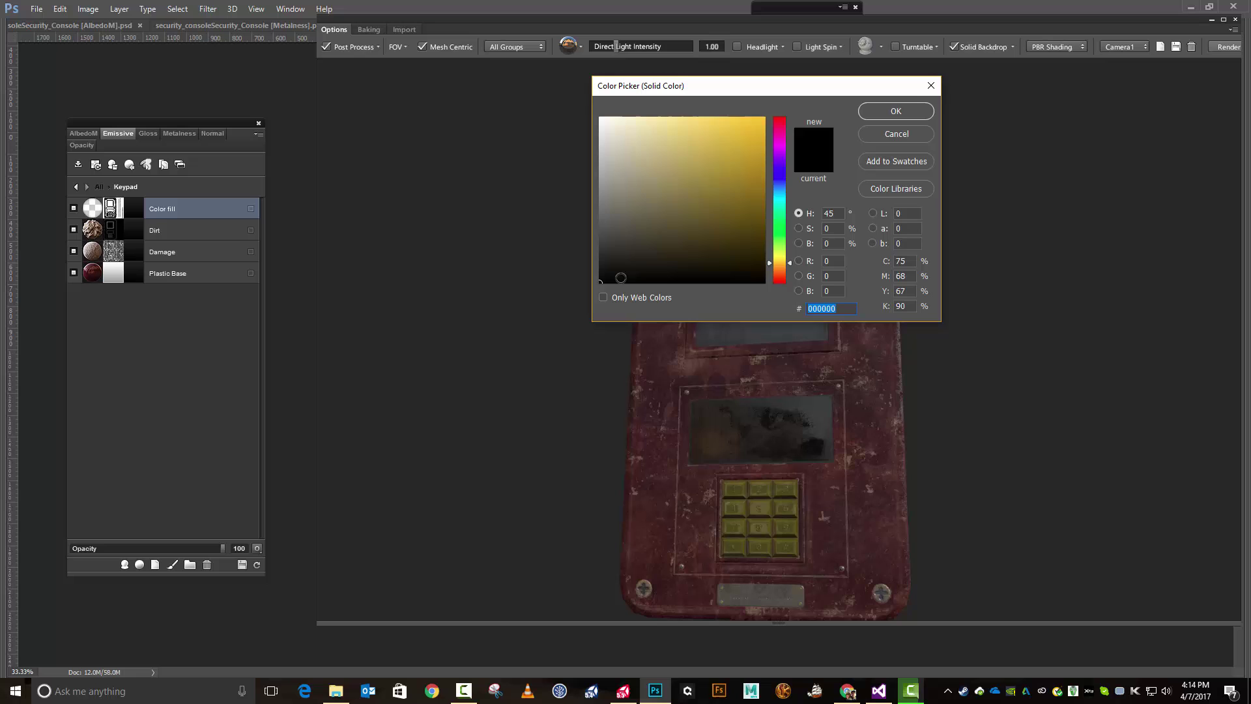
{"action": "left_click_drag", "start_coordinate": [719, 169], "coordinate": [750, 147]}
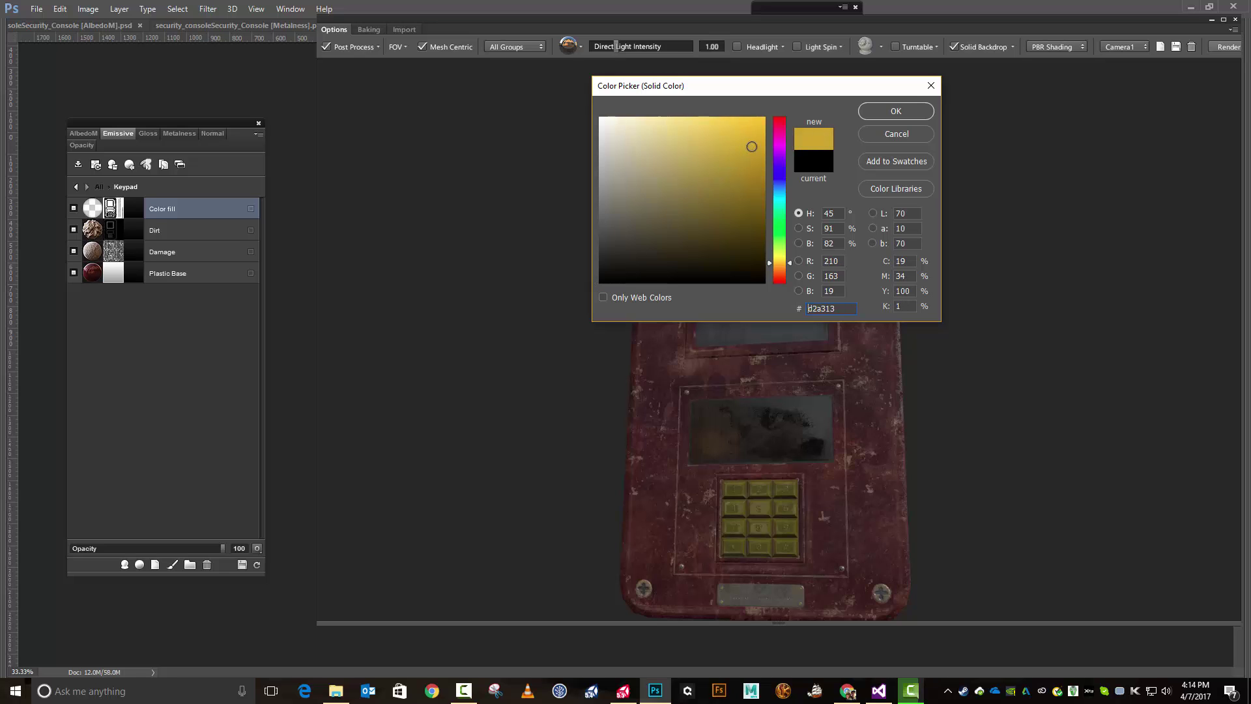
{"action": "left_click", "coordinate": [892, 112]}
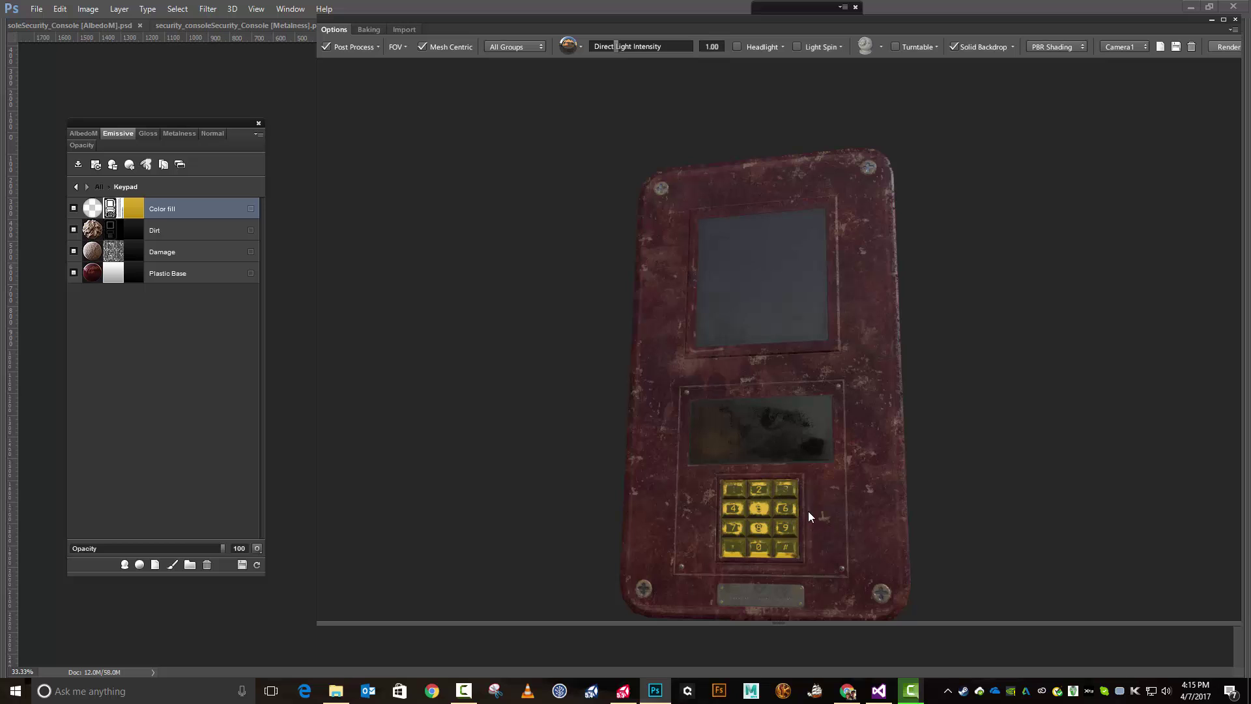
Step: Inspect the glowing key symbols from several angles and change the Keypad Color fill layer's emissive color to brighter yellow d2c711
{"action": "left_click_drag", "start_coordinate": [835, 456], "coordinate": [836, 492]}
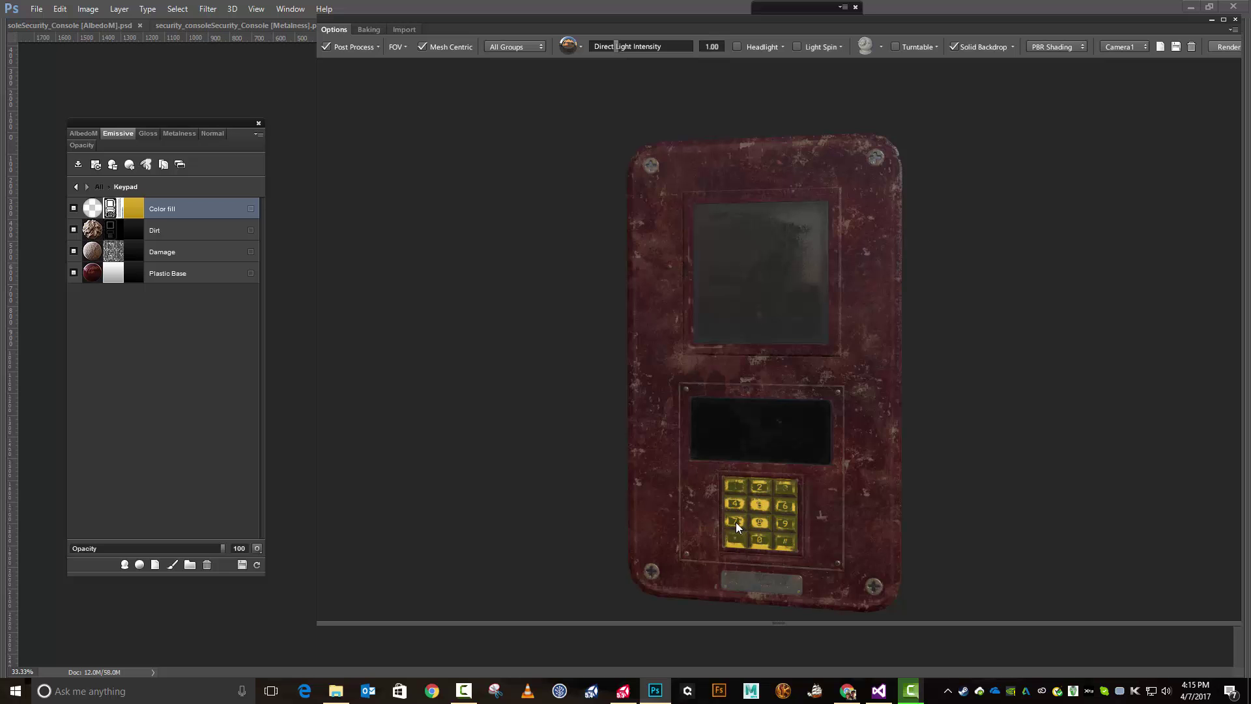
{"action": "left_click_drag", "start_coordinate": [748, 511], "coordinate": [760, 545]}
{"action": "left_click_drag", "start_coordinate": [872, 463], "coordinate": [680, 437]}
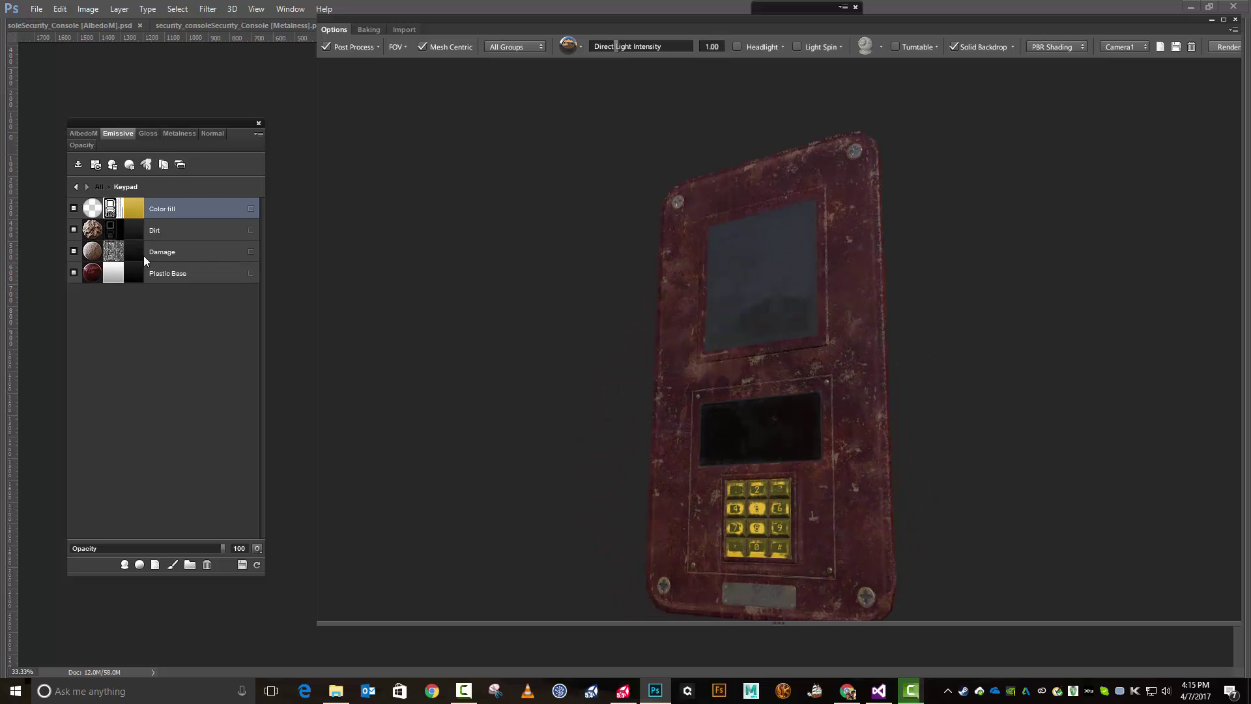
{"action": "left_click", "coordinate": [141, 217]}
{"action": "left_click", "coordinate": [776, 264]}
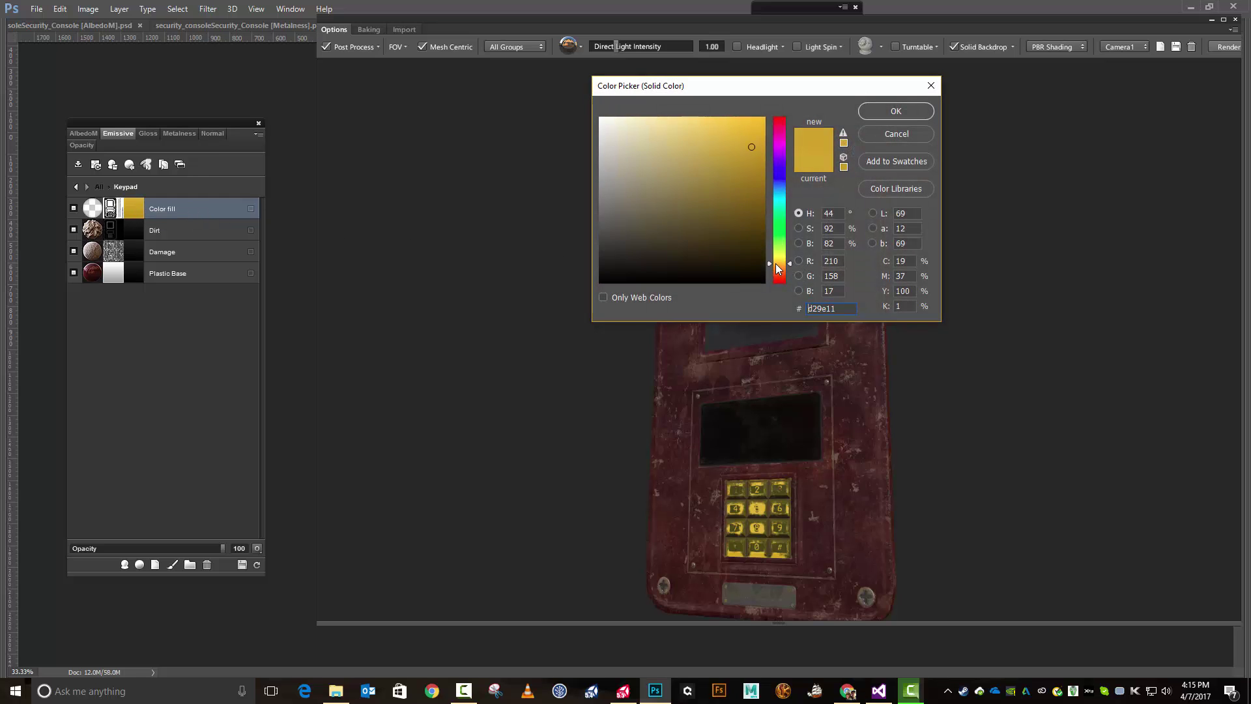
{"action": "left_click_drag", "start_coordinate": [775, 264], "coordinate": [777, 257]}
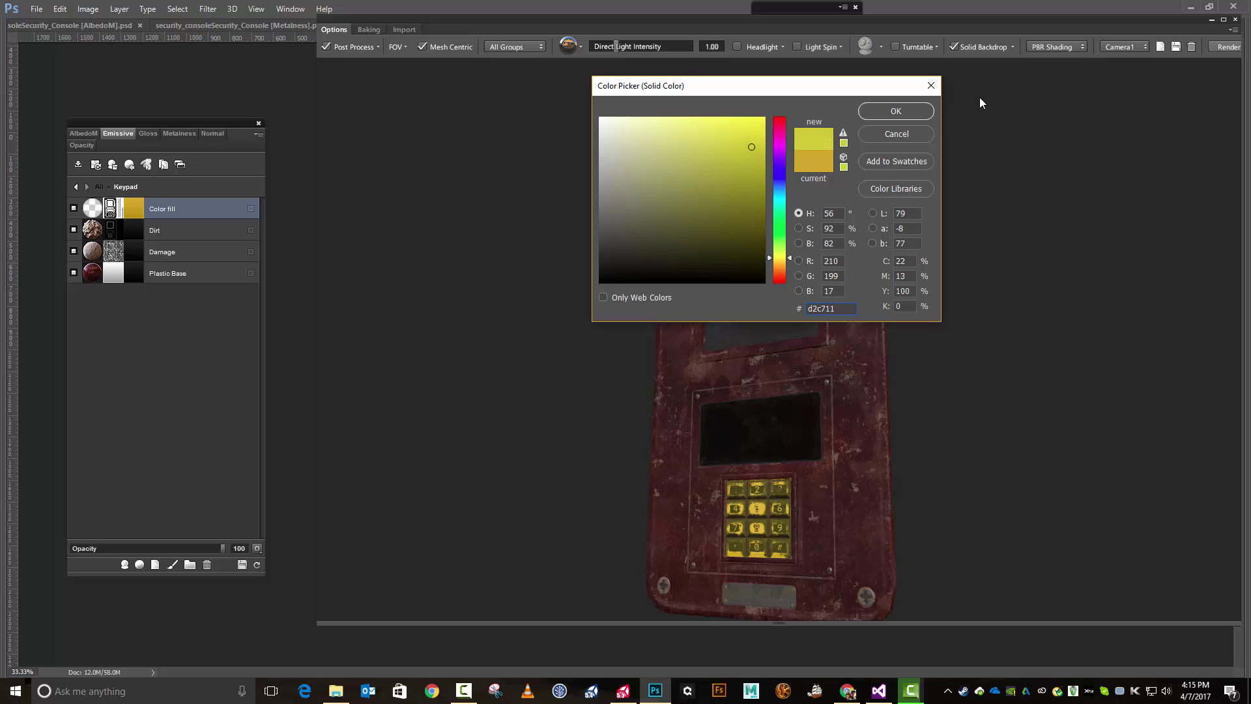
{"action": "left_click", "coordinate": [910, 112]}
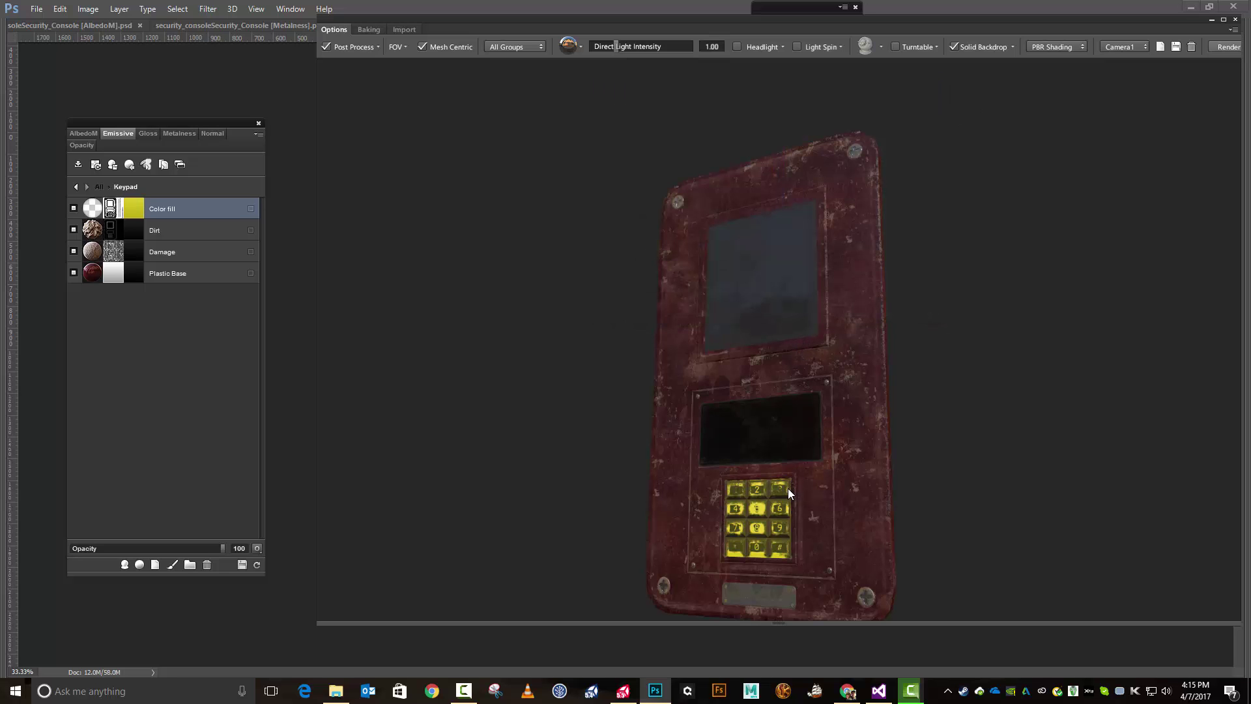
Step: Turn the console to face forward in the 3D preview and save the project
{"action": "left_click_drag", "start_coordinate": [787, 490], "coordinate": [848, 525]}
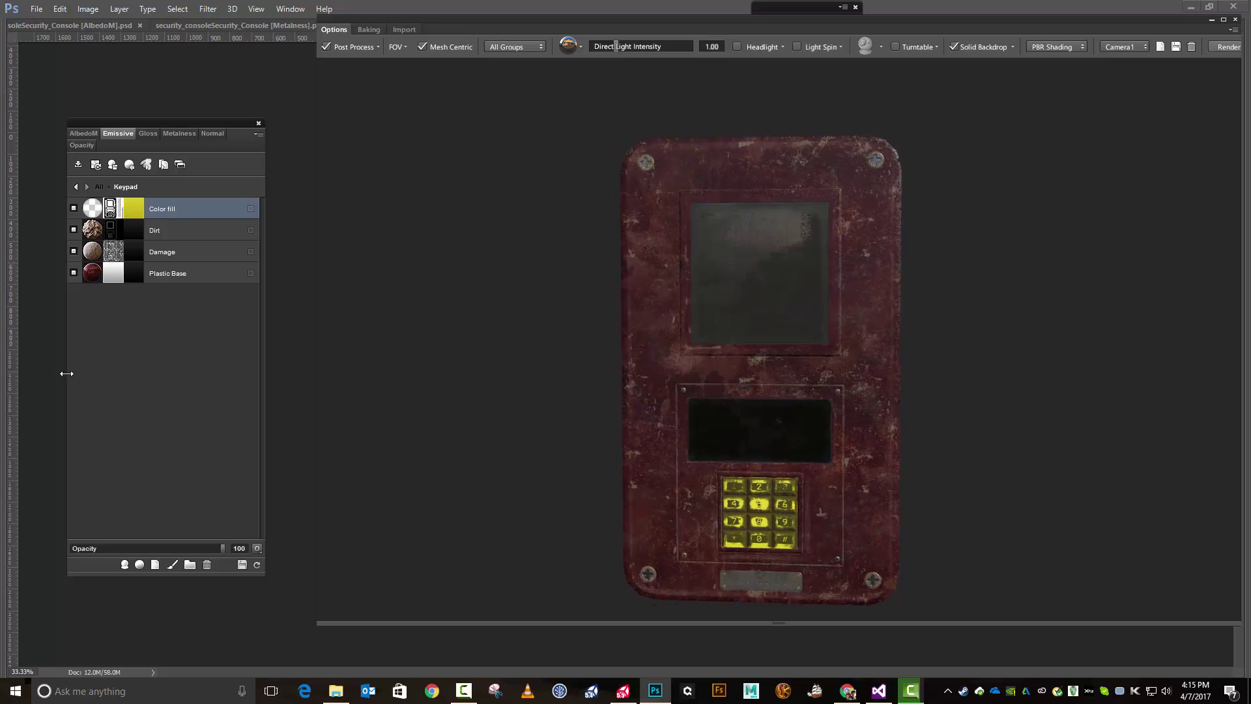
{"action": "left_click", "coordinate": [256, 136]}
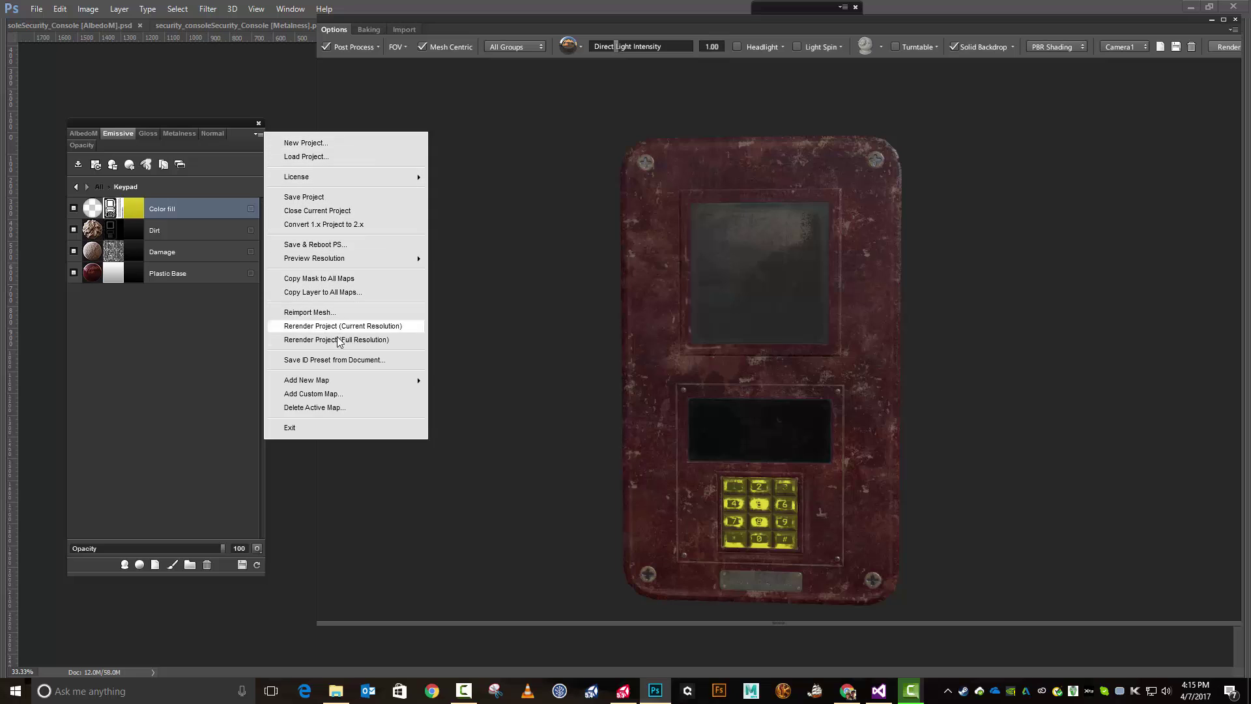
{"action": "left_click", "coordinate": [328, 198]}
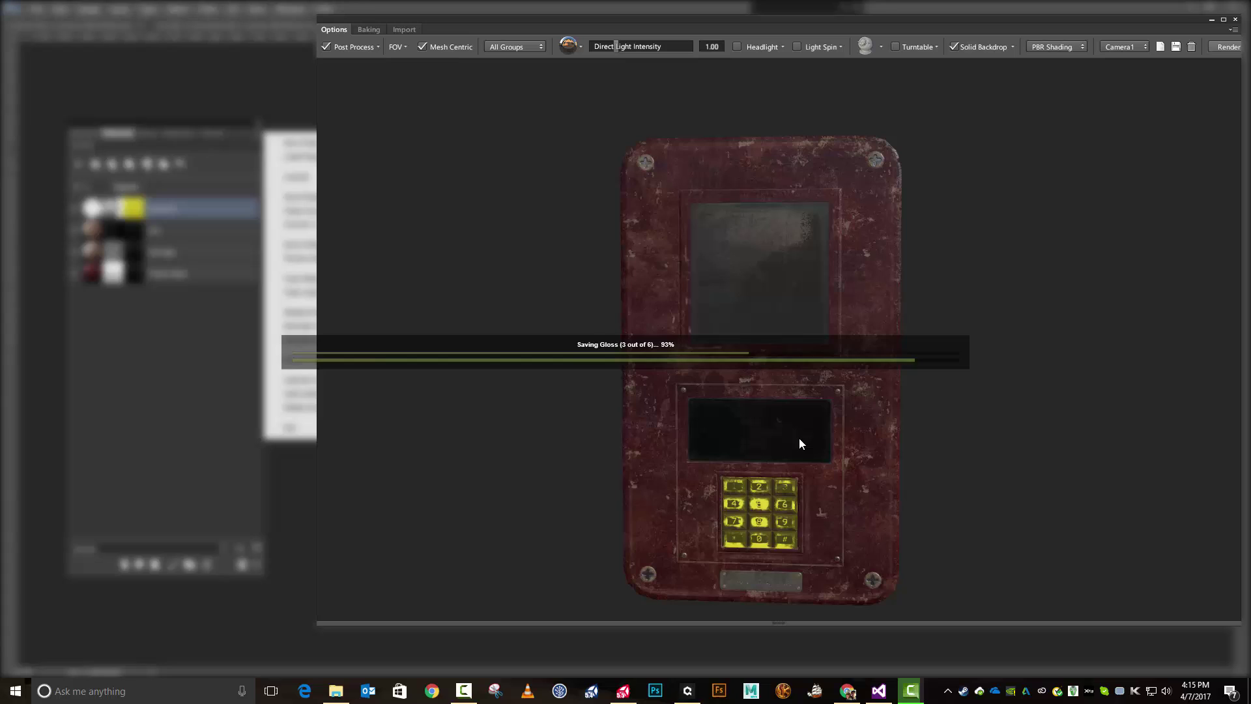
Step: Open the LCD Screen group and set its Glass layer's emissive color to a dark green with hue 86
{"action": "left_click", "coordinate": [77, 187]}
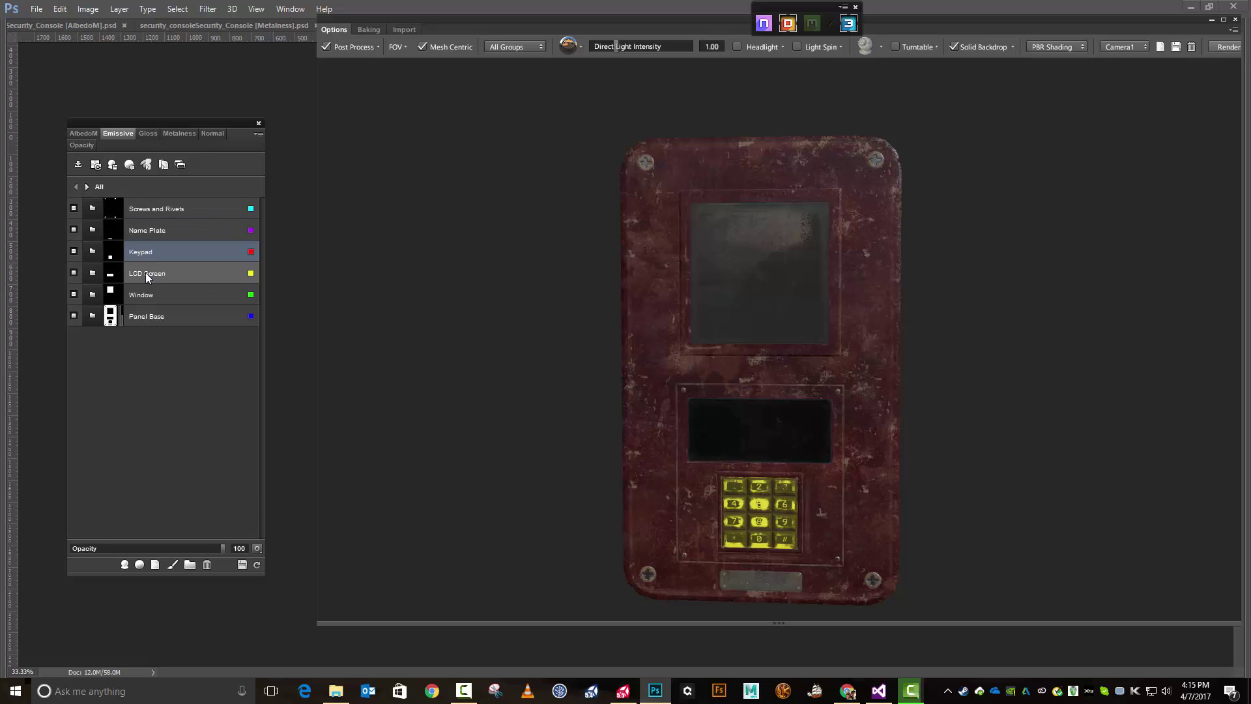
{"action": "left_click", "coordinate": [88, 187]}
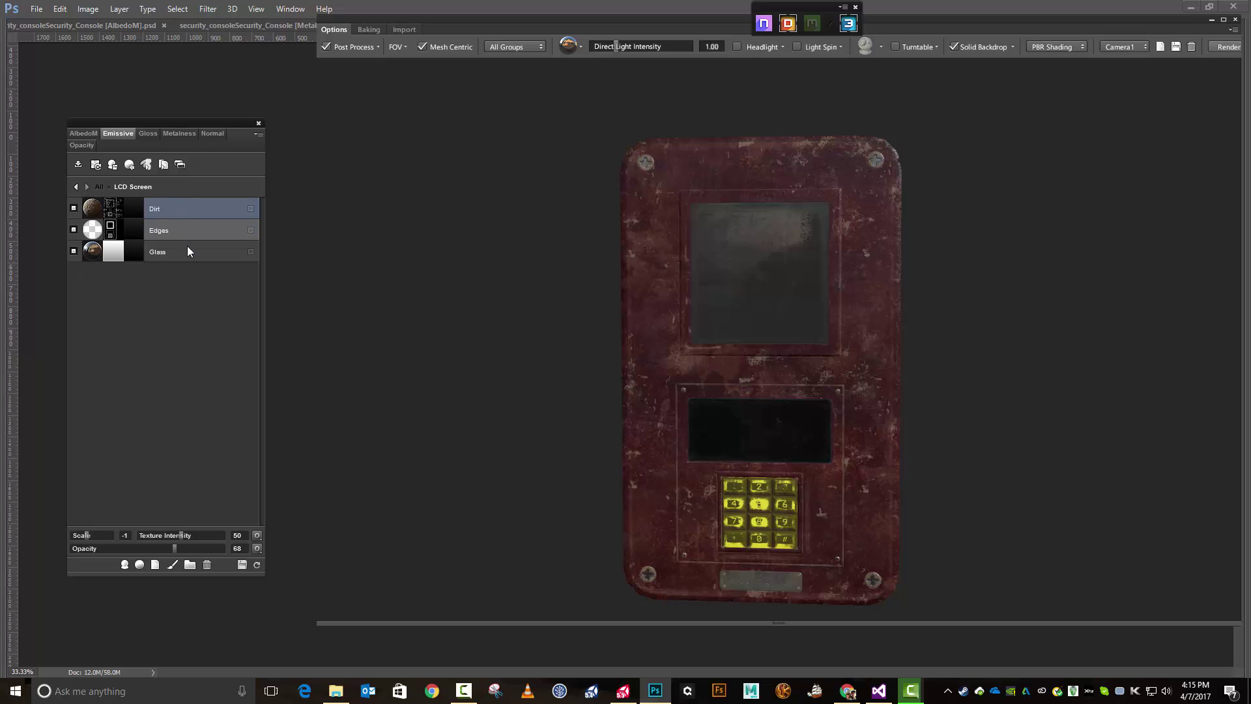
{"action": "double_click", "coordinate": [131, 253]}
{"action": "left_click_drag", "start_coordinate": [776, 286], "coordinate": [783, 243]}
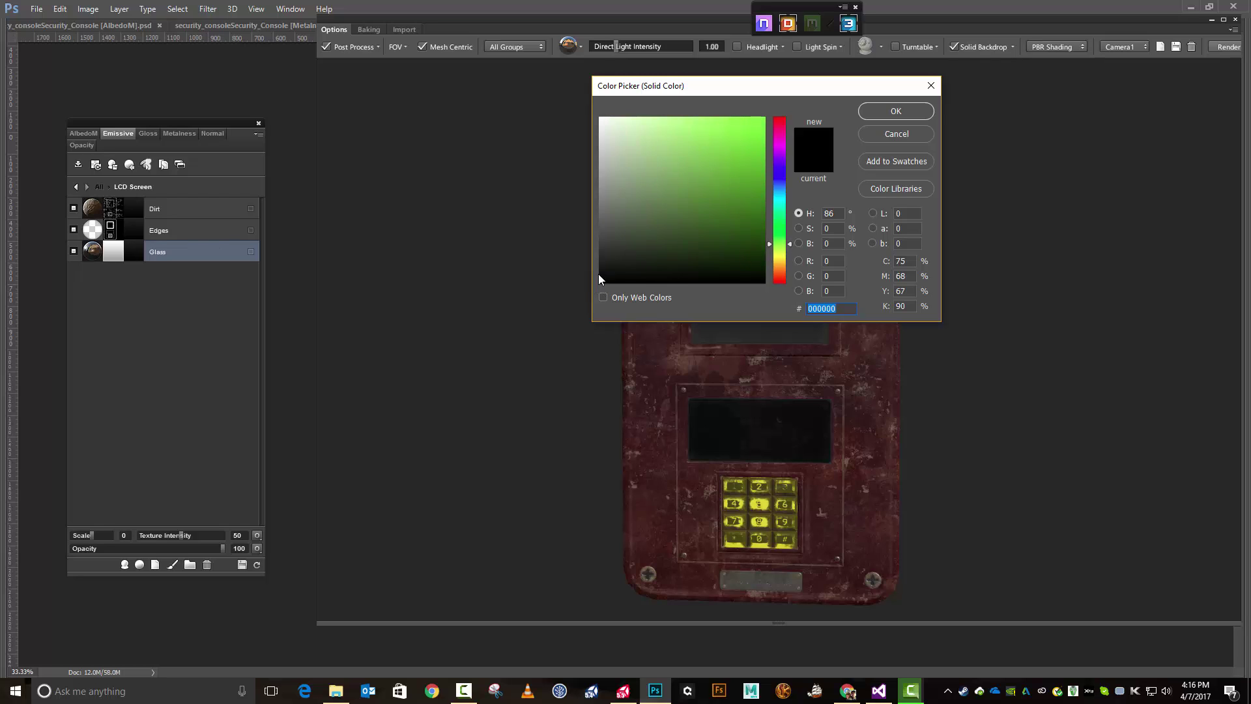
{"action": "mouse_move", "coordinate": [600, 280]}
{"action": "left_mouse_down"}
{"action": "mouse_move", "coordinate": [731, 253]}
{"action": "mouse_move", "coordinate": [764, 229]}
{"action": "left_mouse_up"}
{"action": "left_click", "coordinate": [924, 115]}
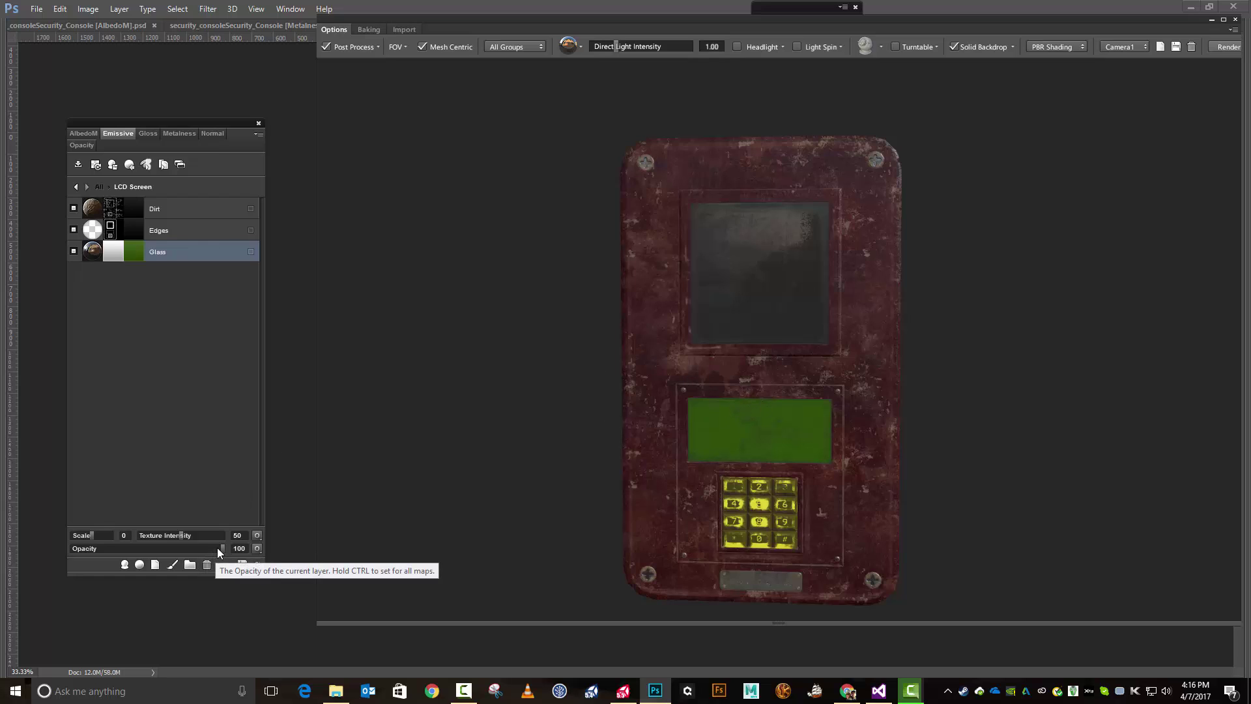
Step: Lower the opacity of the LCD Screen's Glass layer to 66 in the emissive map and save the project
{"action": "left_click_drag", "start_coordinate": [222, 549], "coordinate": [209, 549]}
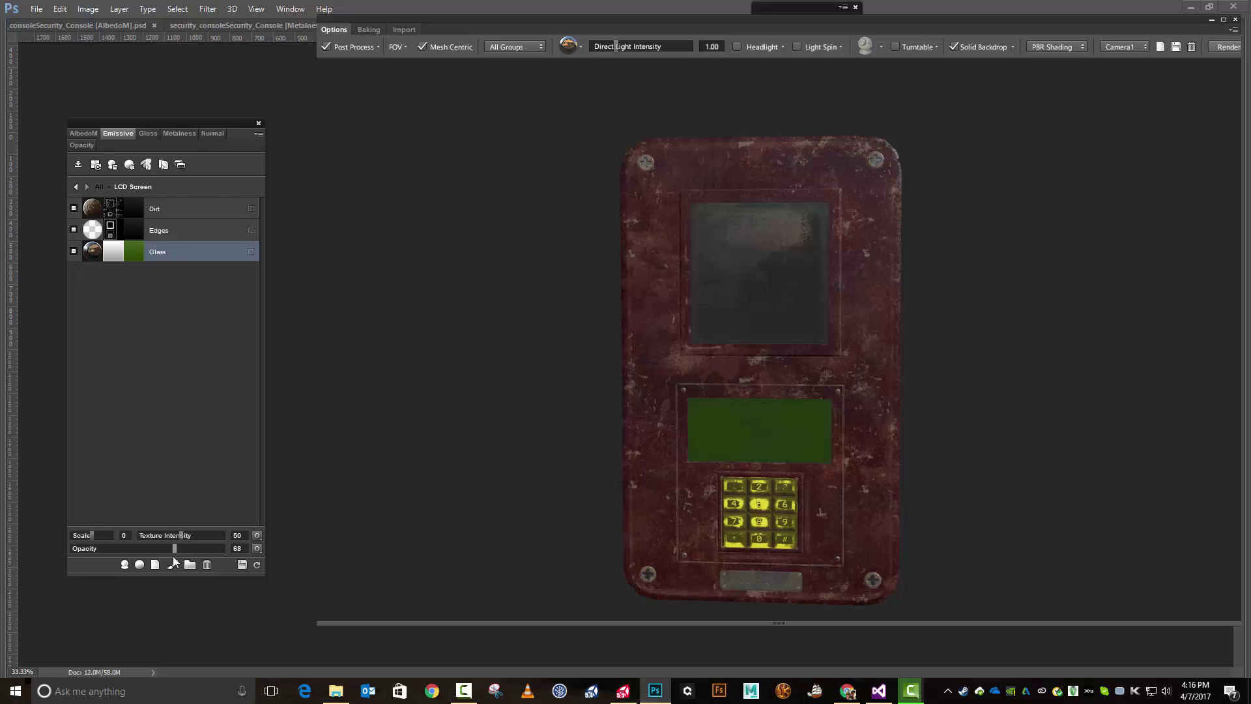
{"action": "left_click_drag", "start_coordinate": [181, 553], "coordinate": [171, 559]}
{"action": "left_click_drag", "start_coordinate": [888, 349], "coordinate": [804, 346]}
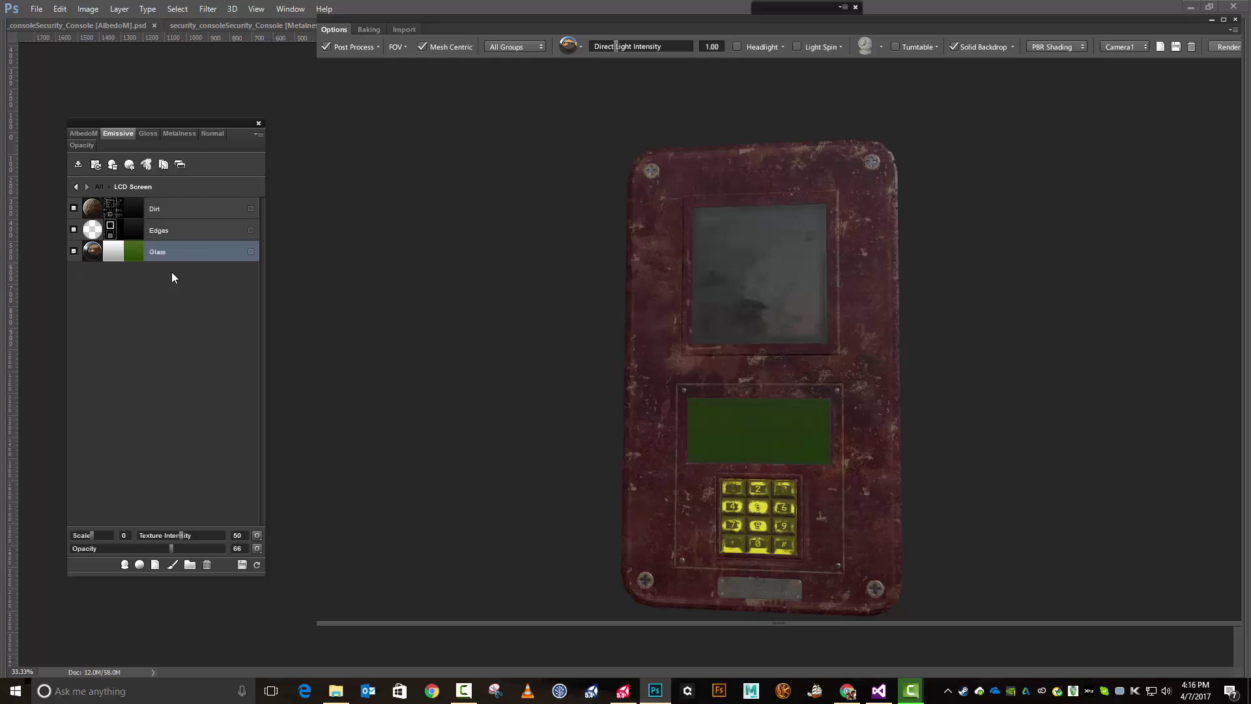
{"action": "left_click", "coordinate": [258, 135]}
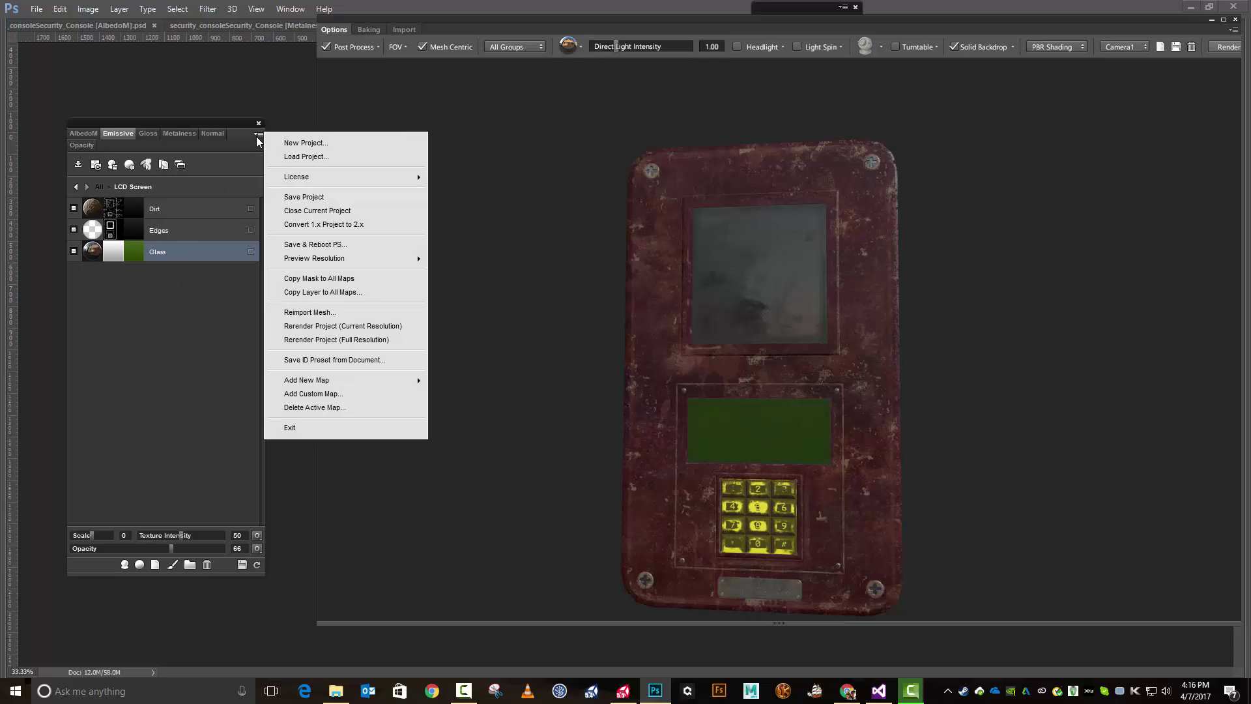
{"action": "left_click", "coordinate": [333, 198]}
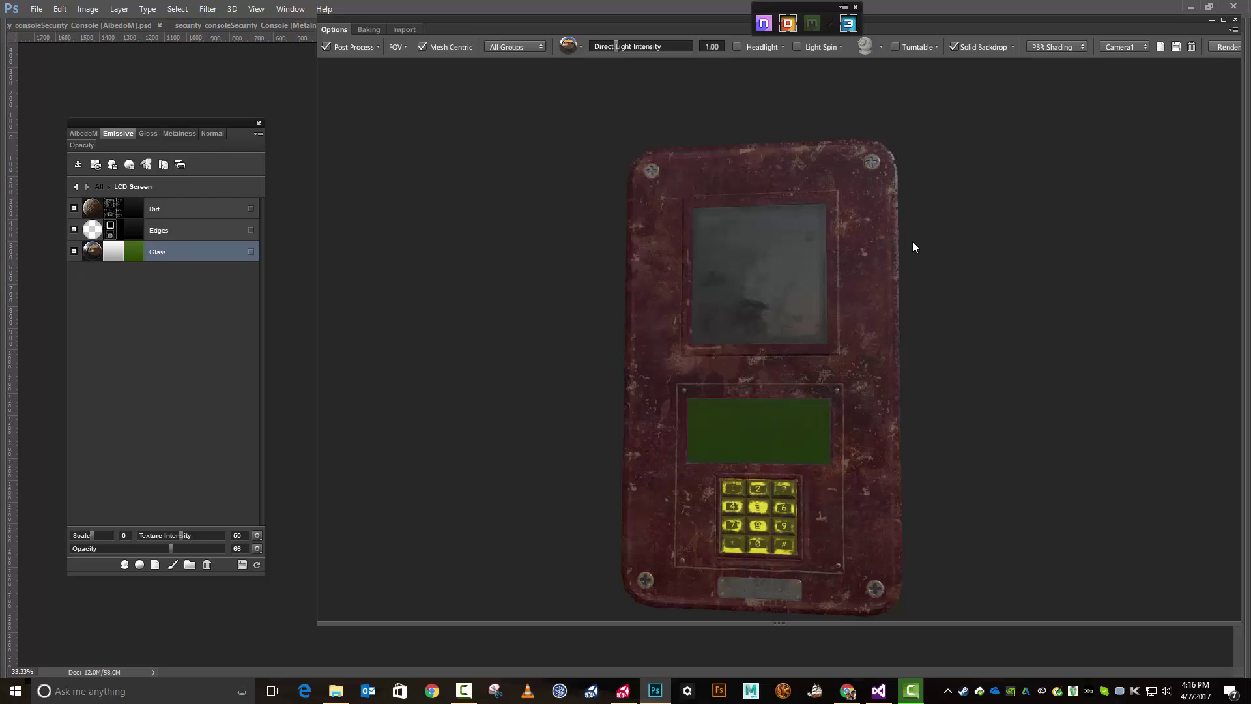
Step: Close the 3D preview and return from the LCD Screen group to the full group list
{"action": "left_click", "coordinate": [1237, 20]}
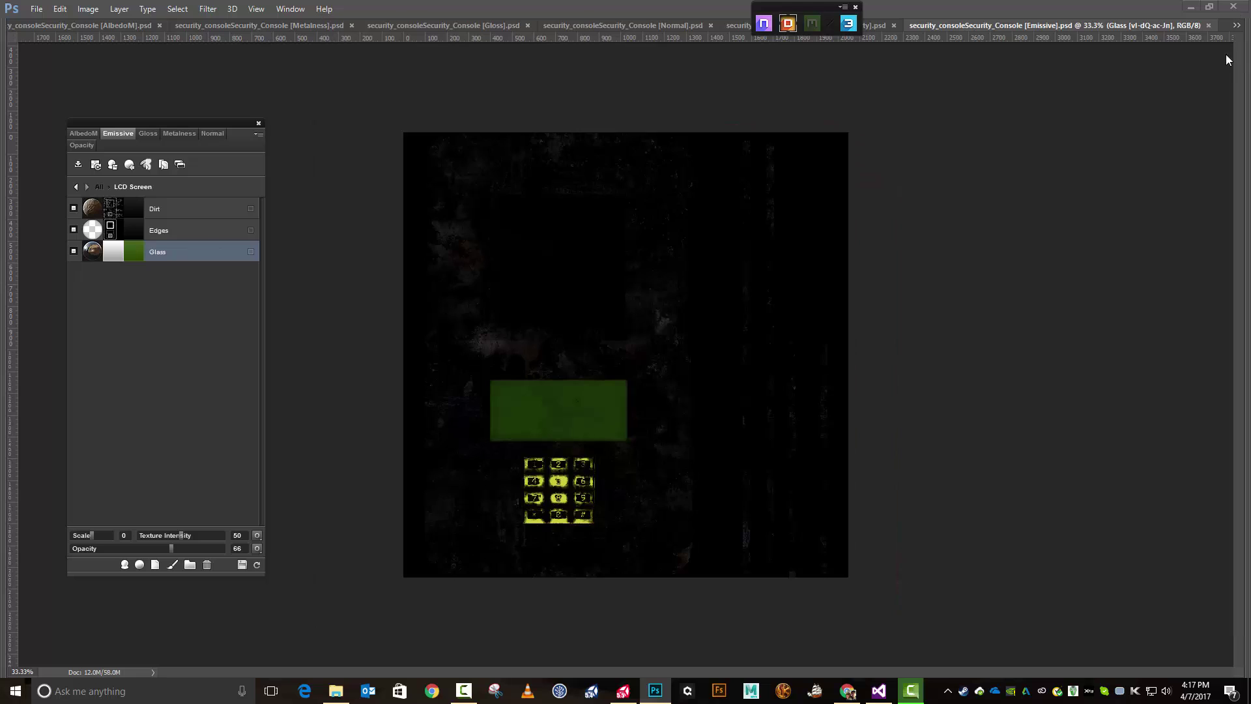
{"action": "left_click", "coordinate": [77, 187]}
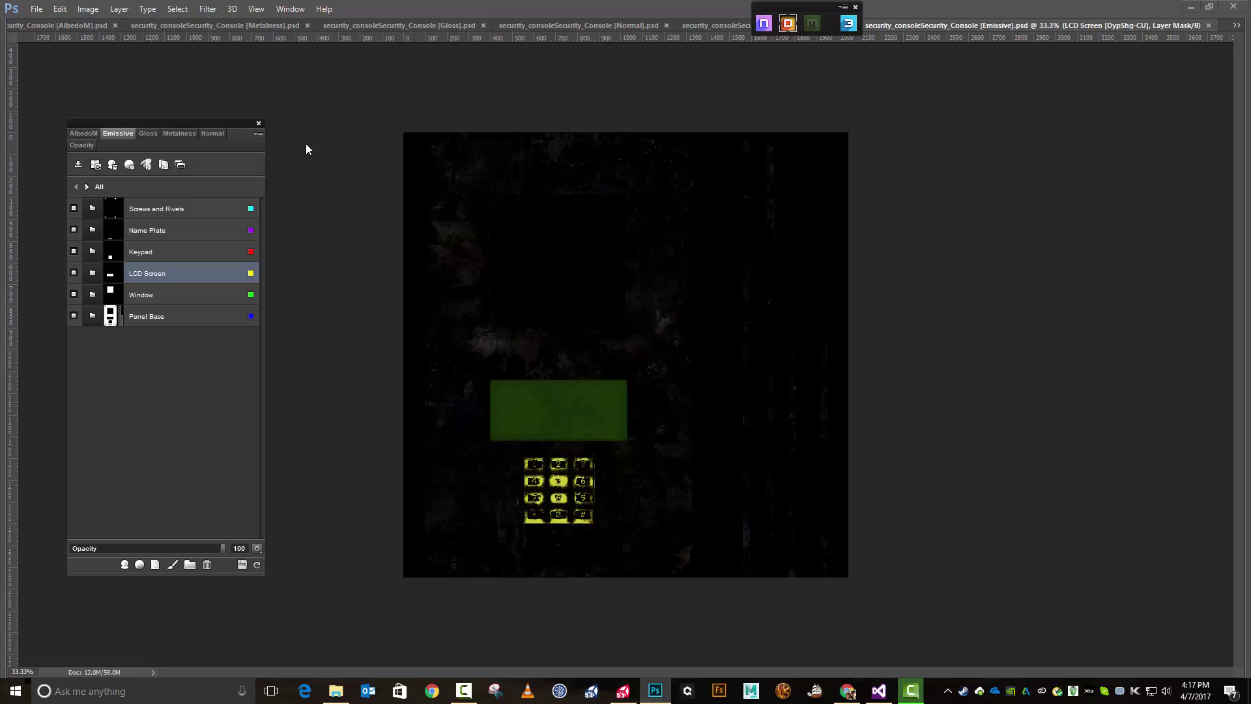
{"action": "left_click", "coordinate": [259, 136]}
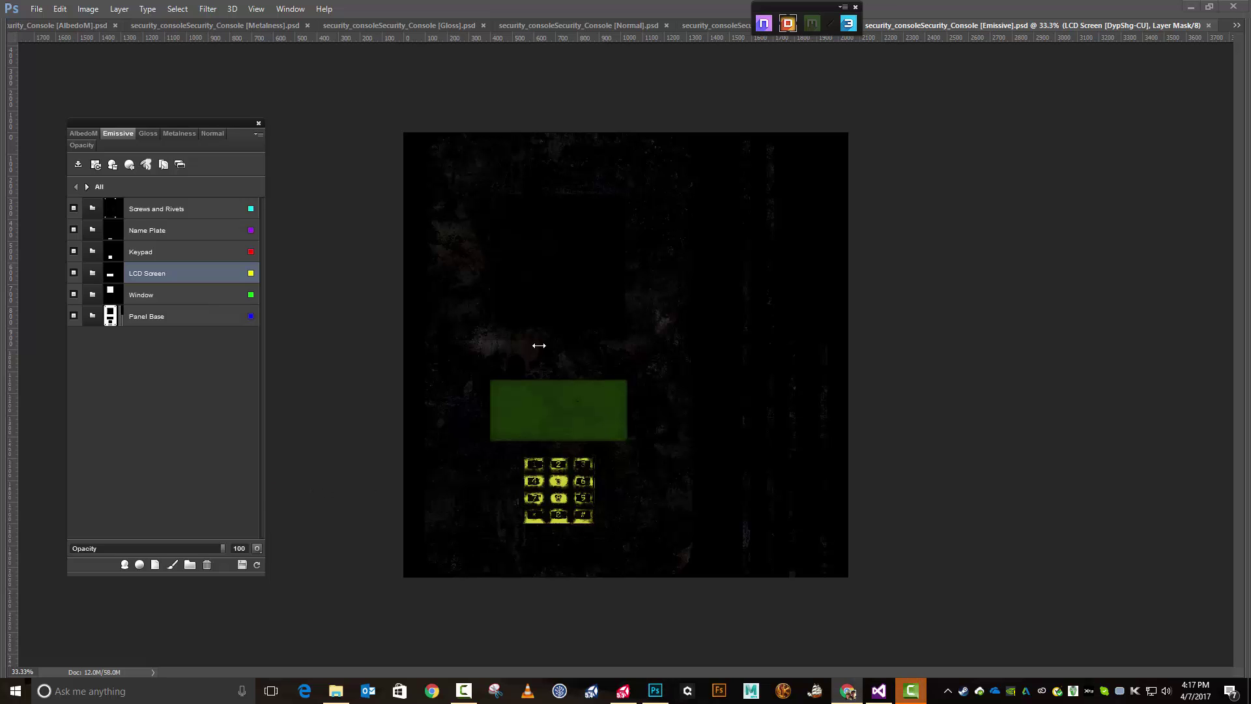
{"action": "left_click", "coordinate": [113, 164]}
Step: Review the console's albedo, gloss, metalness, normal, opacity and emissive maps one by one, ending back at the albedo map
{"action": "left_click", "coordinate": [83, 133]}
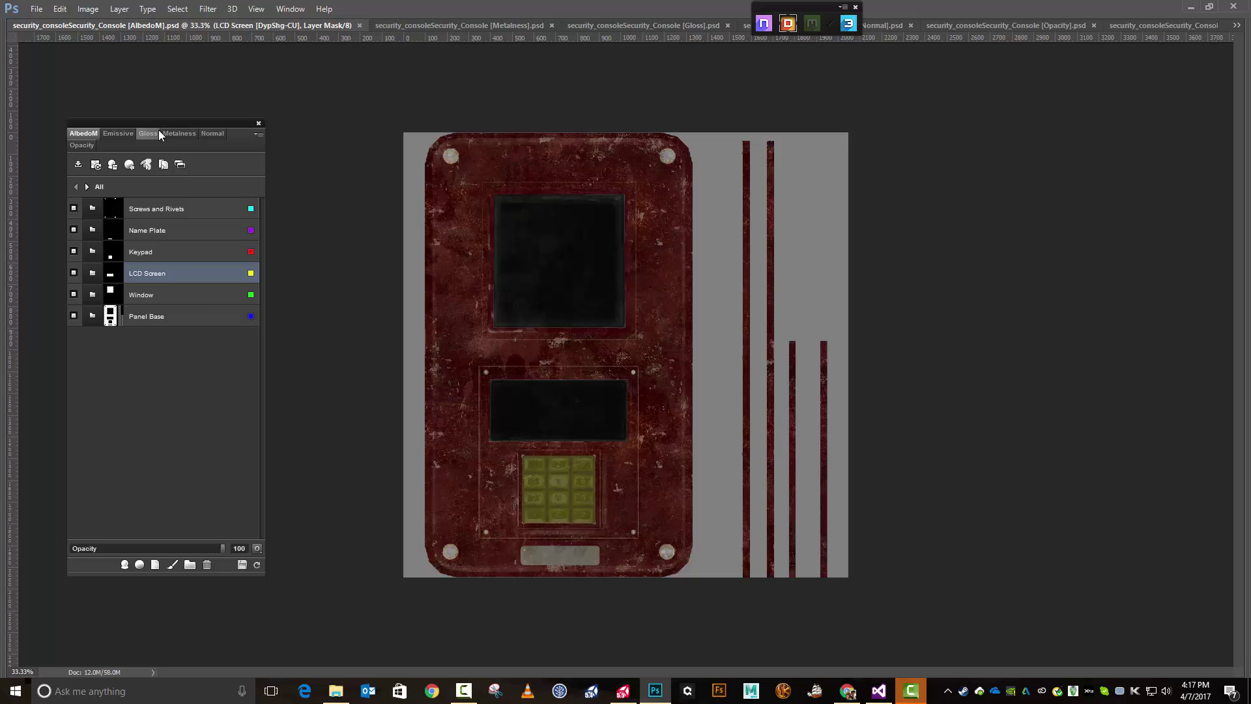
{"action": "left_click", "coordinate": [158, 133]}
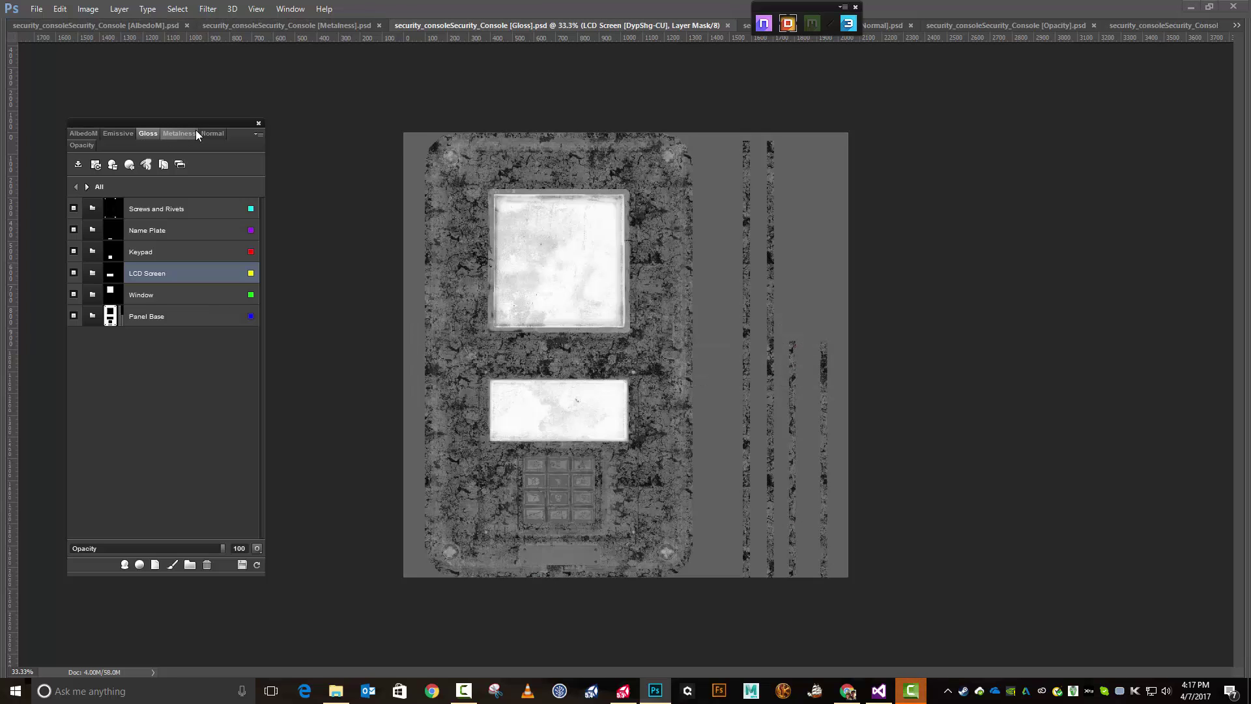
{"action": "left_click", "coordinate": [195, 132]}
{"action": "left_click", "coordinate": [214, 133]}
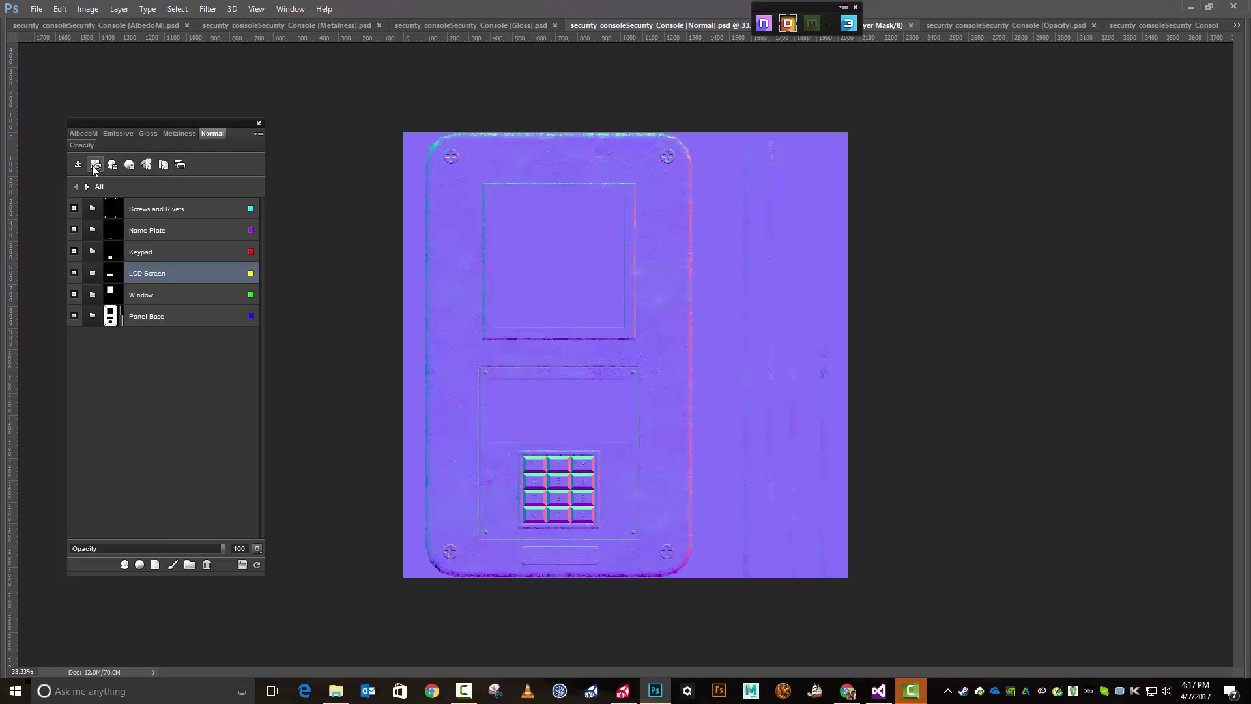
{"action": "left_click", "coordinate": [85, 146]}
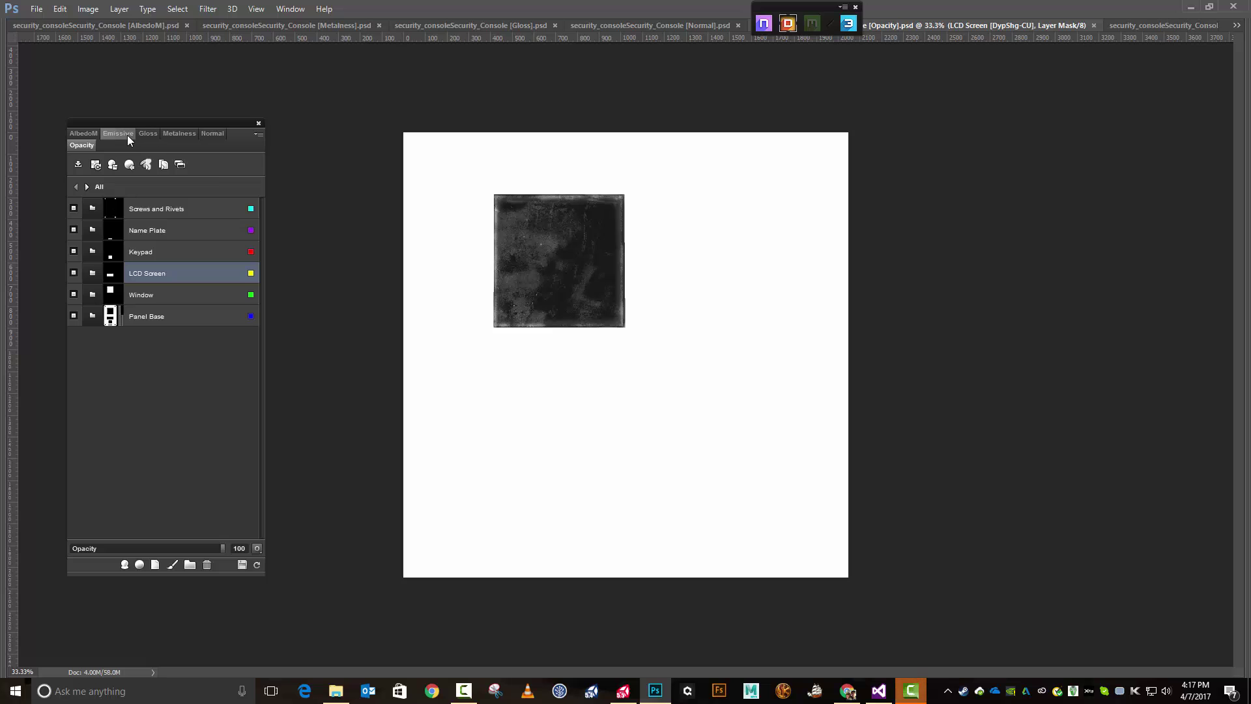
{"action": "left_click", "coordinate": [127, 135]}
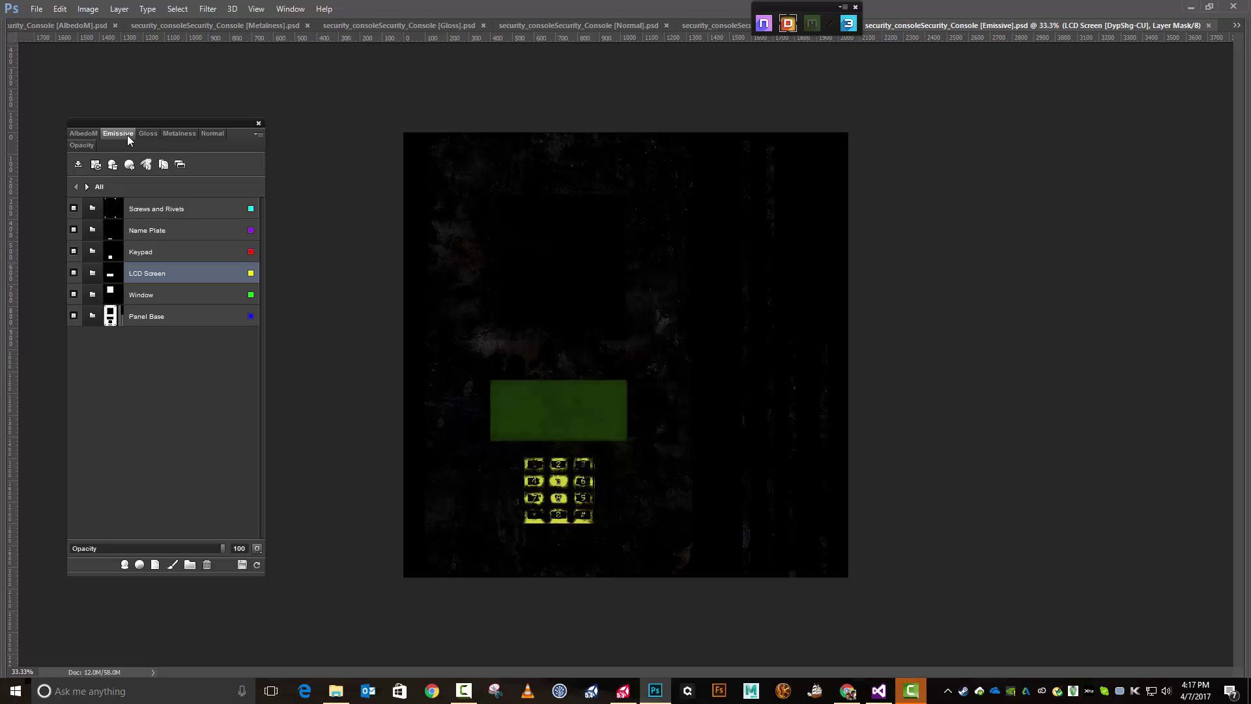
{"action": "left_click", "coordinate": [86, 144]}
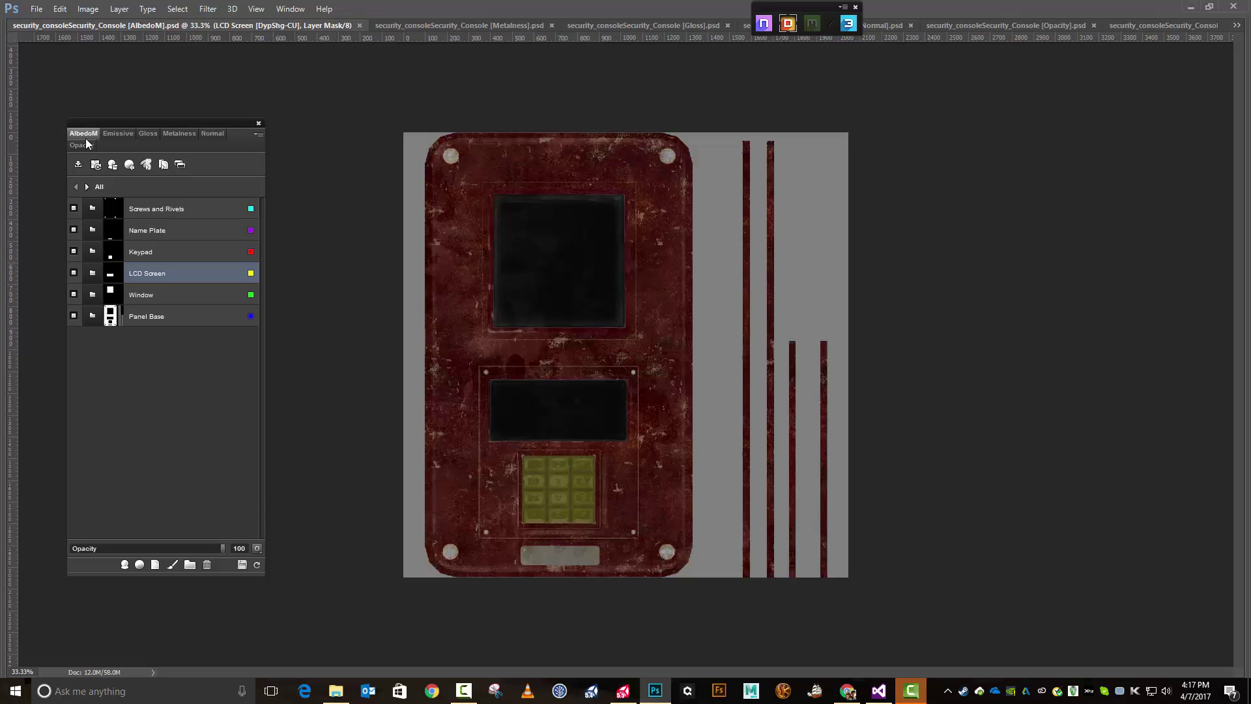